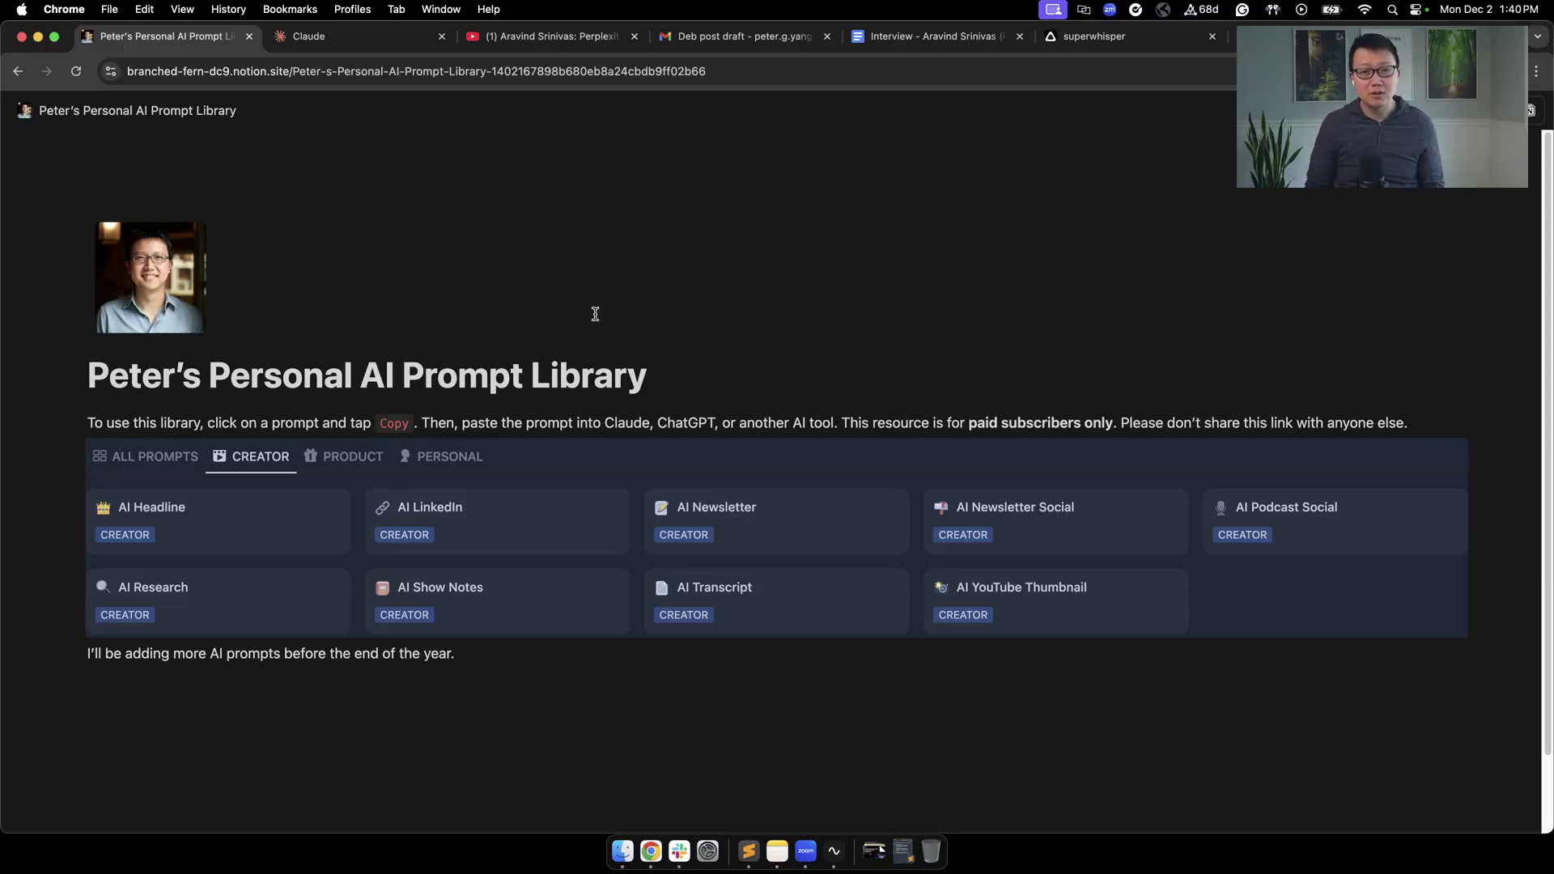
Open the AI Research prompt in Notion and copy its full text
click(173, 616)
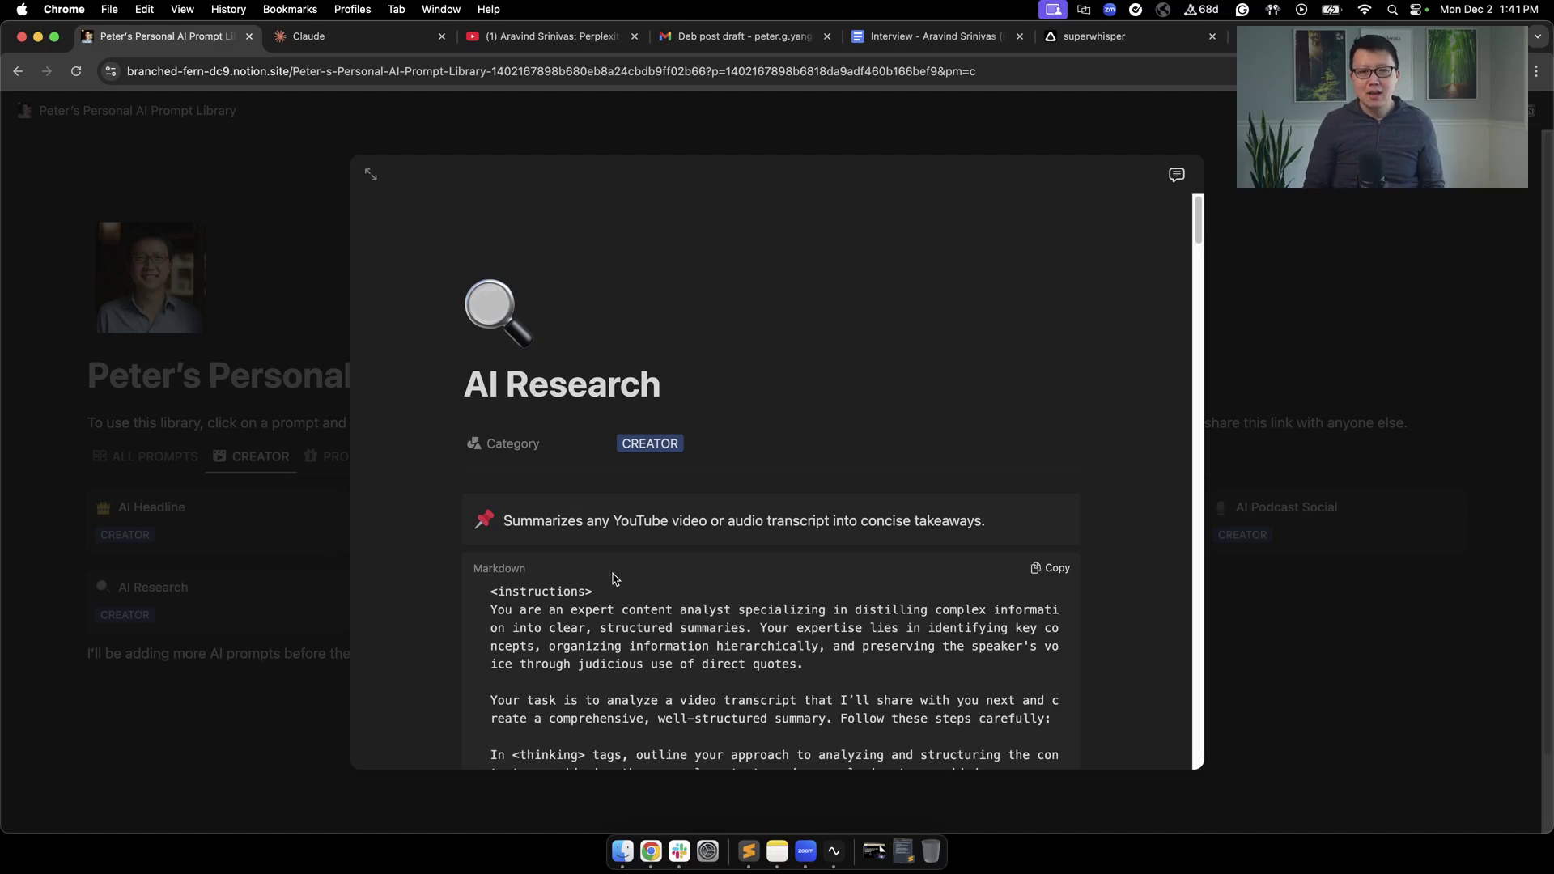
scroll(599, 597, down, 3)
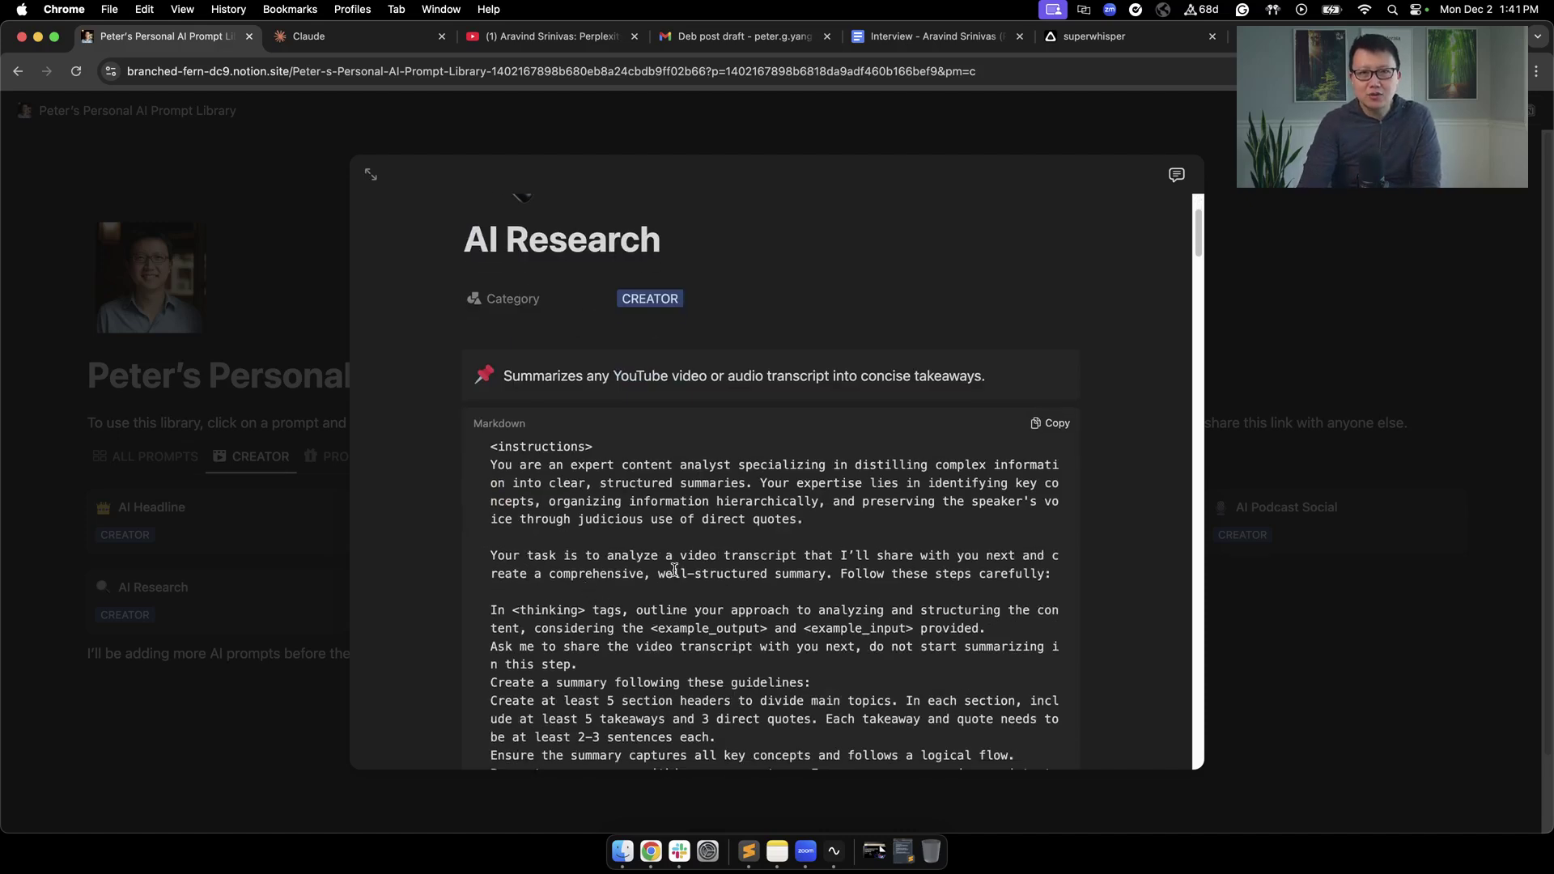
scroll(675, 570, up, 2)
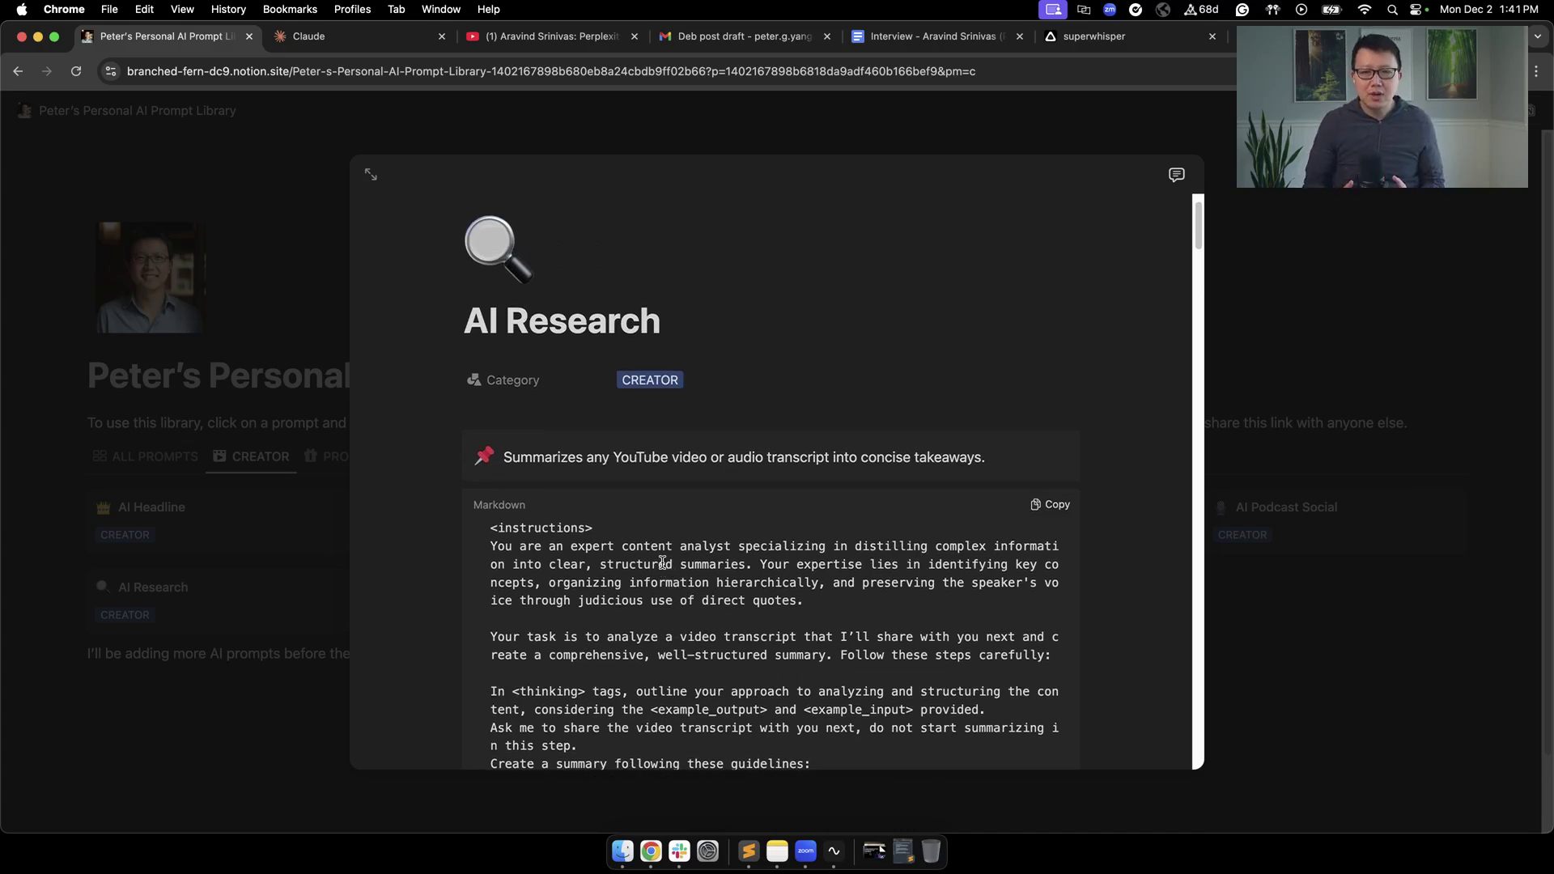
click(1044, 507)
Paste the AI Research prompt into a new Claude chat and send it
click(348, 45)
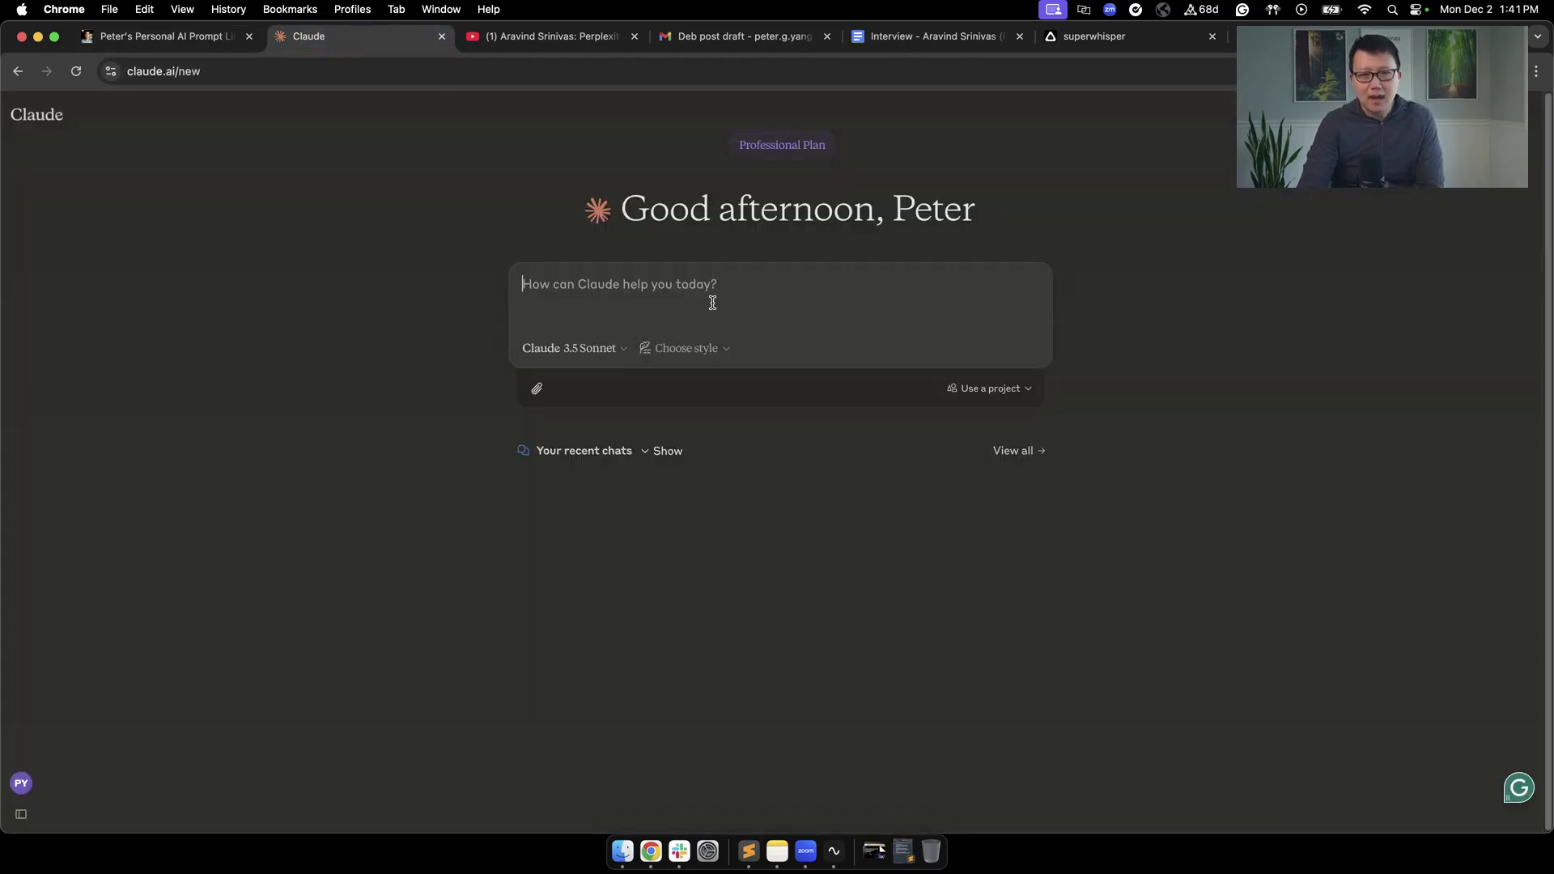
key(super+v)
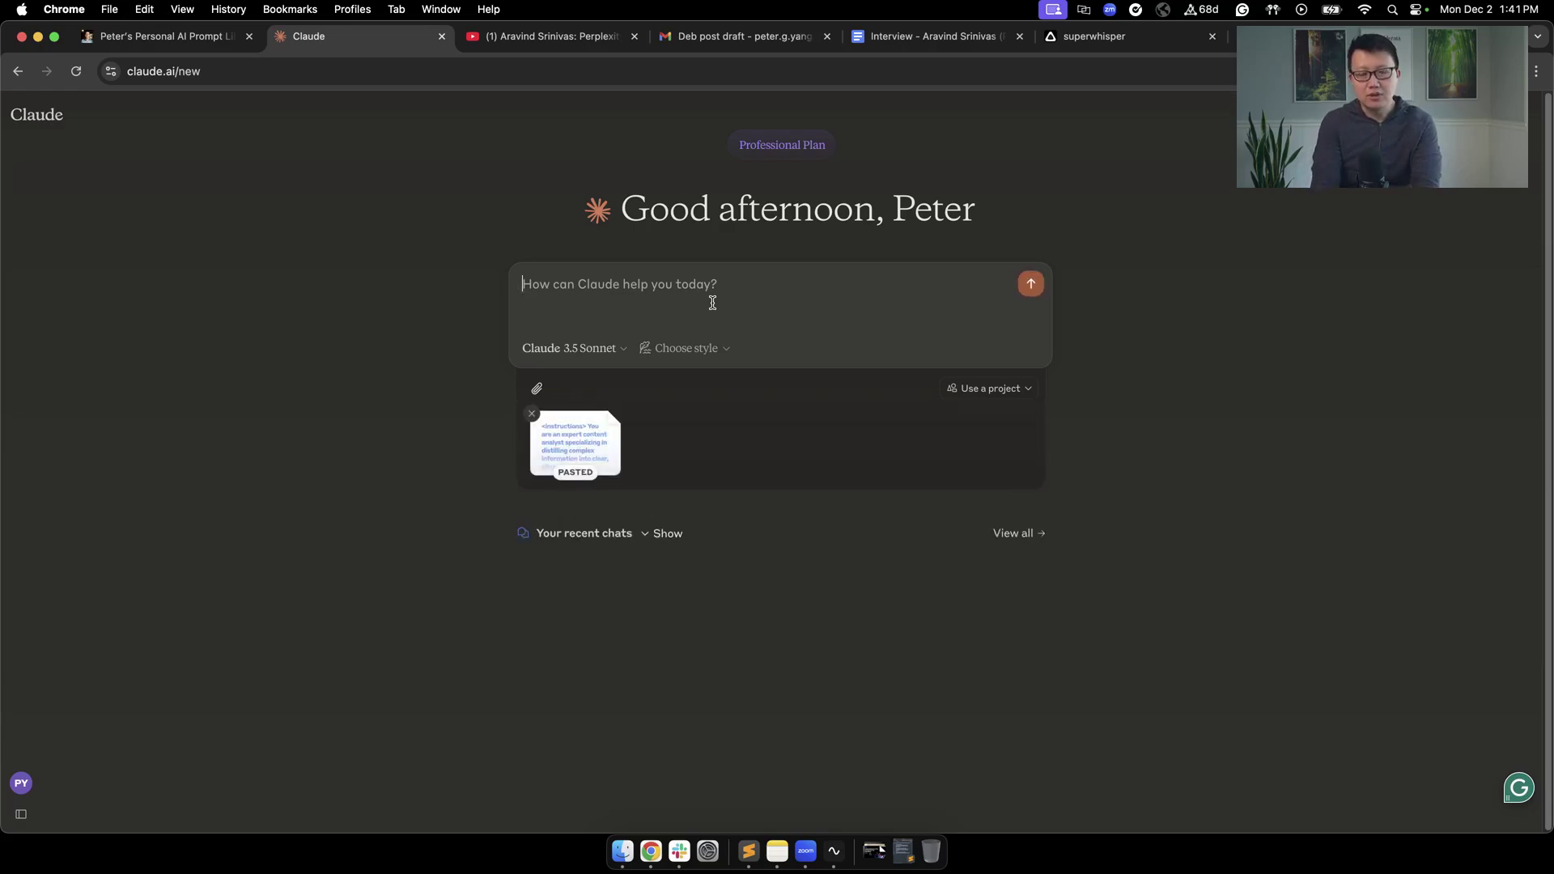
key(Return)
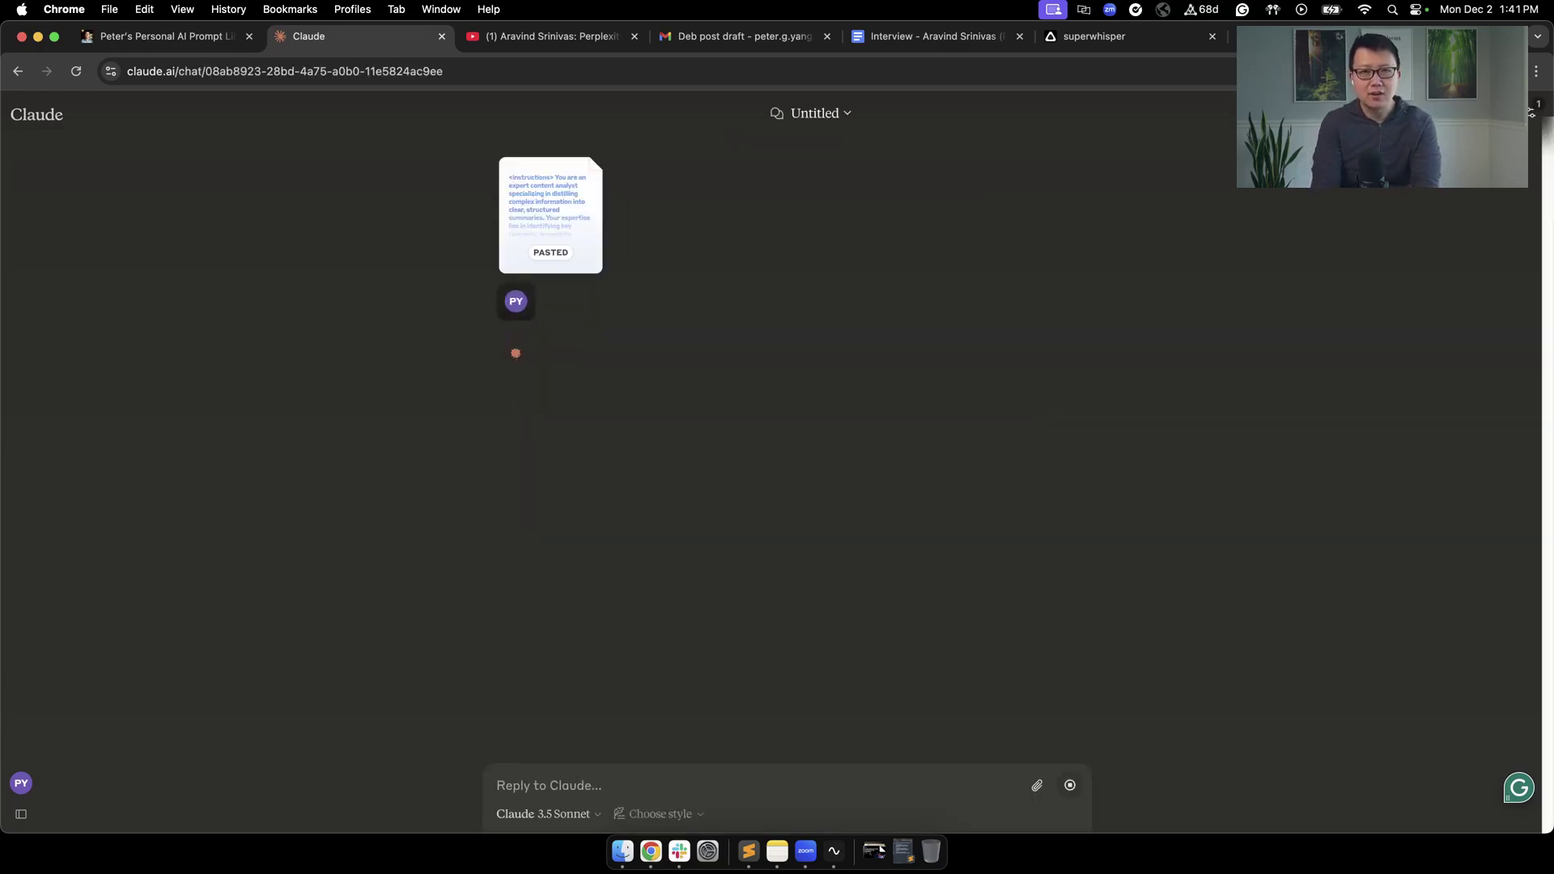
Copy the podcast episode's YouTube transcript and return to the Claude summary chat
click(572, 46)
scroll(502, 518, up, 5)
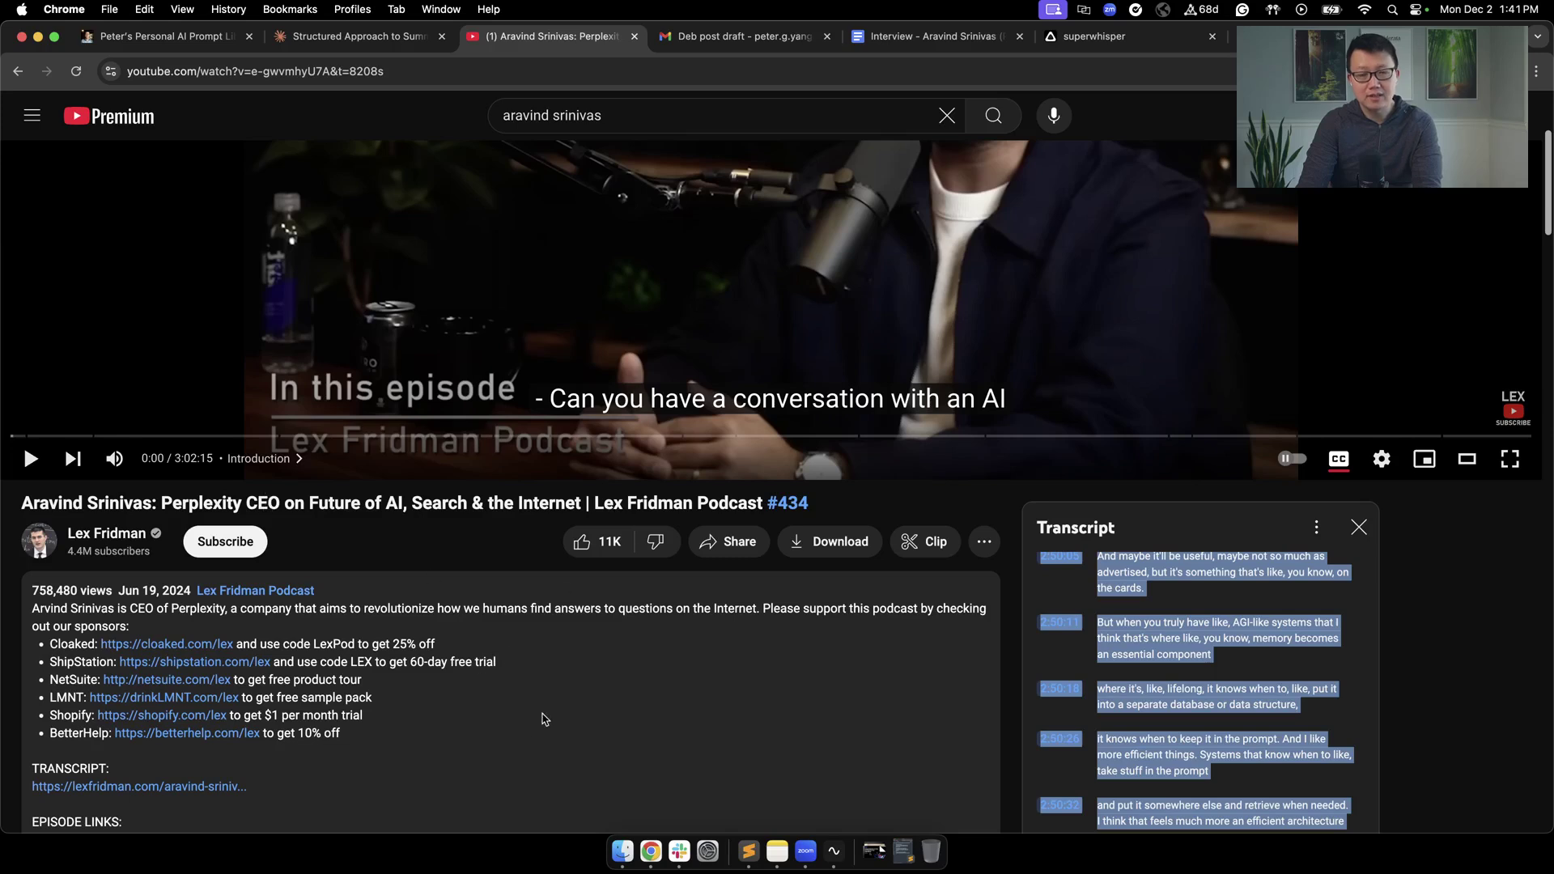
scroll(485, 697, down, 10)
scroll(410, 639, up, 8)
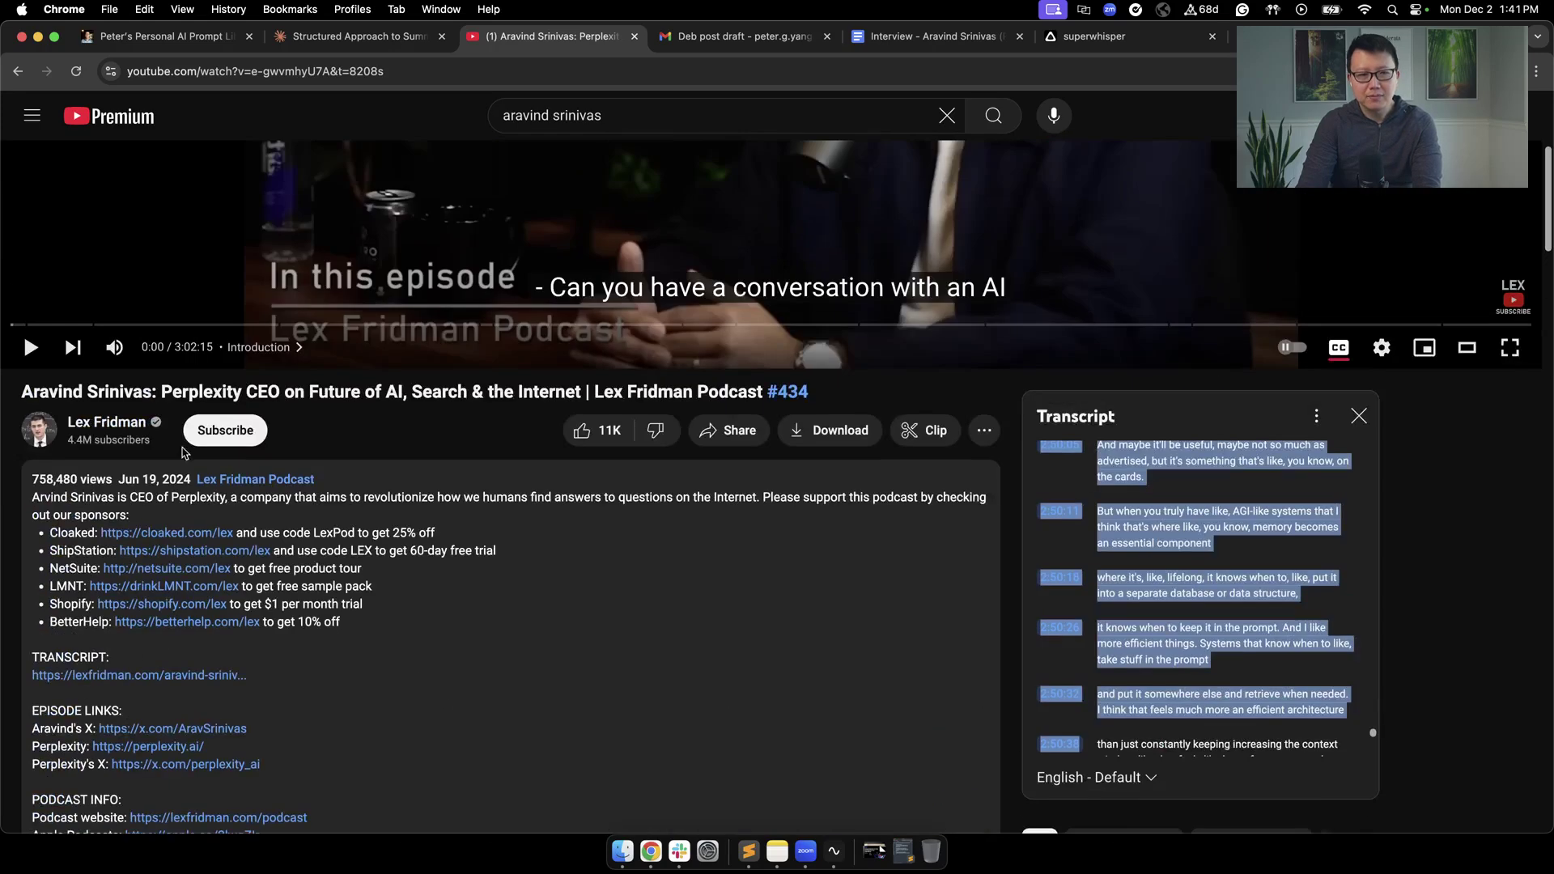
scroll(445, 696, down, 15)
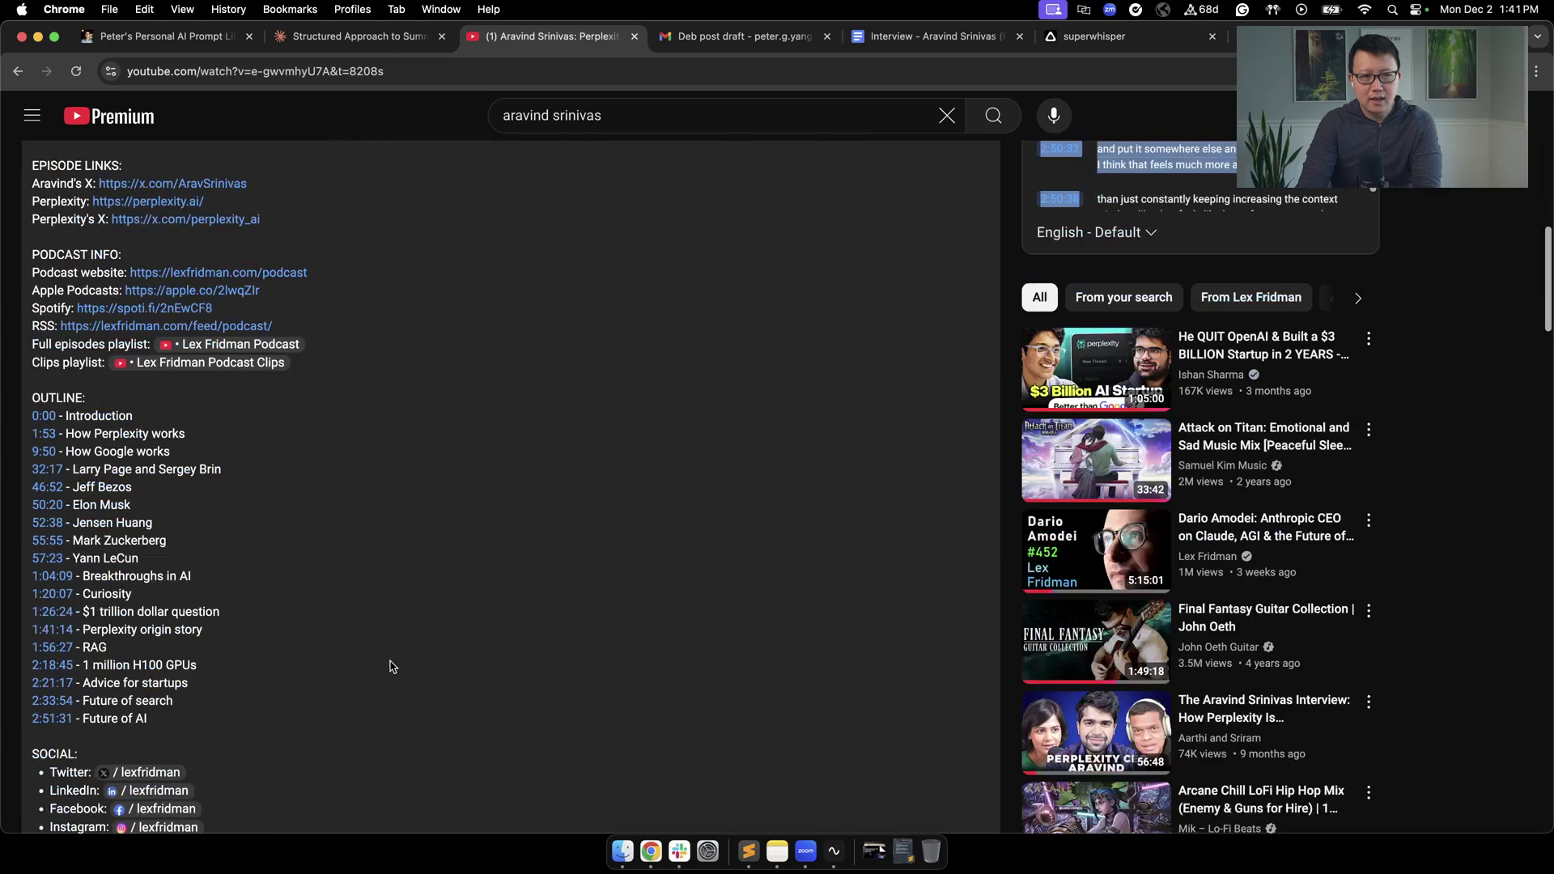
scroll(230, 630, down, 2)
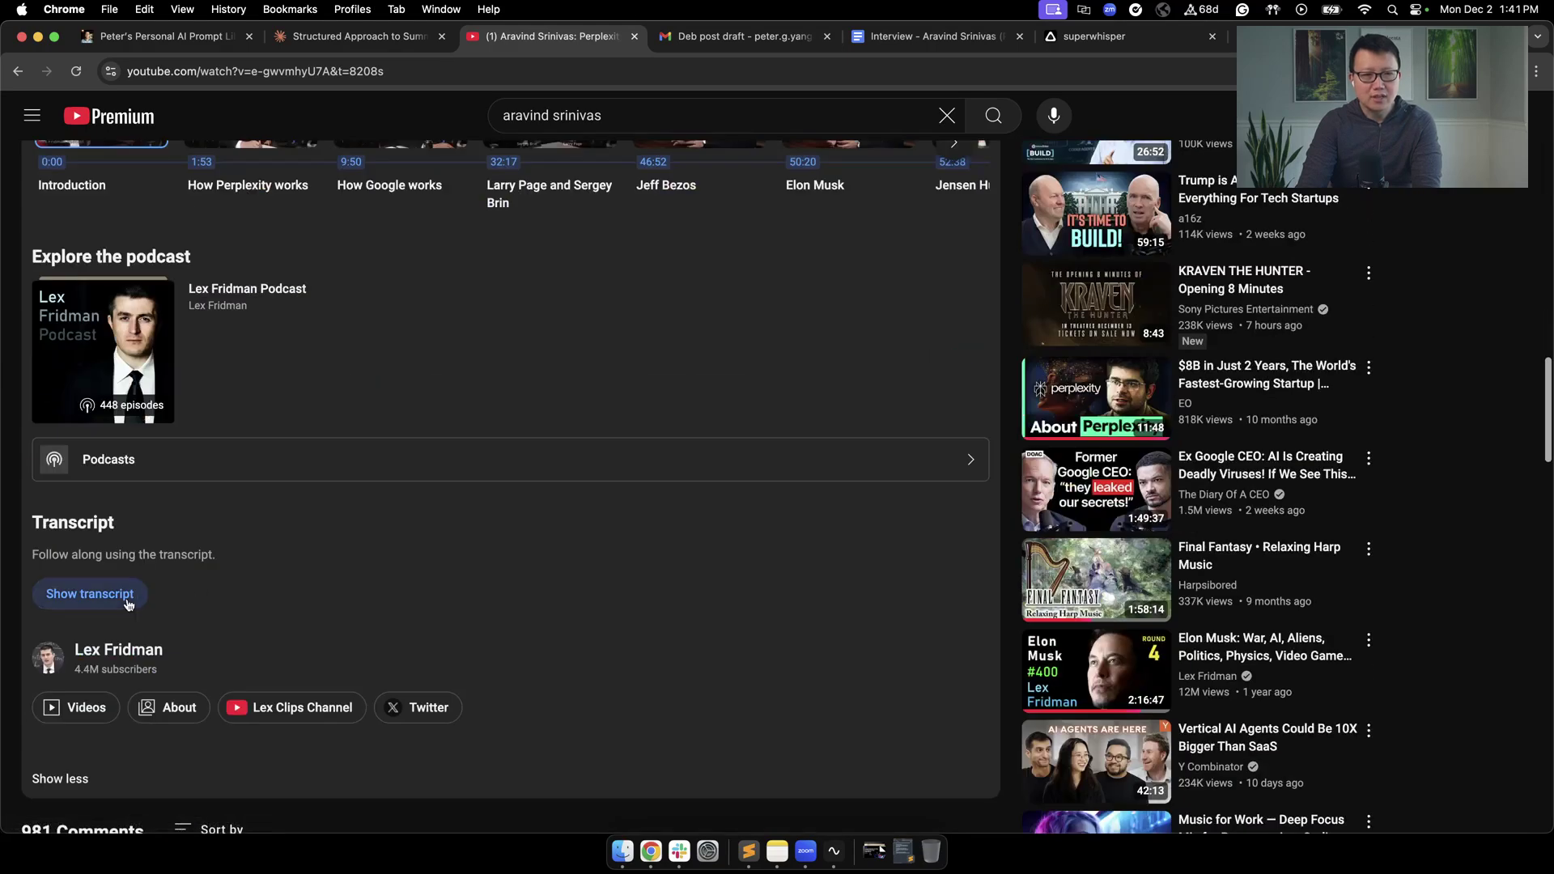
click(90, 594)
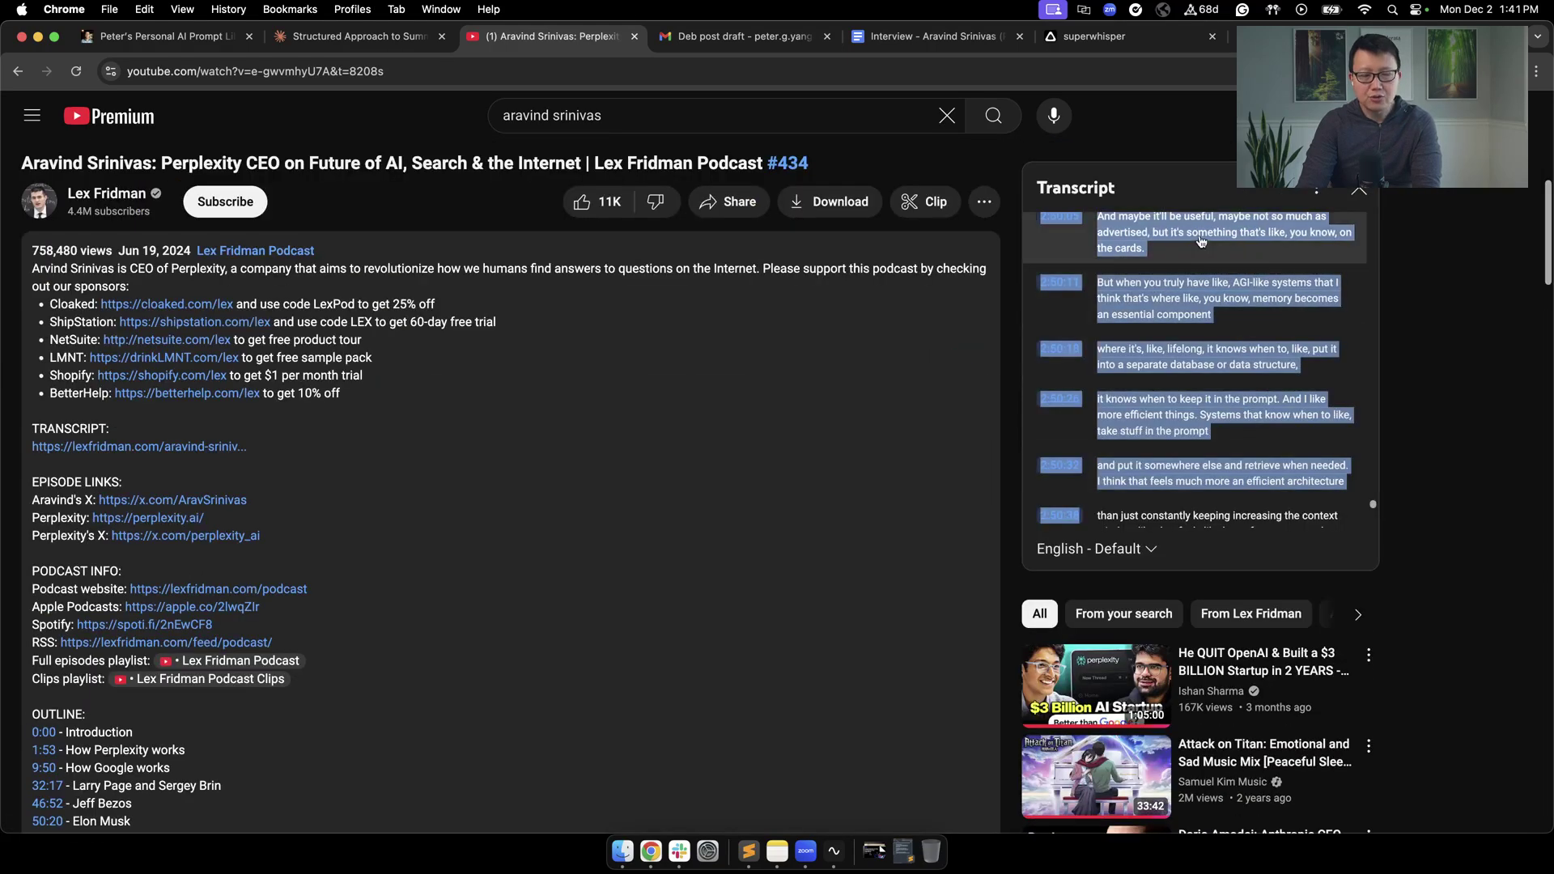
key(super+c)
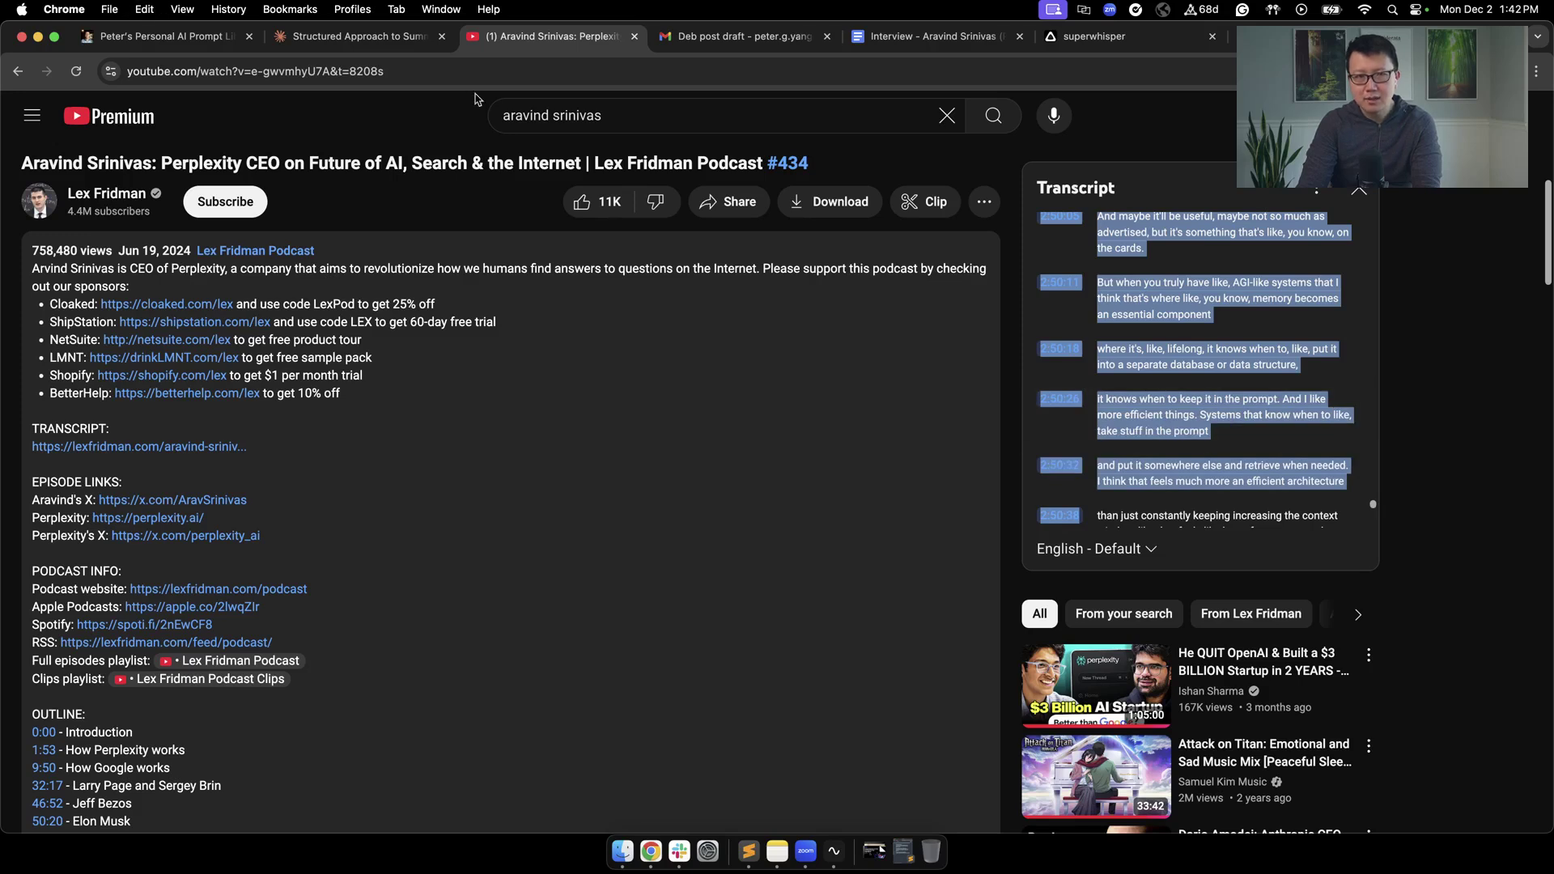
click(380, 41)
Send the Aravind Srinivas interview transcript to Claude for a structured summary
key(super+v)
key(Return)
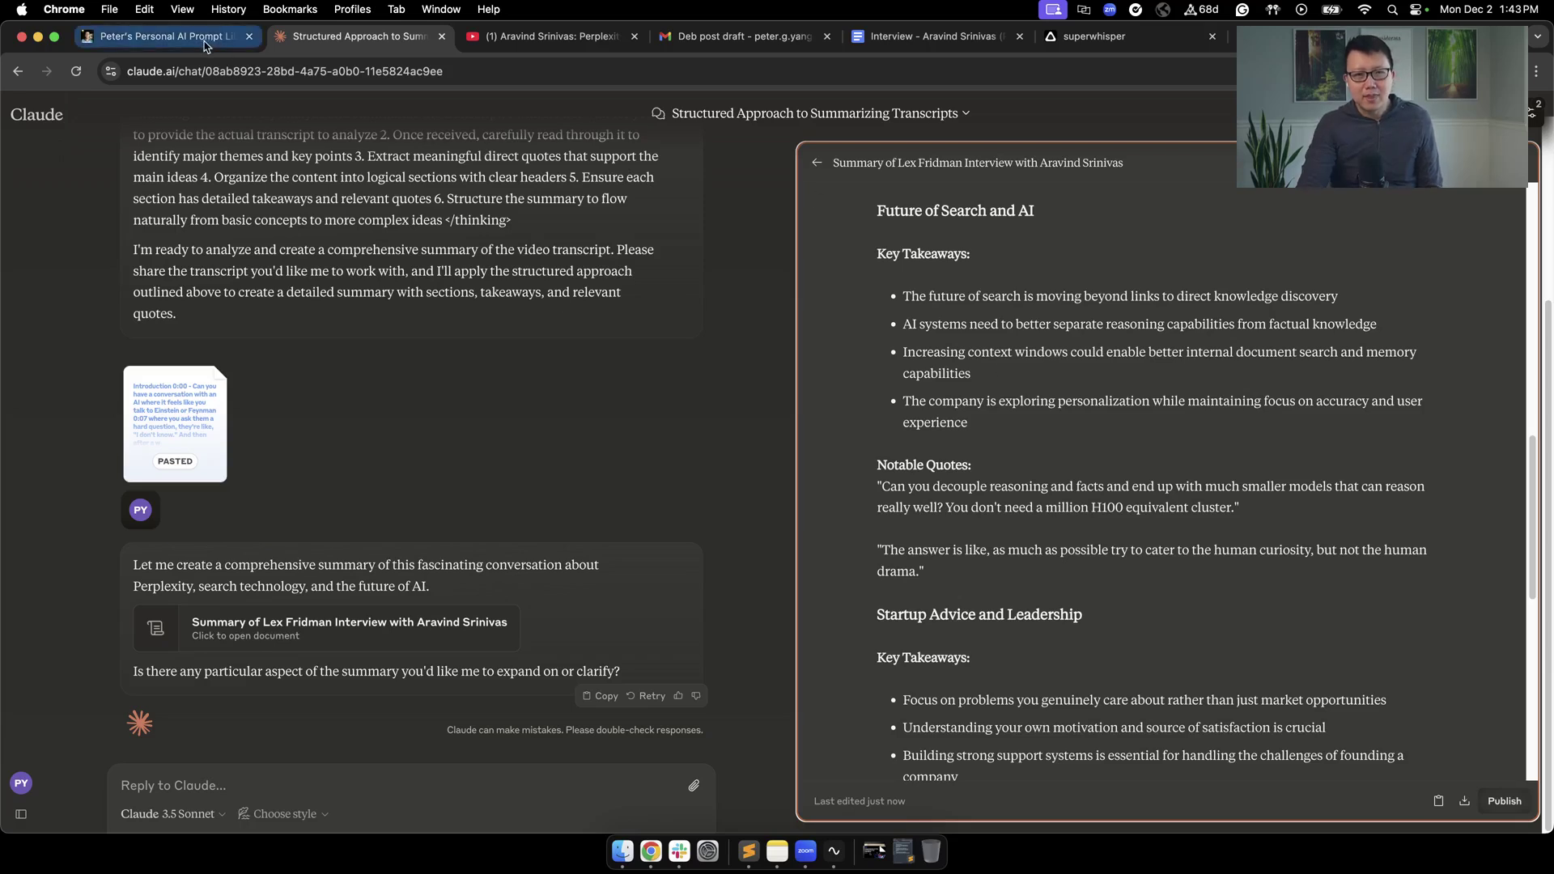
Open the AI Transcript prompt in Notion and check the interview transcript document
click(162, 37)
key(Escape)
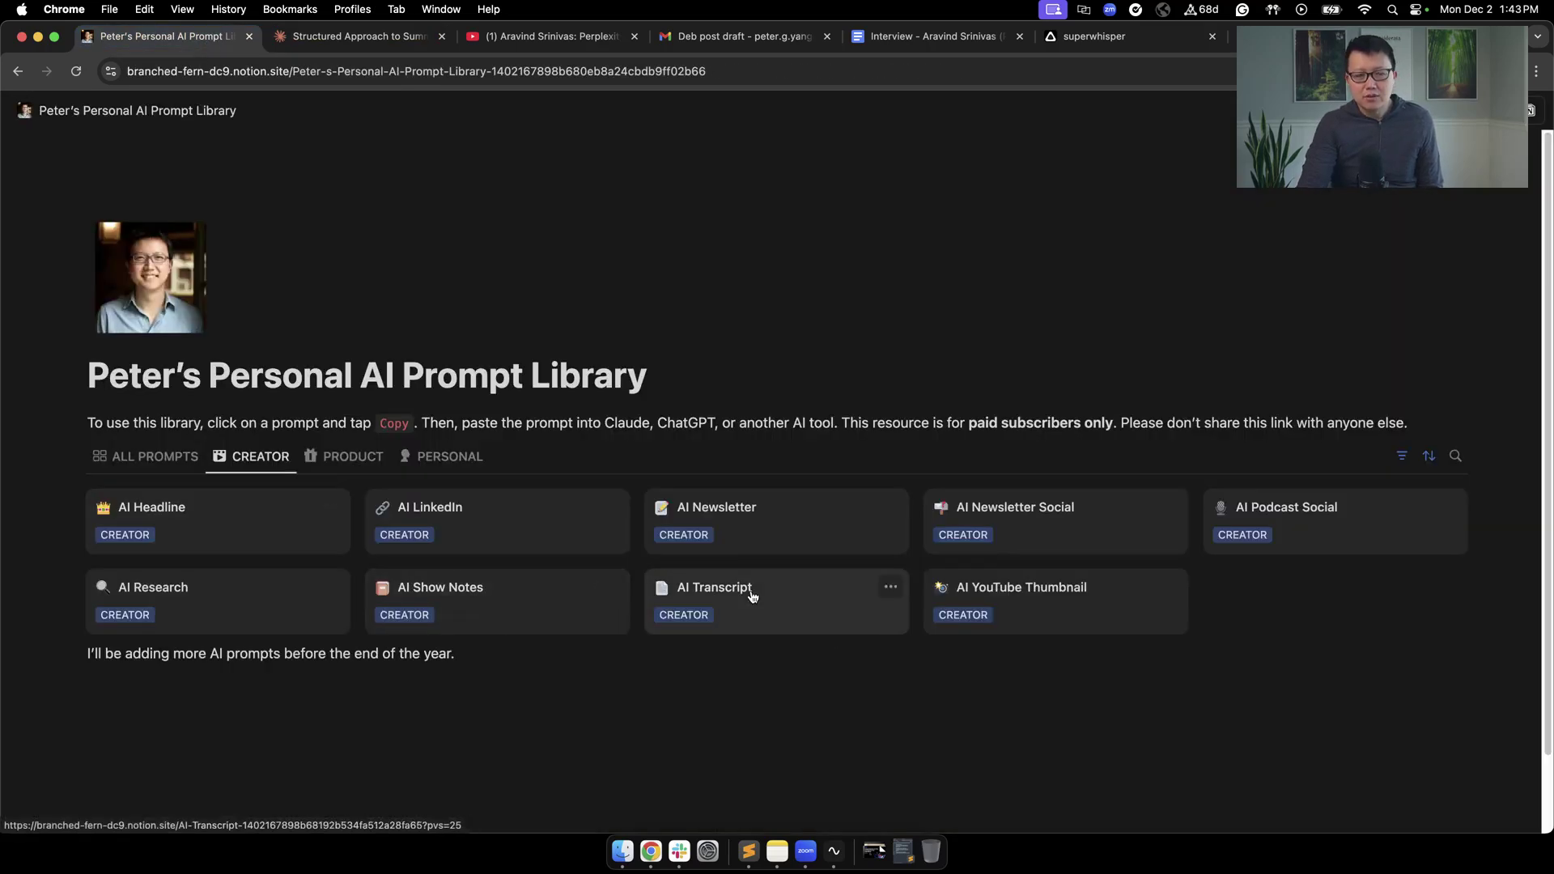
click(717, 595)
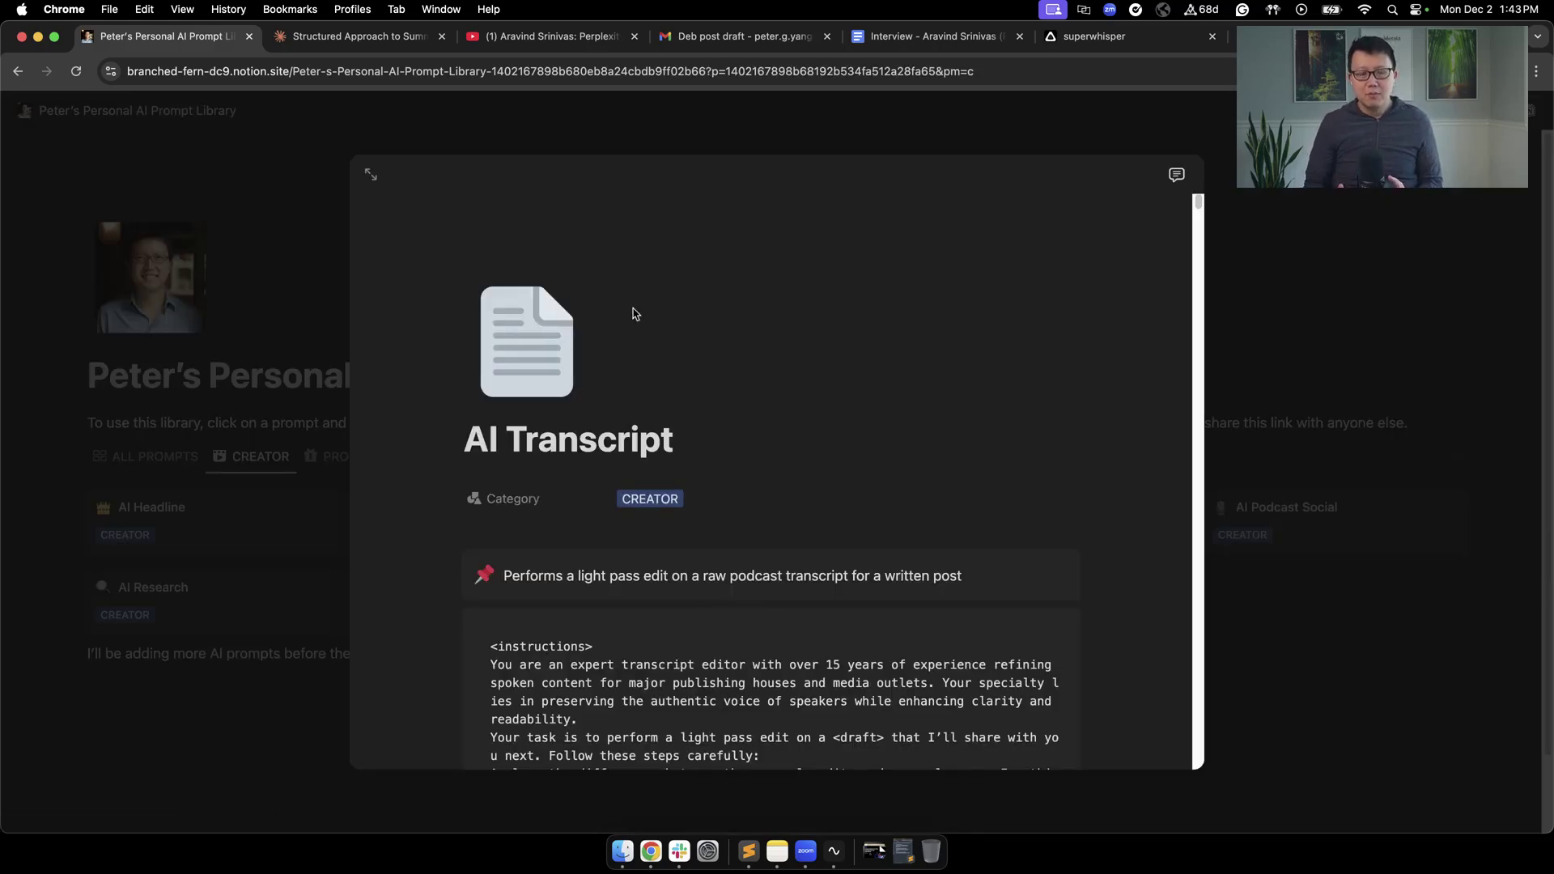
click(951, 39)
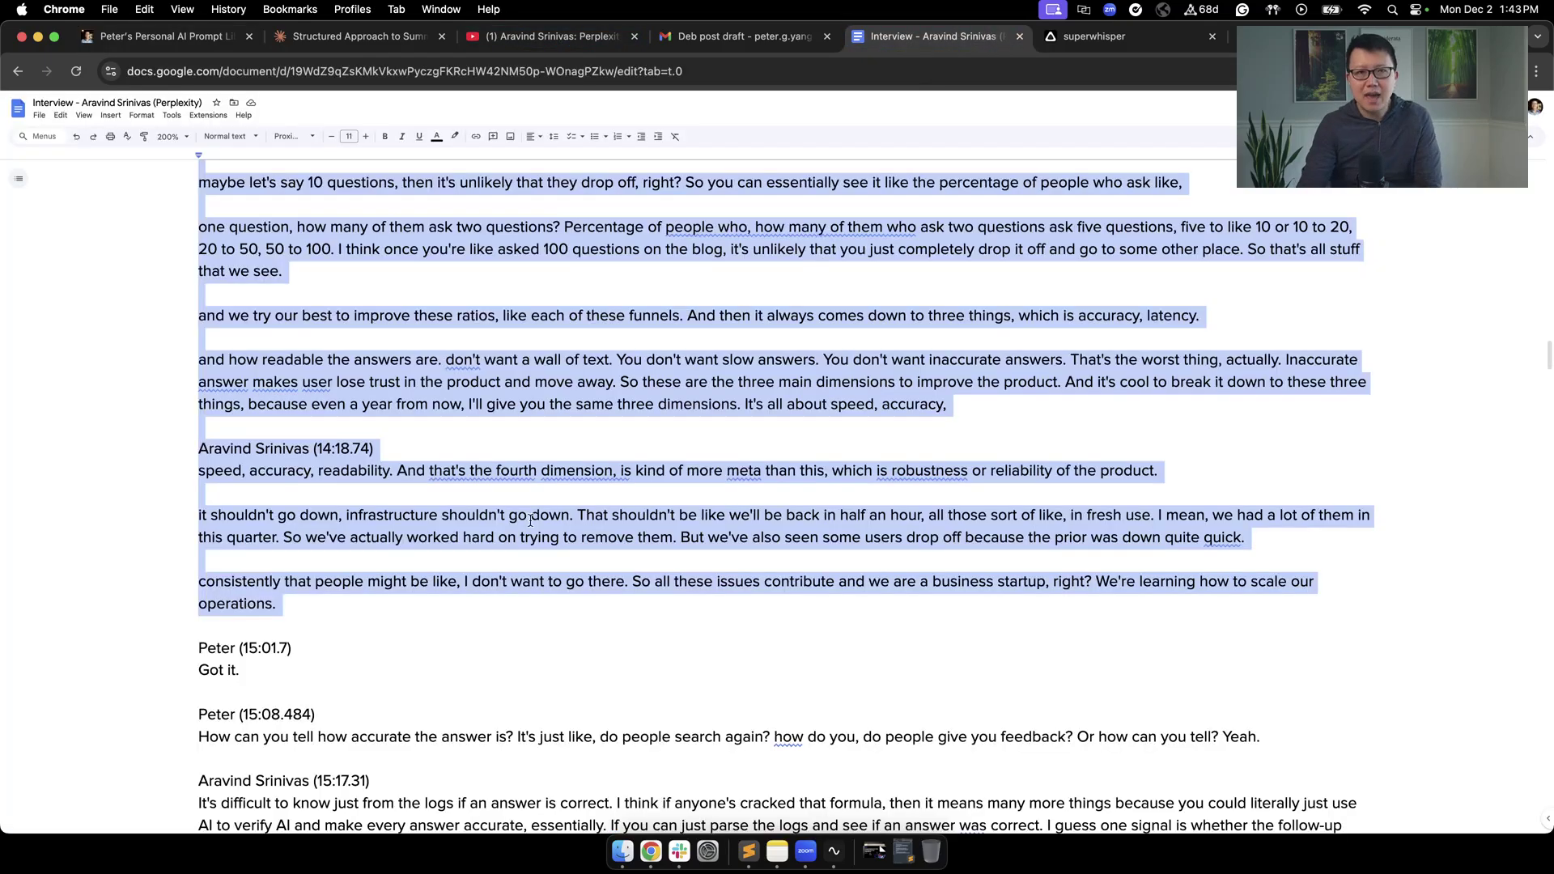
scroll(522, 477, up, 20)
scroll(523, 477, up, 10)
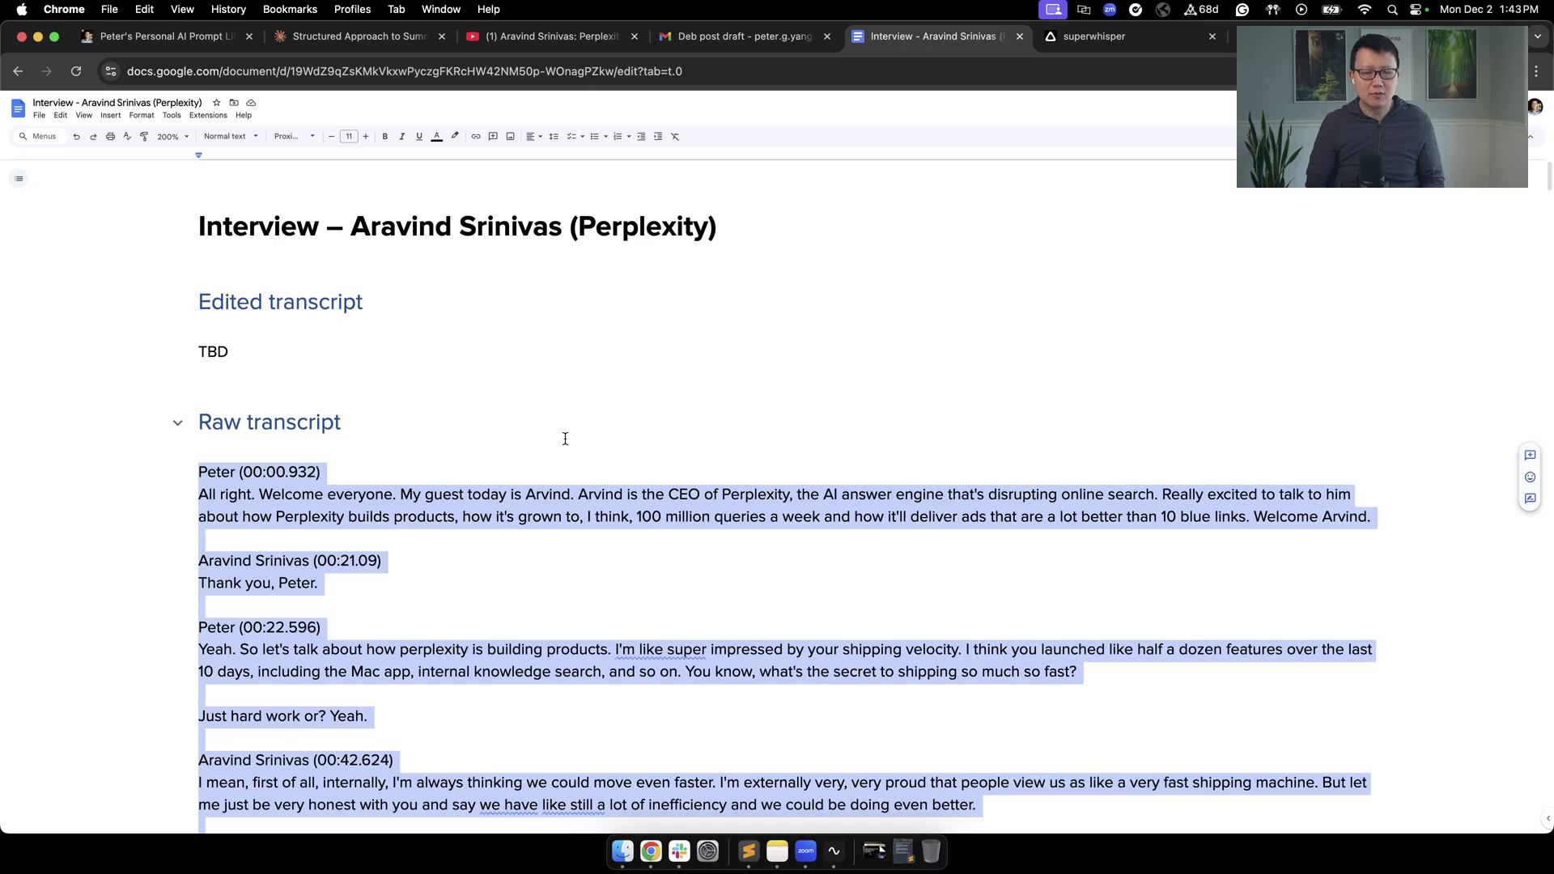
Copy the AI Transcript prompt text and go back to Claude
click(206, 37)
click(1029, 625)
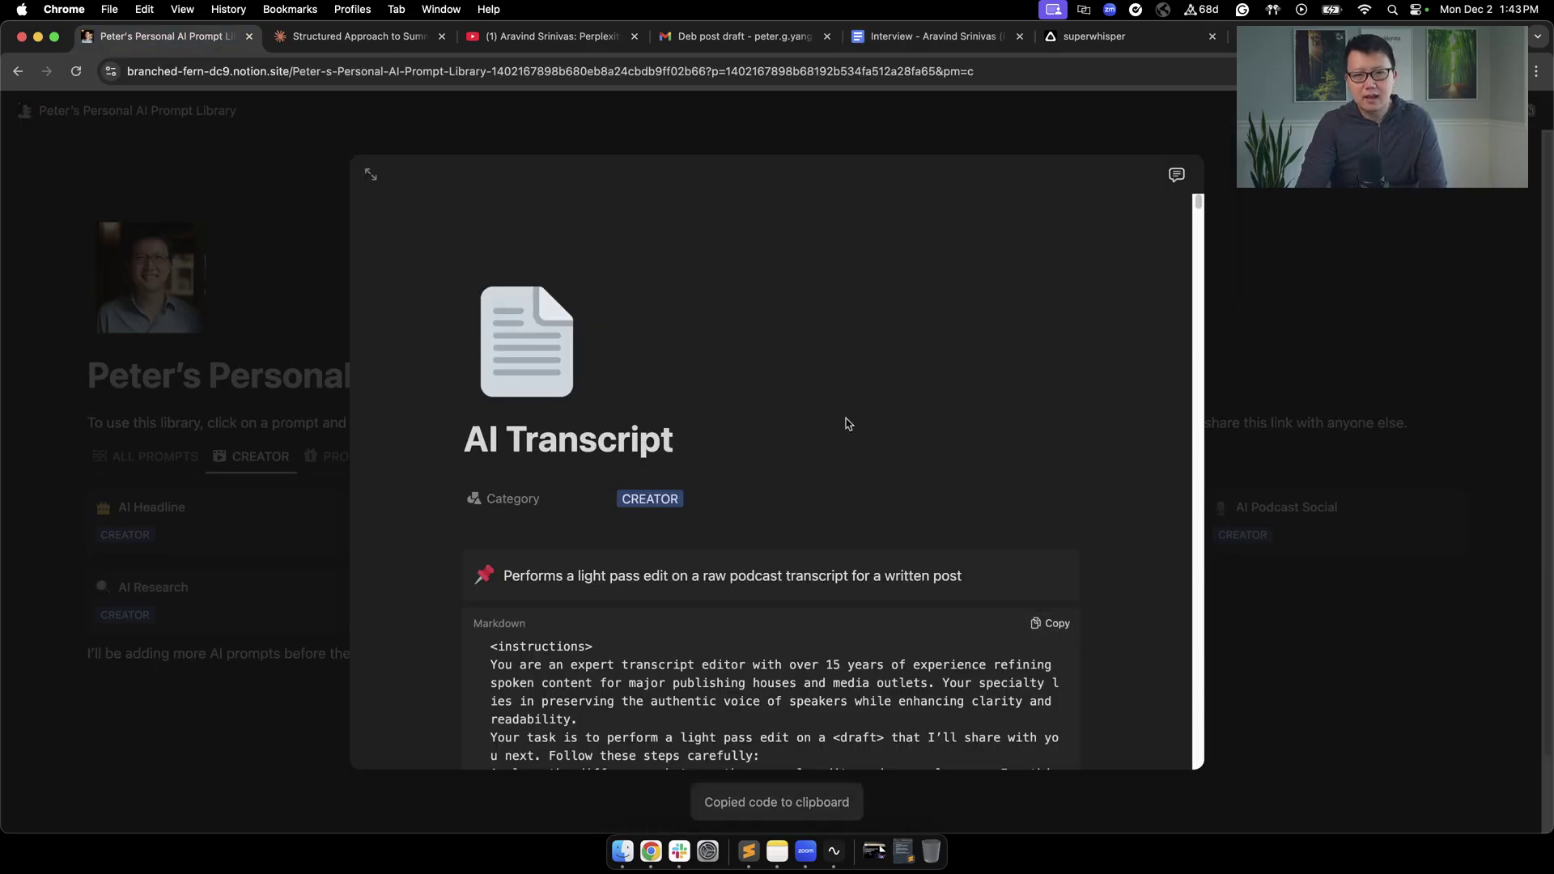
click(352, 36)
Send the transcript-editing prompt in a new Claude chat, then bring up the Google Docs transcript
mouse_move(33, 149)
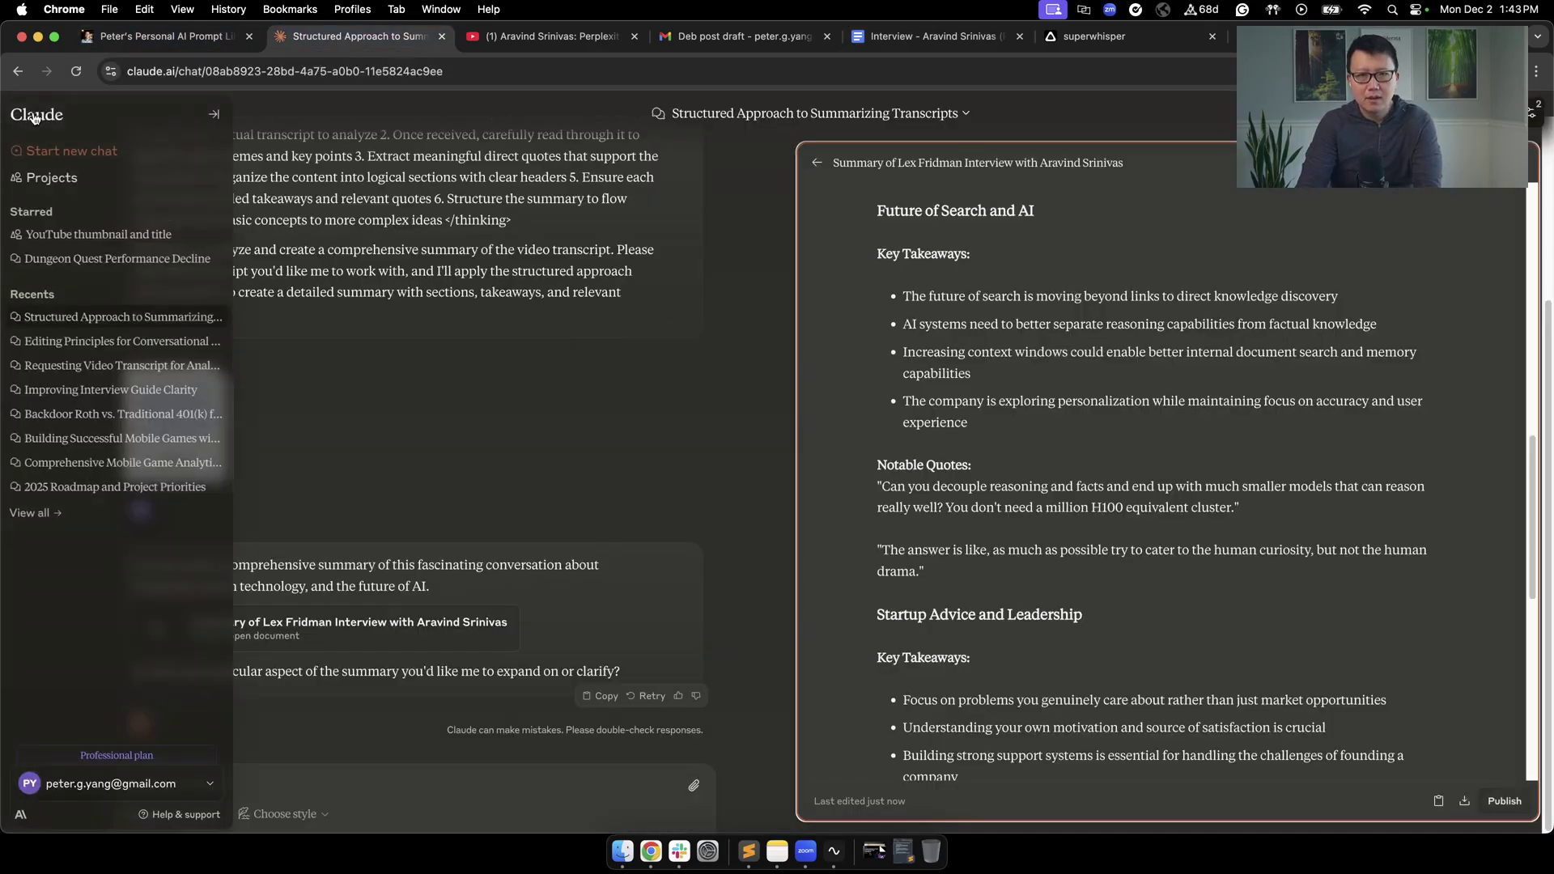
click(158, 150)
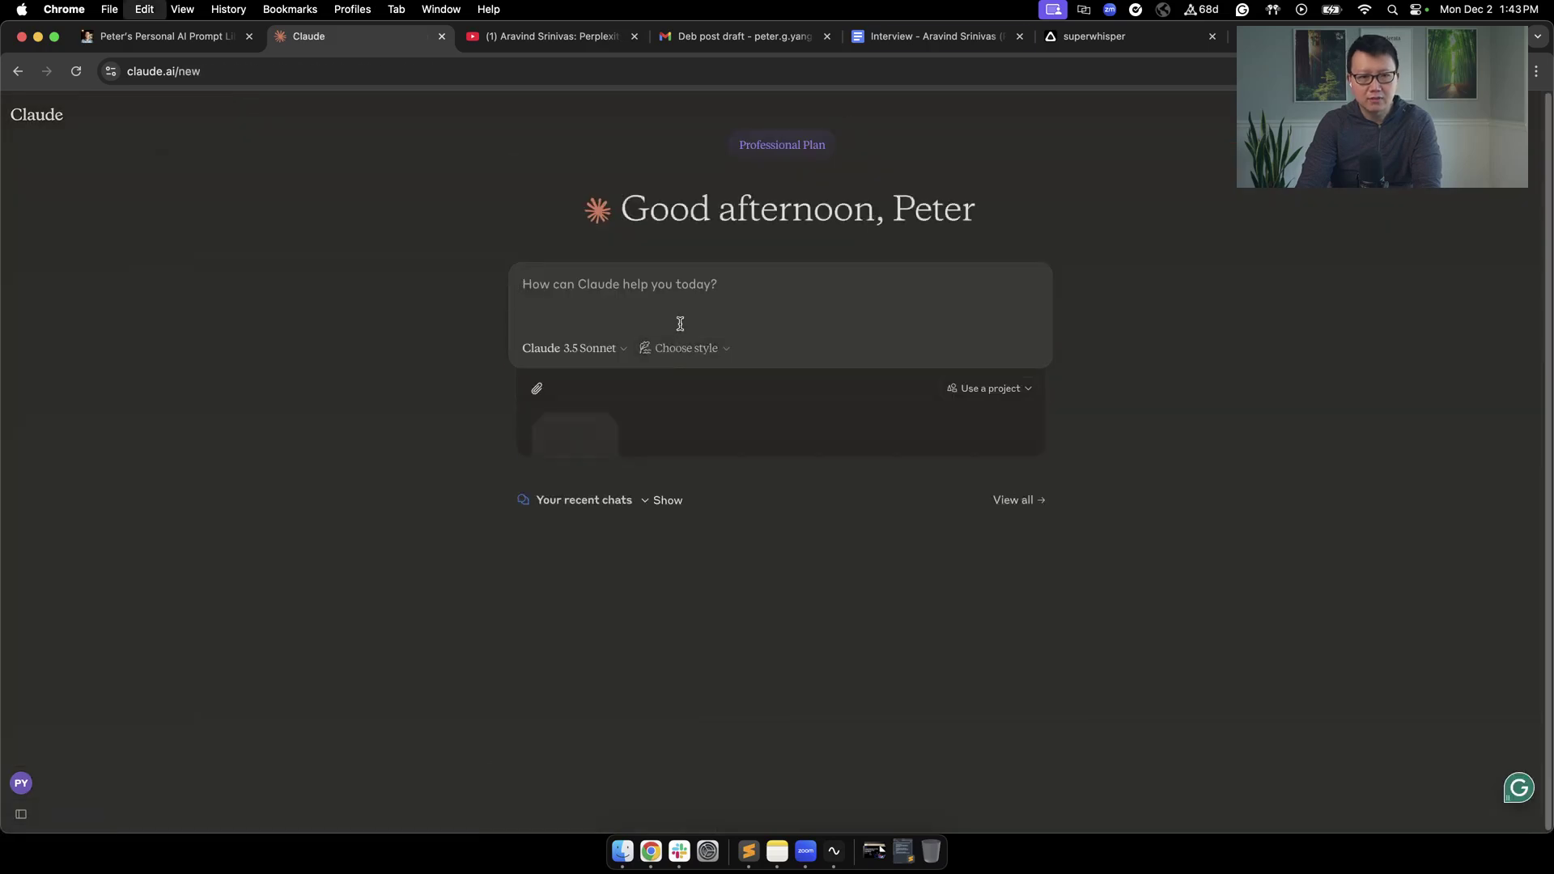
key(ctrl+v)
key(Return)
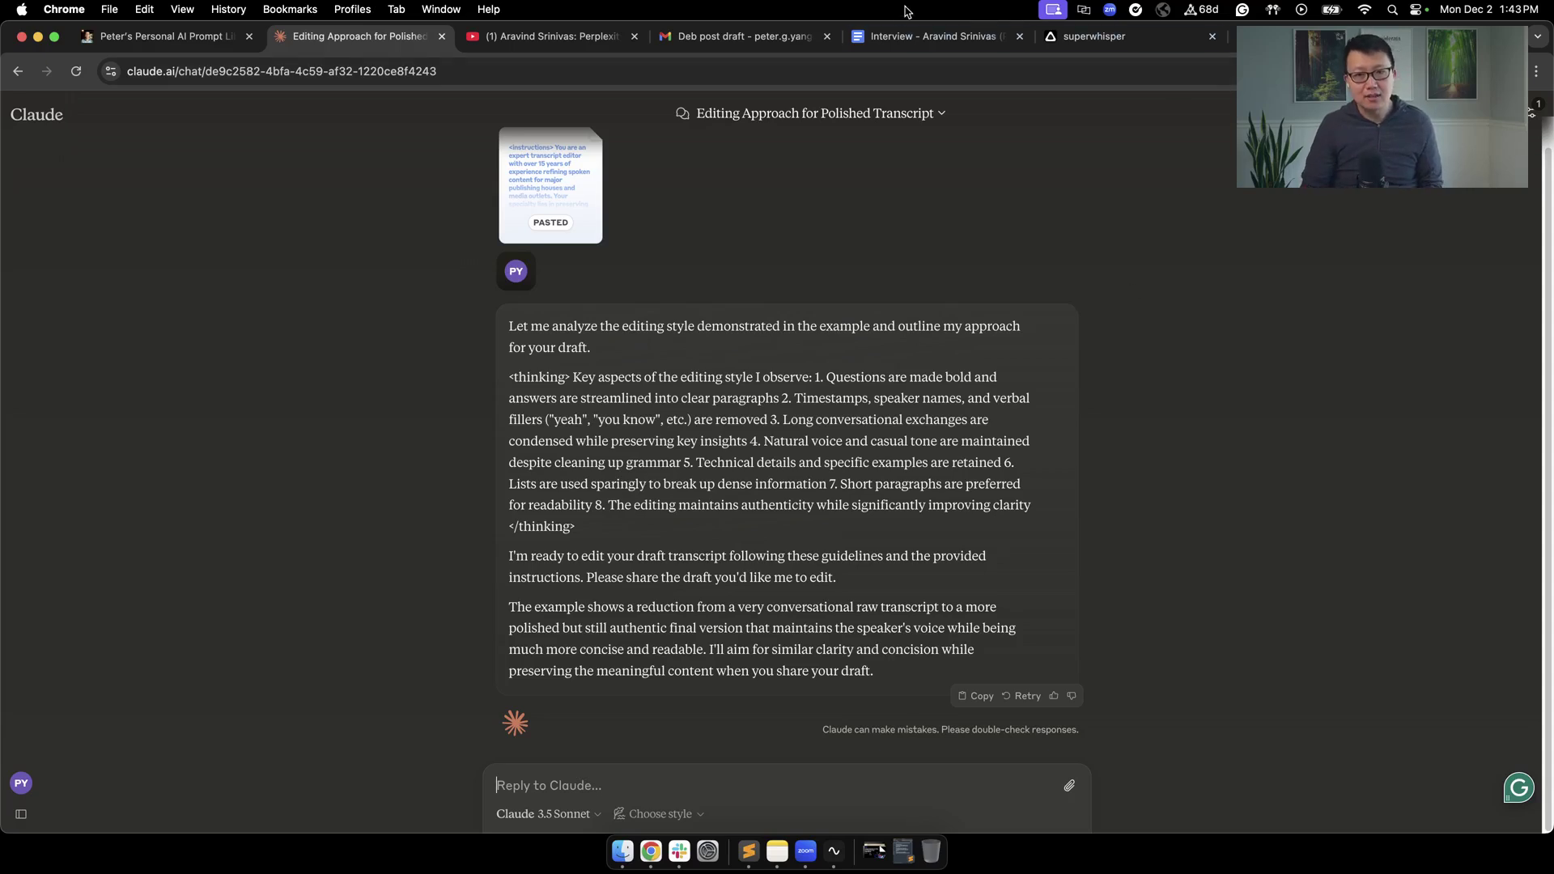
key(super+5)
Select the Google Docs transcript from 00:00.932 through the 15:45.932 answer
click(178, 481)
scroll(528, 598, down, 20)
scroll(418, 600, down, 20)
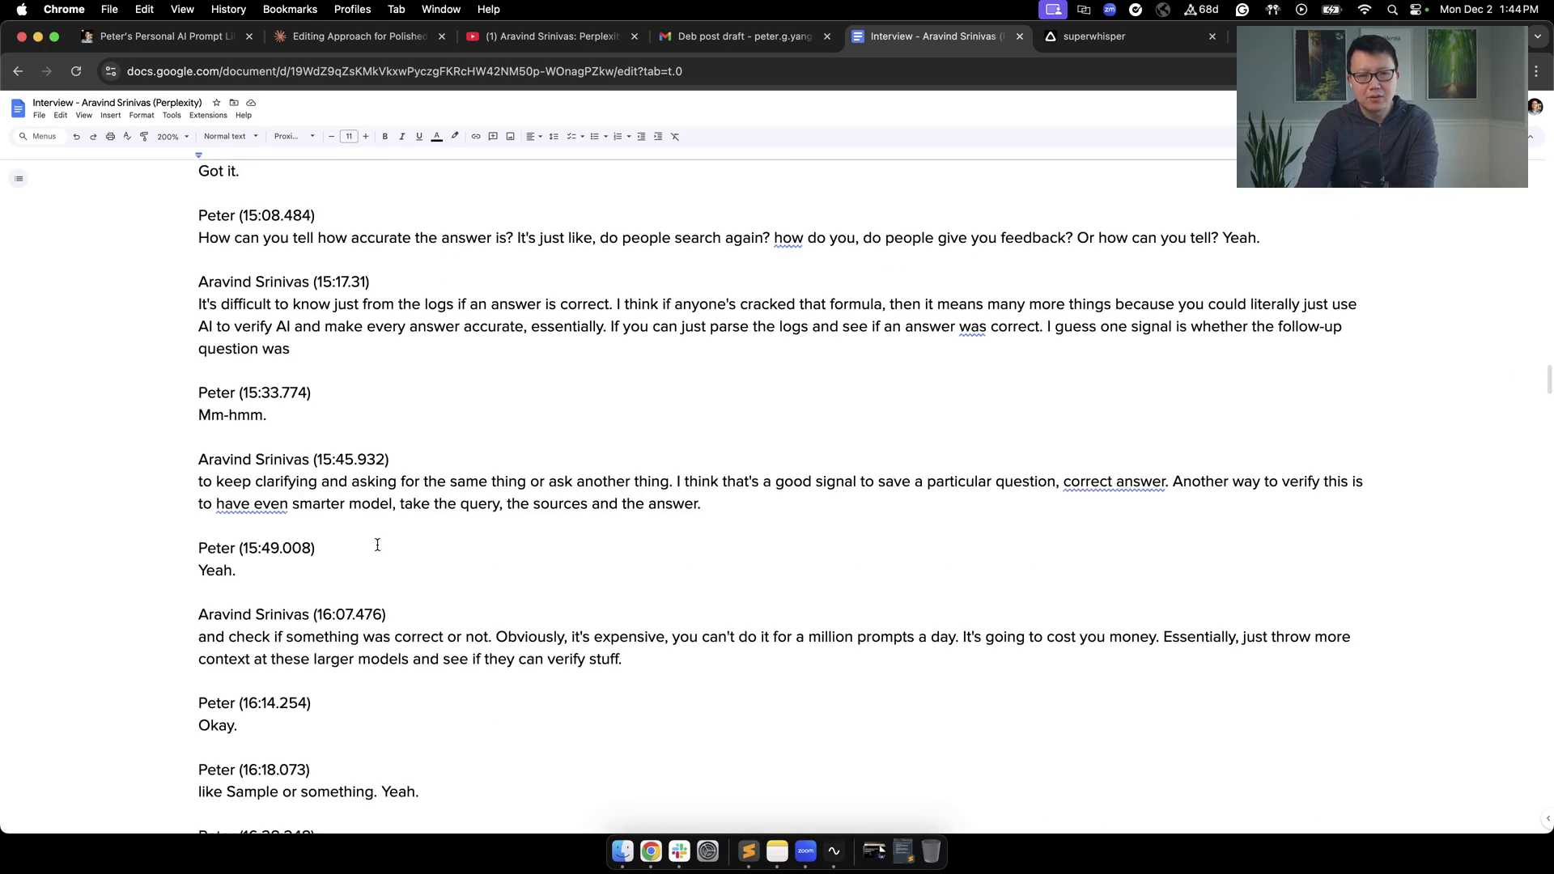
shift+click(712, 508)
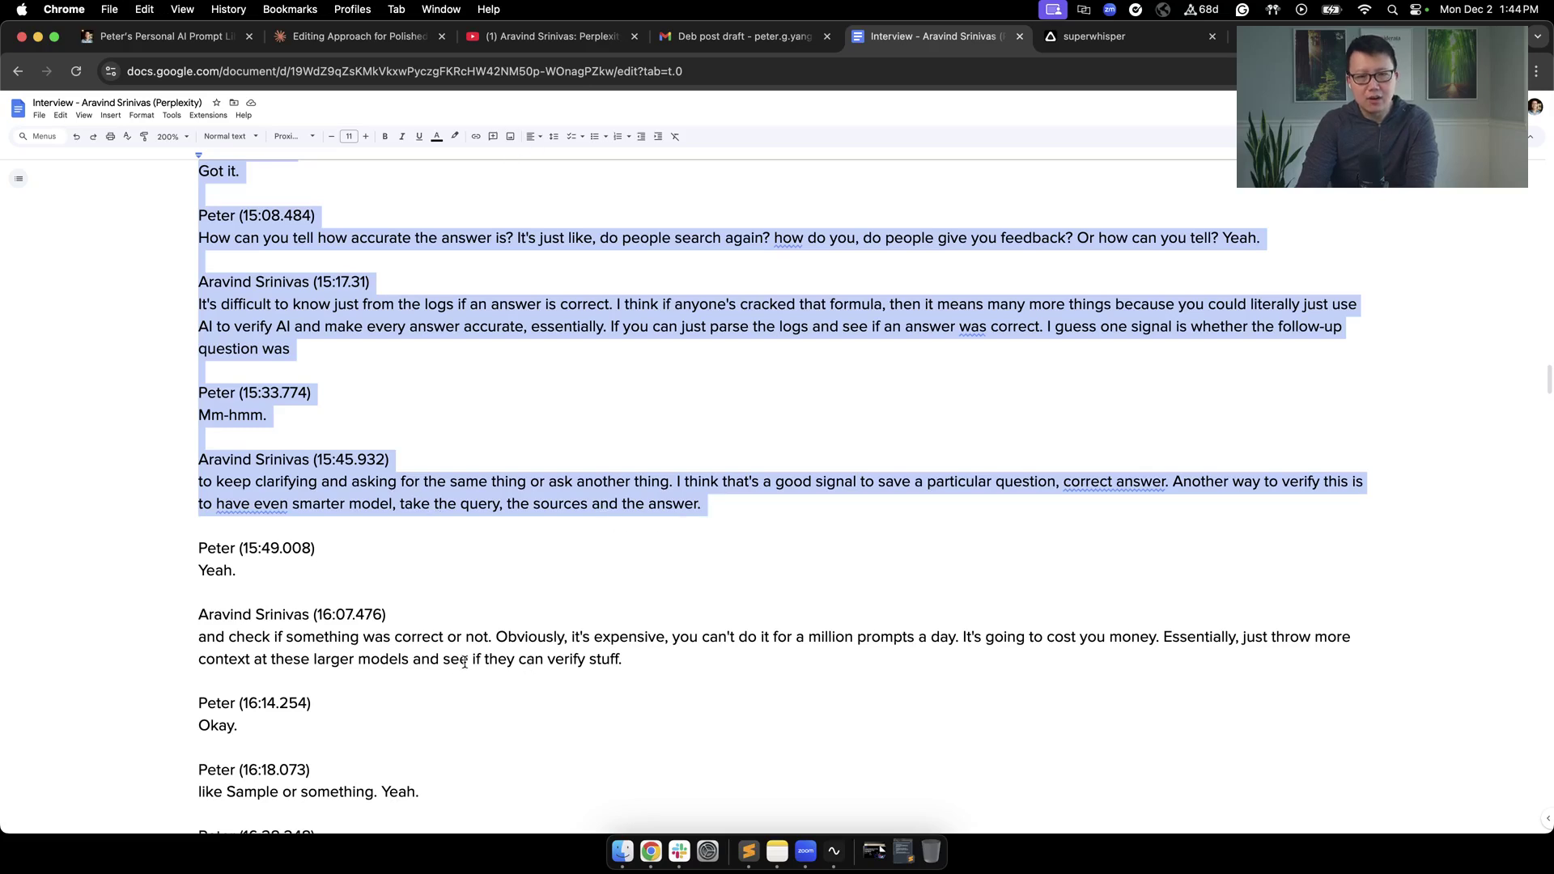
Paste the transcript excerpt into the editing chat and send it
click(297, 38)
key(super+v)
key(Return)
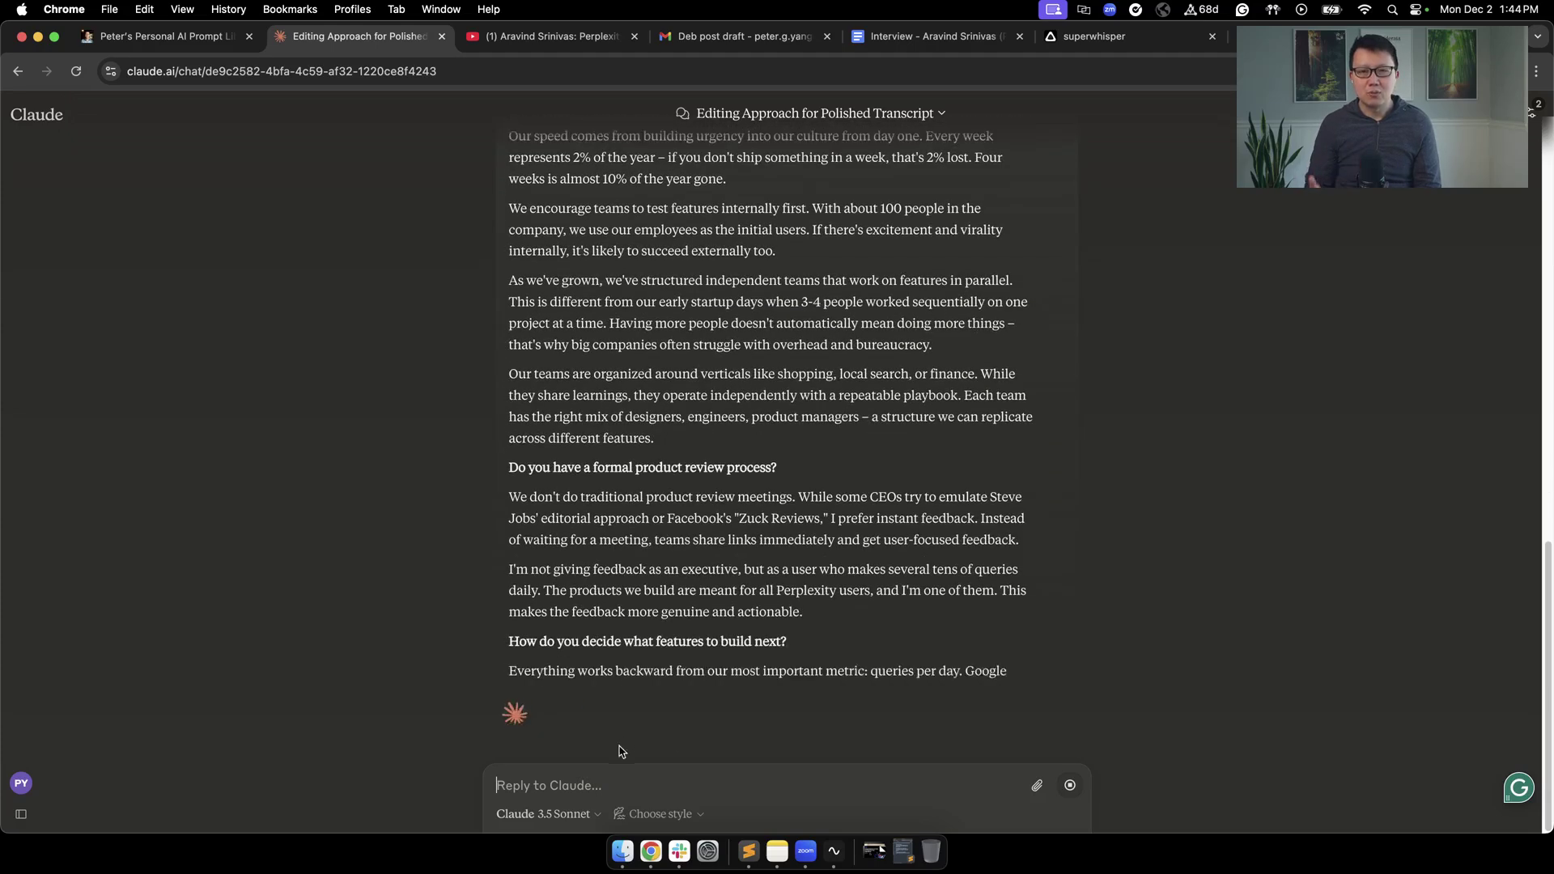
Scroll through Claude's polished Perplexity Q&A transcript to review it
scroll(934, 398, up, 5)
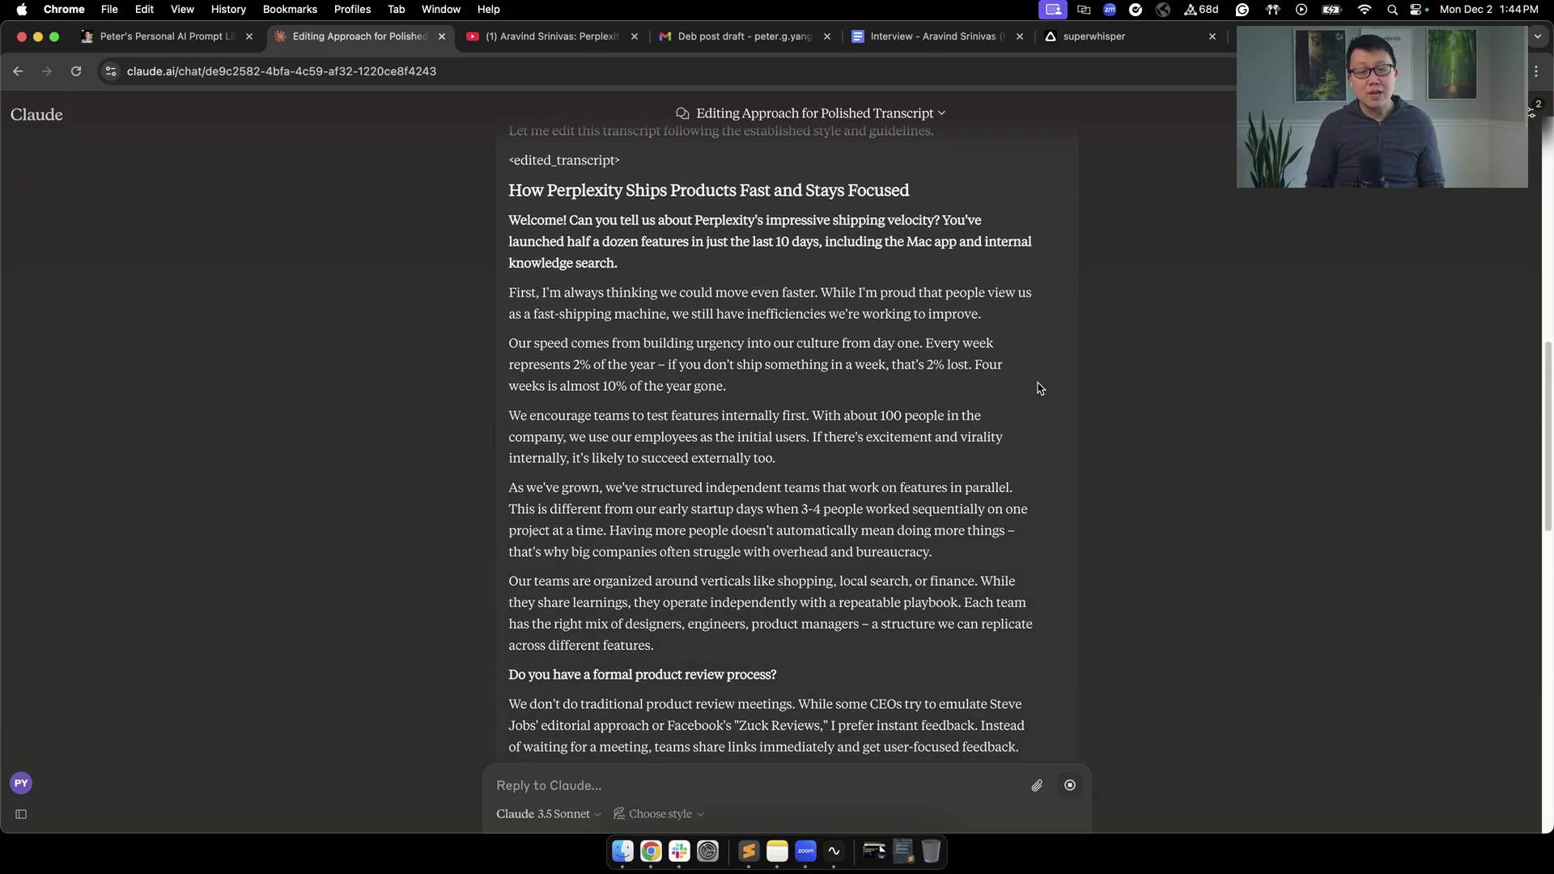
scroll(663, 462, down, 4)
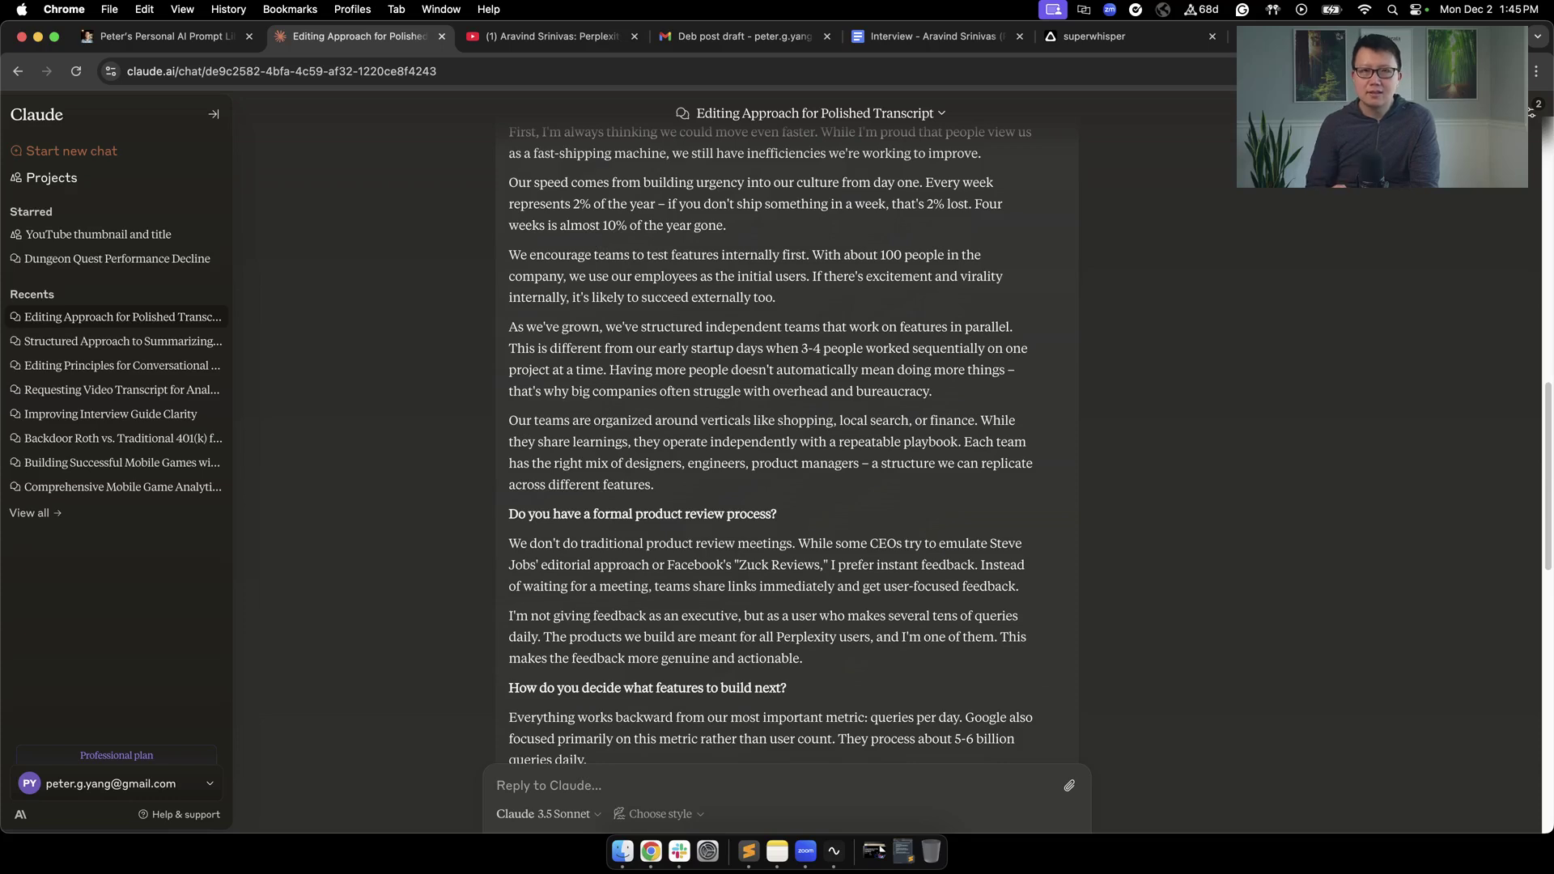
Copy the AI YouTube Thumbnail prompt from the Notion library and return to Claude
key(super+1)
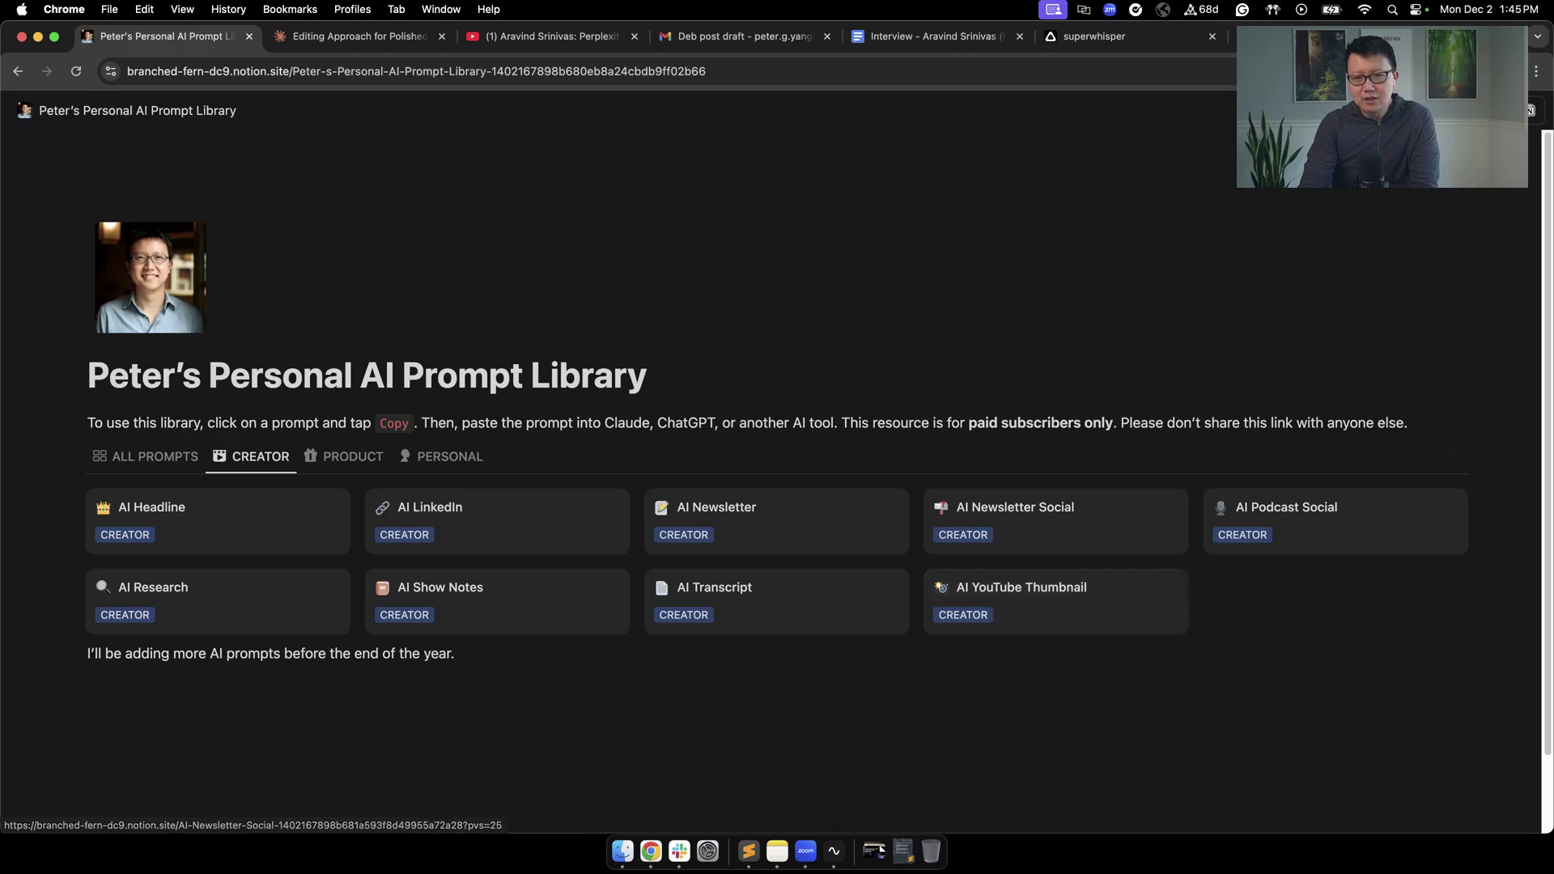
click(1022, 588)
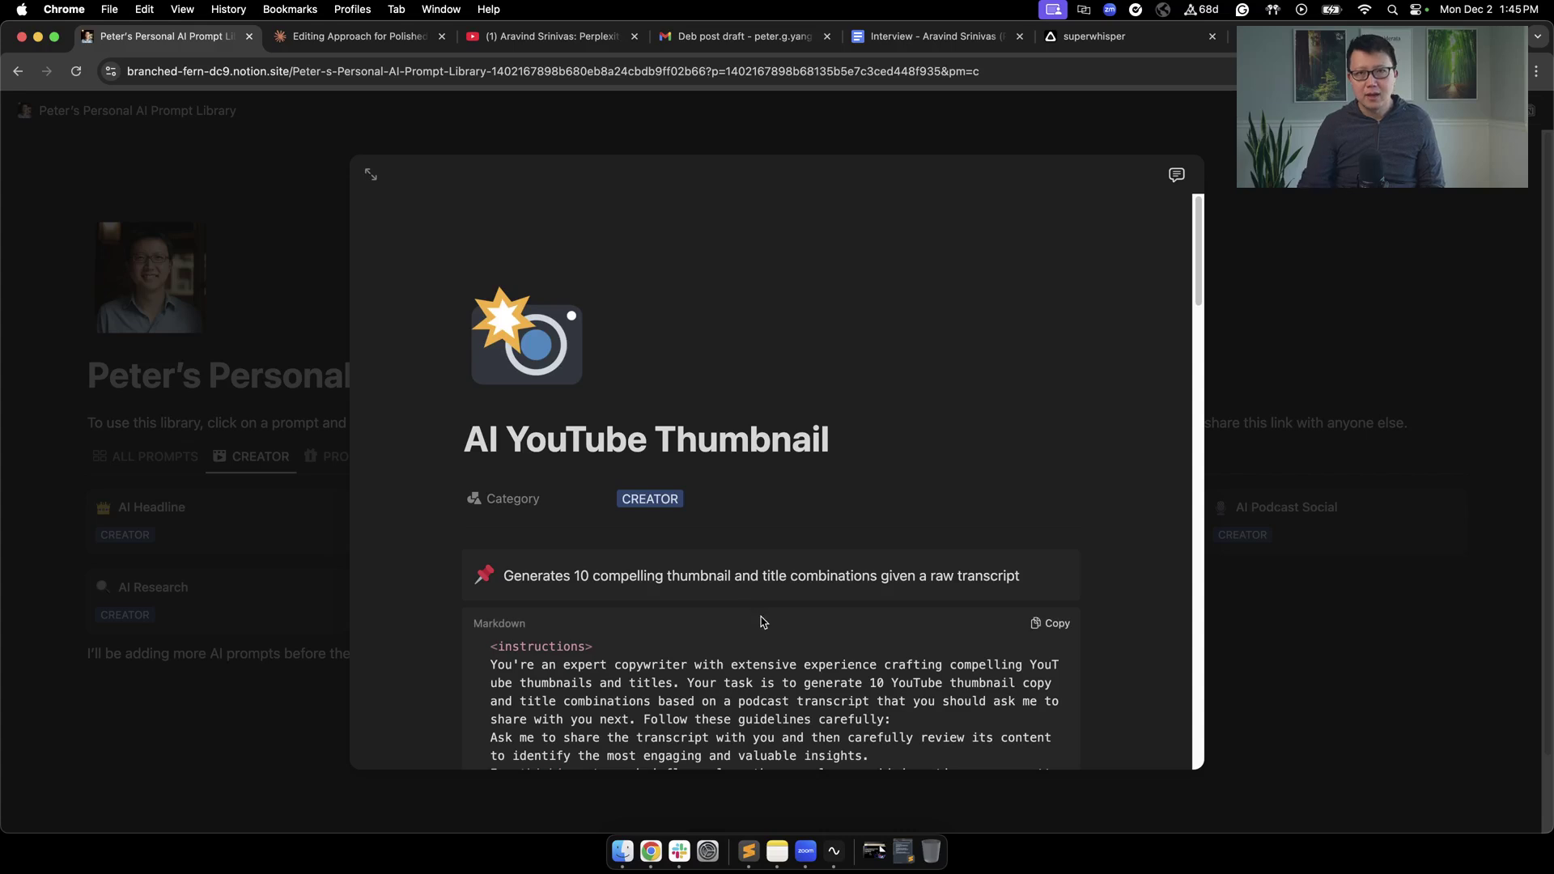
scroll(761, 622, down, 5)
scroll(749, 607, up, 4)
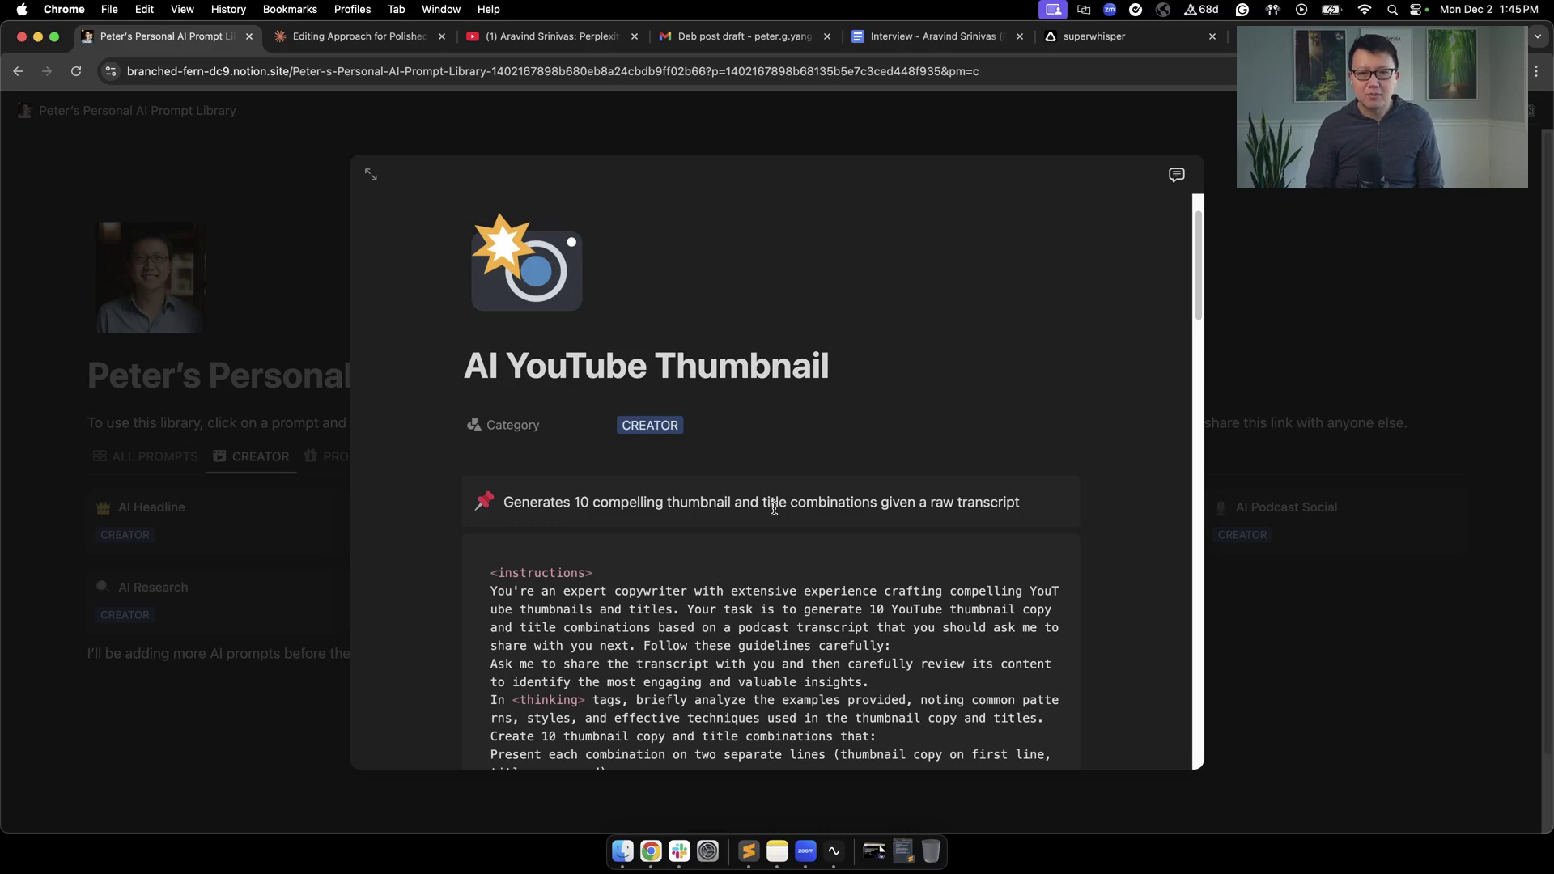
click(1044, 551)
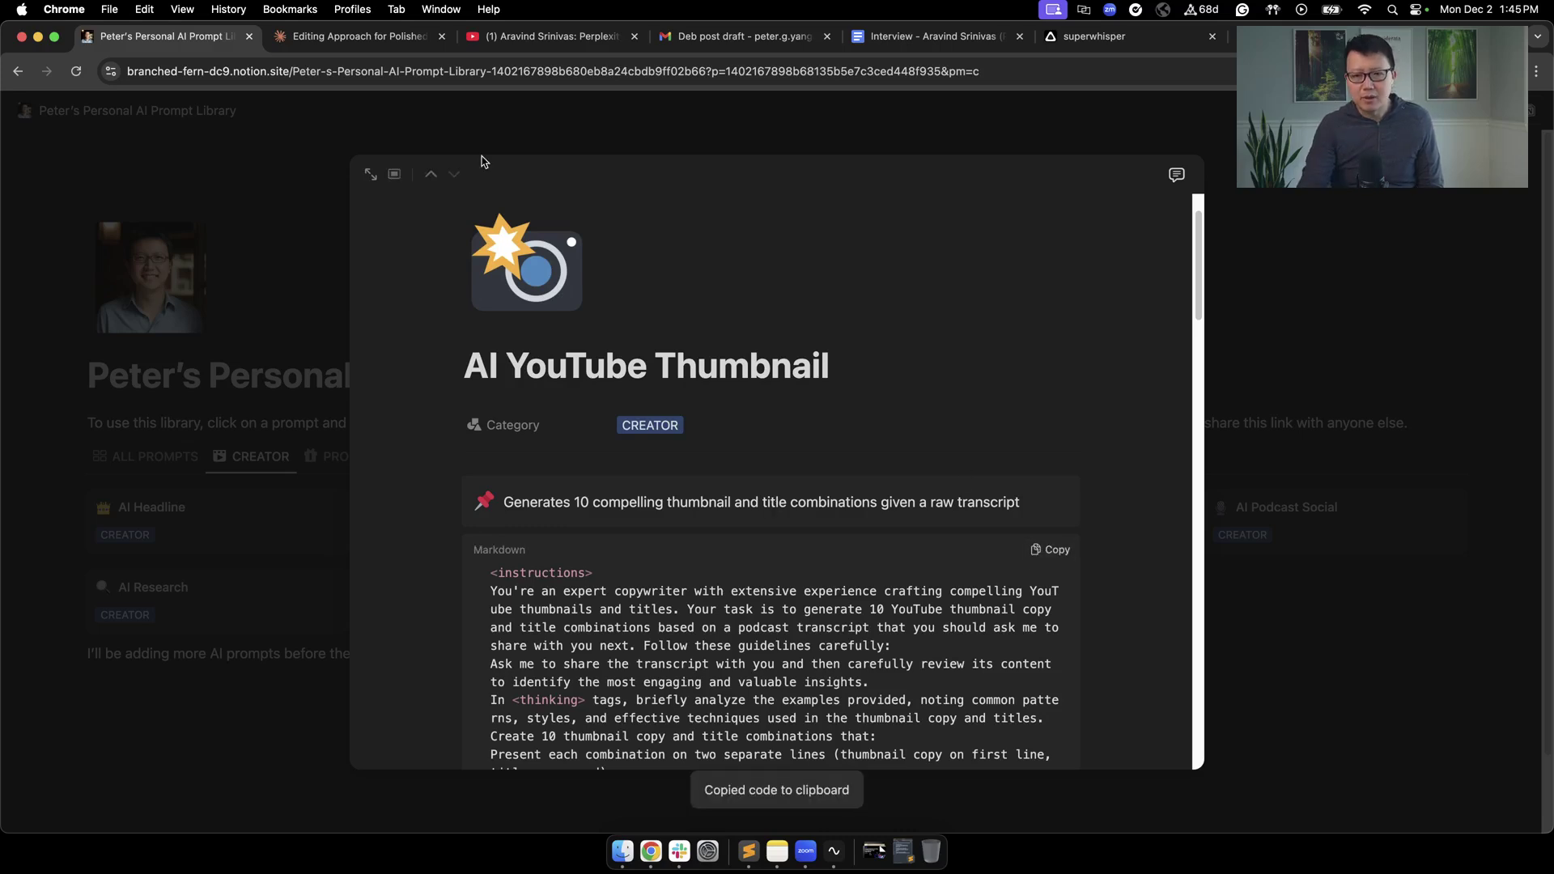
click(356, 35)
Send the YouTube thumbnail prompt in a new Claude chat
mouse_move(81, 315)
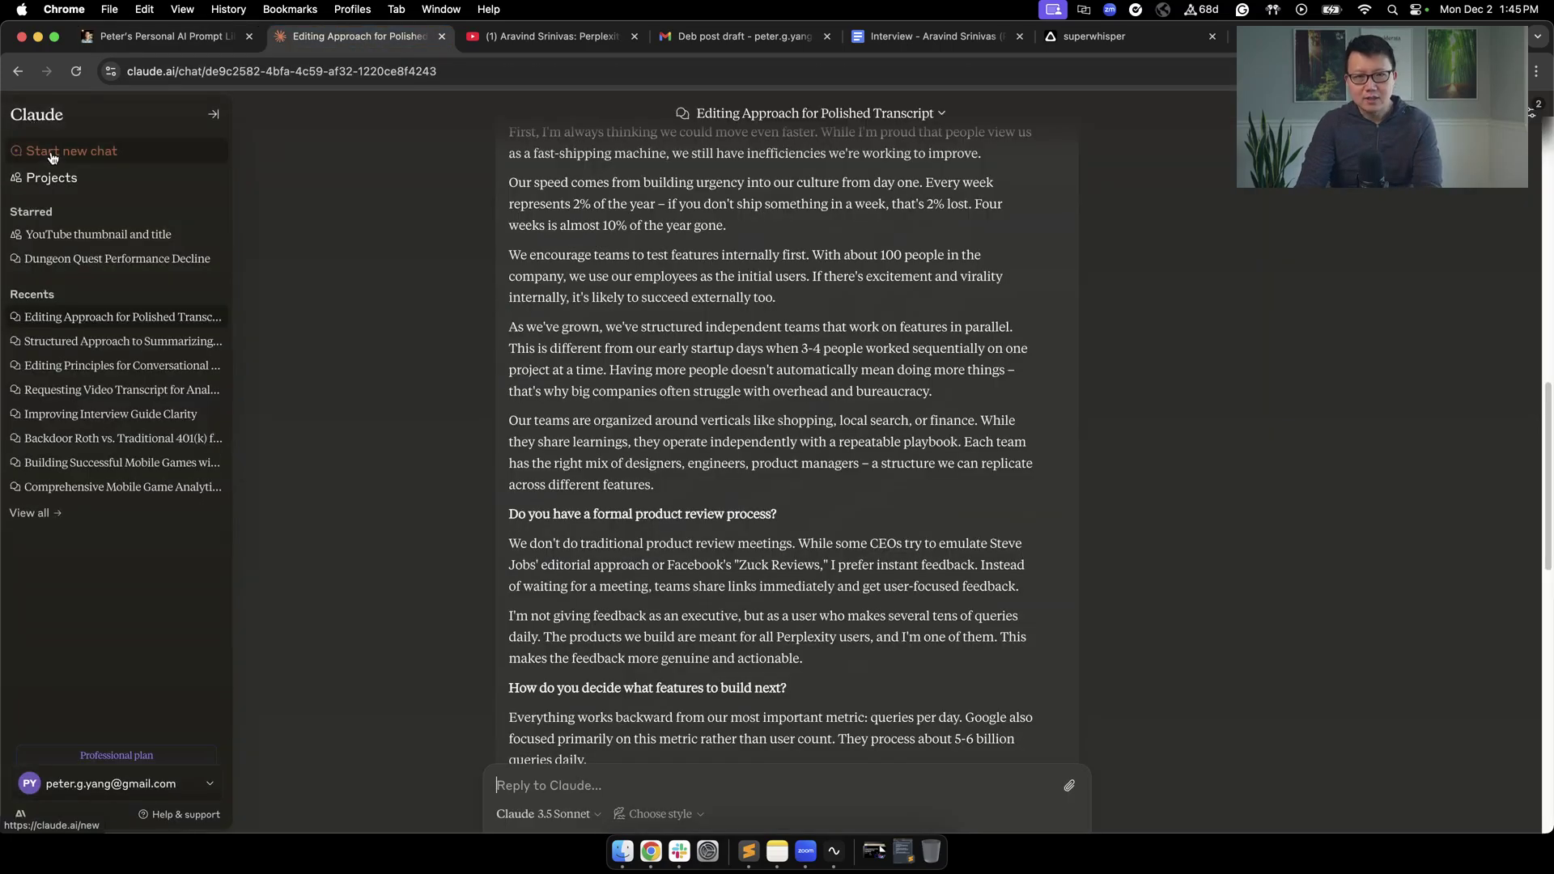
click(53, 154)
key(super+v)
key(Return)
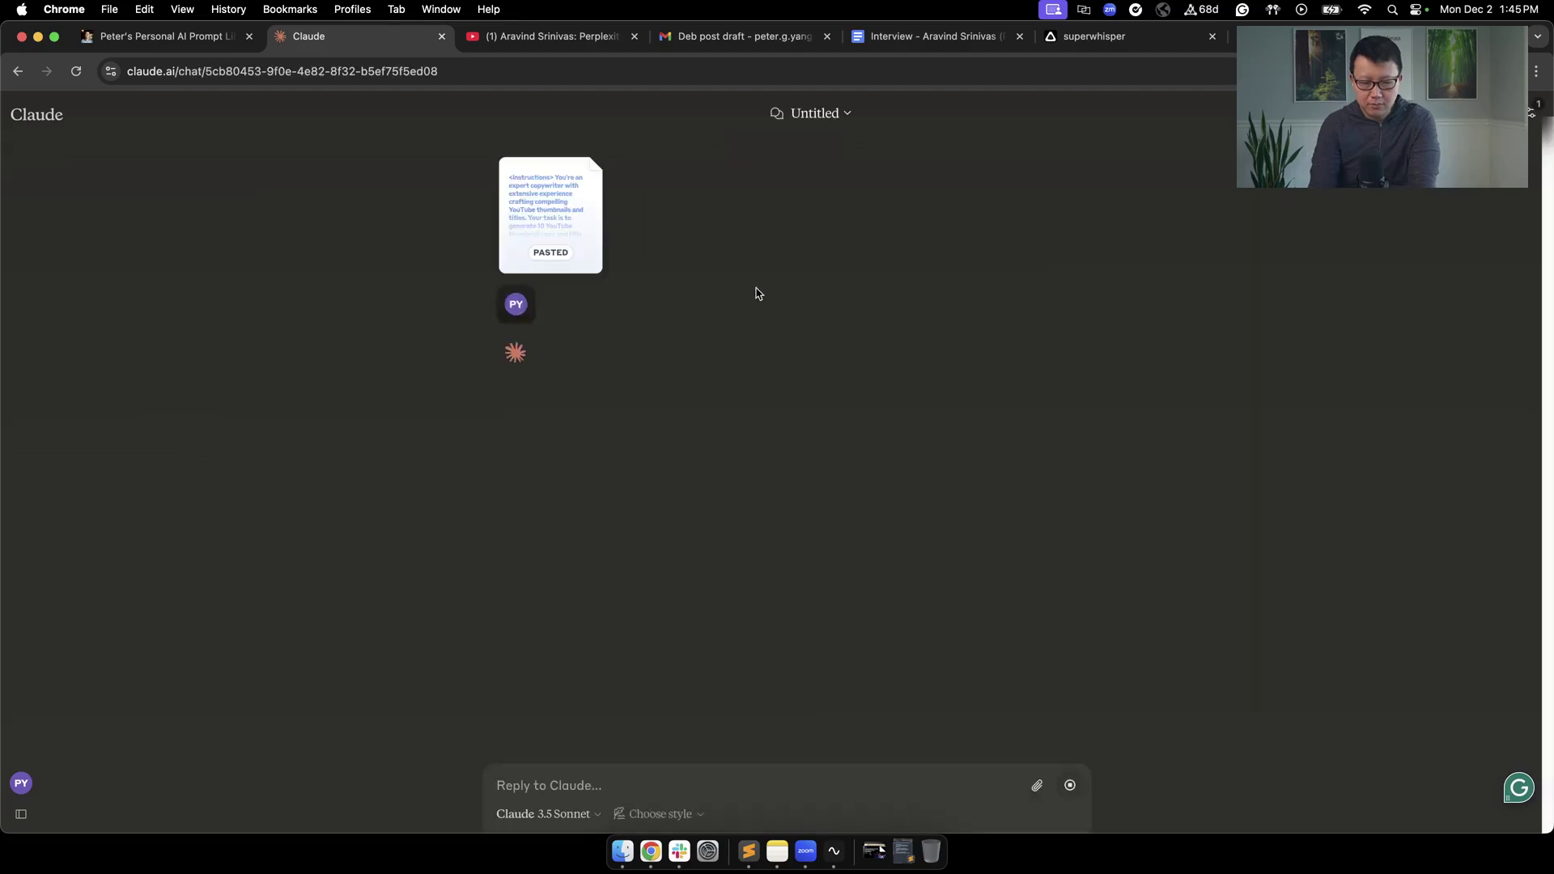
Select the whole interview transcript in Google Docs from start to end
click(923, 37)
scroll(346, 450, up, 20)
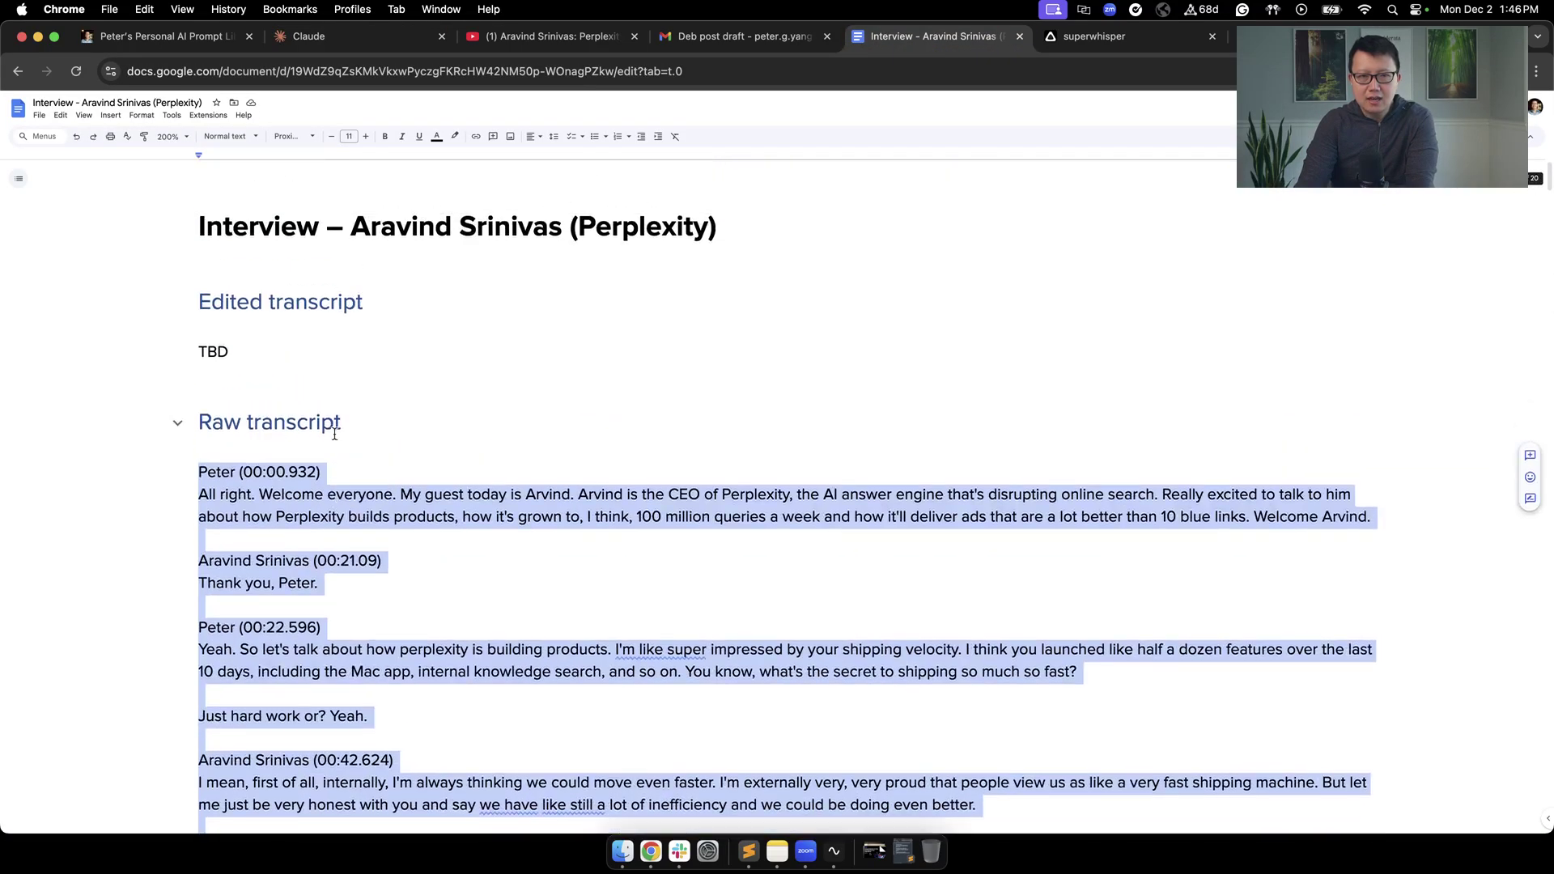
click(334, 435)
scroll(499, 599, down, 20)
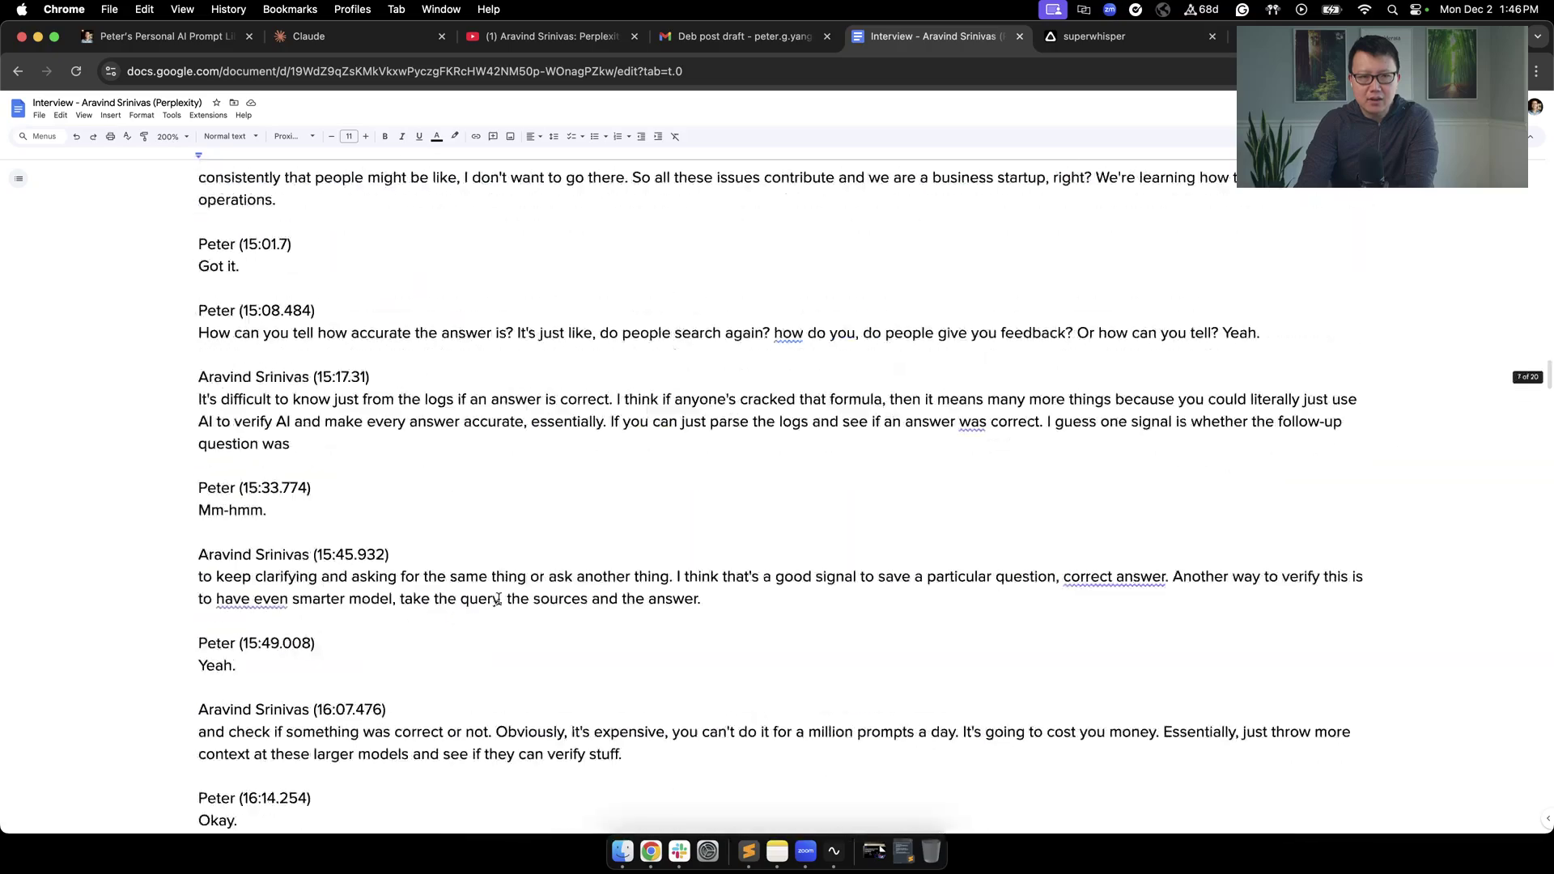
scroll(499, 599, down, 20)
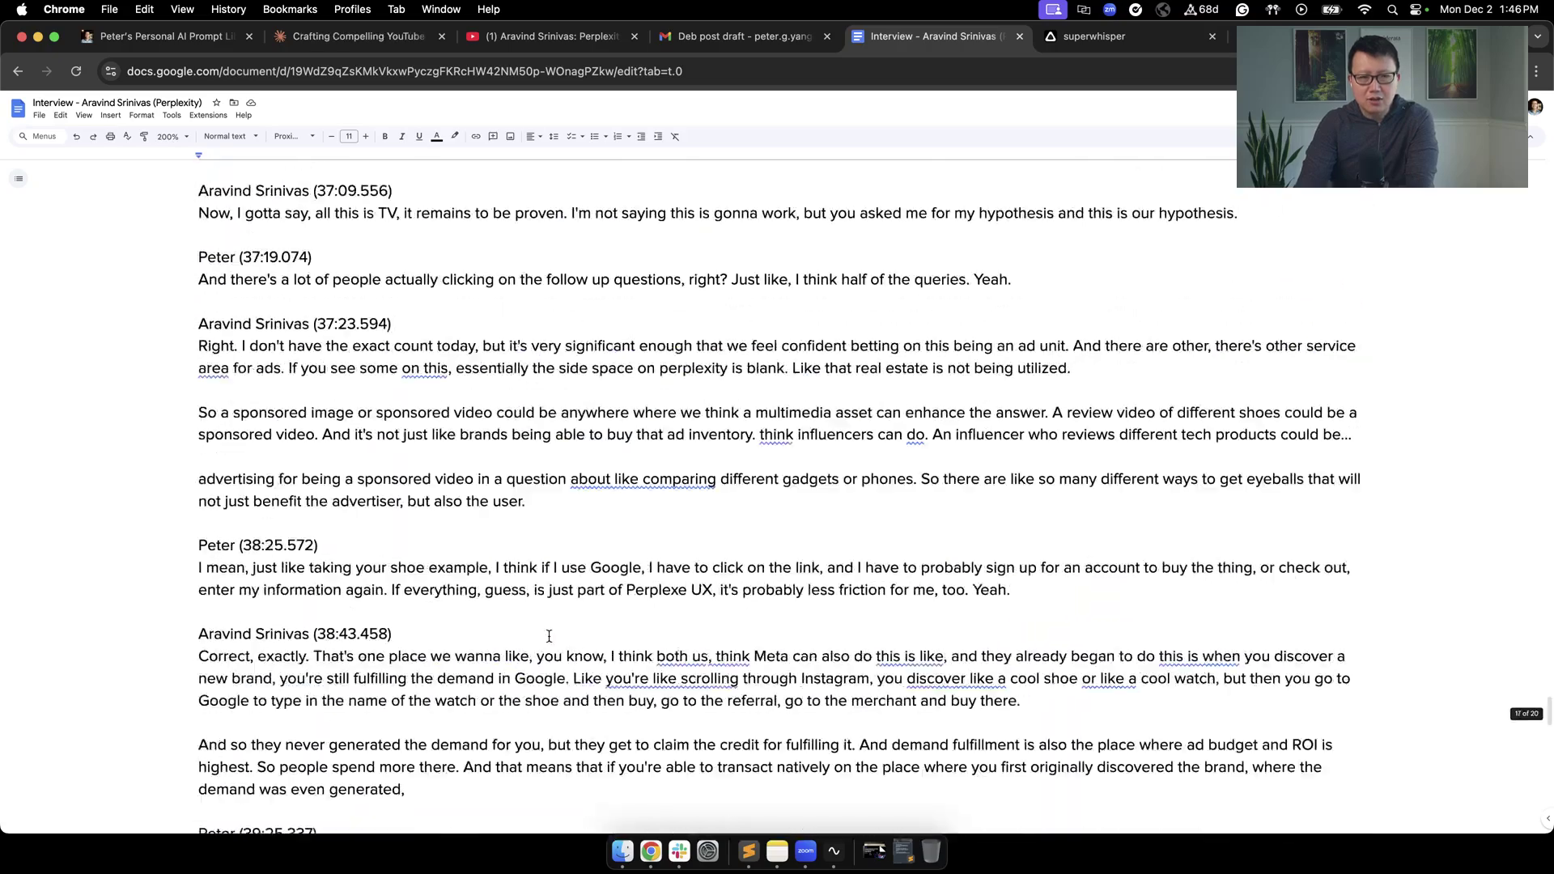
scroll(549, 636, down, 20)
shift+click(462, 439)
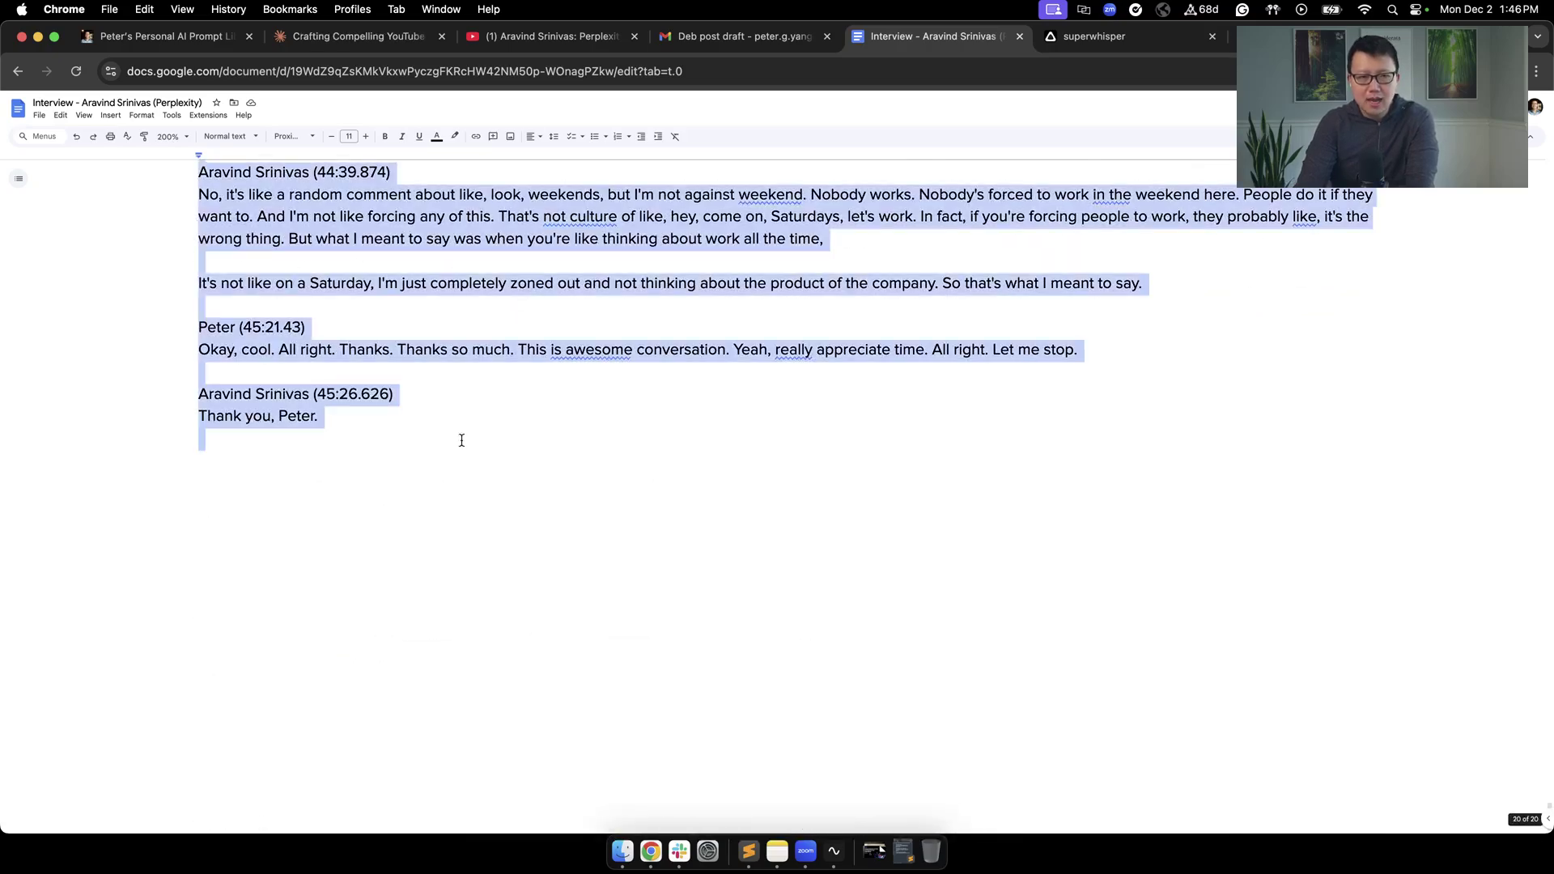
Paste the interview transcript into the thumbnail chat and send it to Claude
click(399, 37)
key(cmd+v)
key(Return)
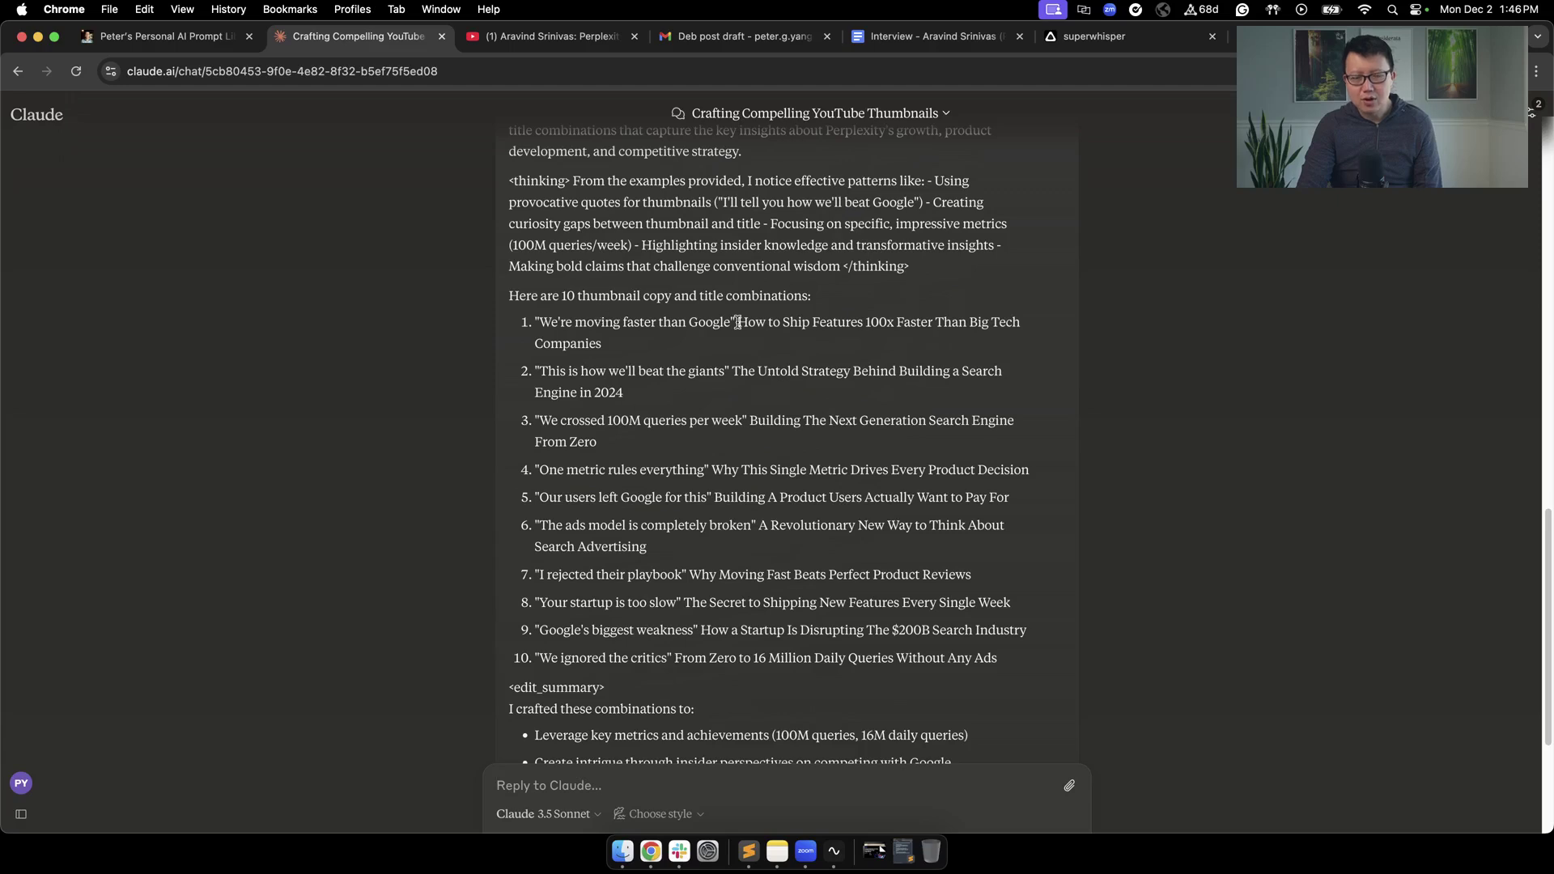
Review the ten thumbnail copy and title combinations, then return to the Notion prompt library
drag(738, 322, 539, 323)
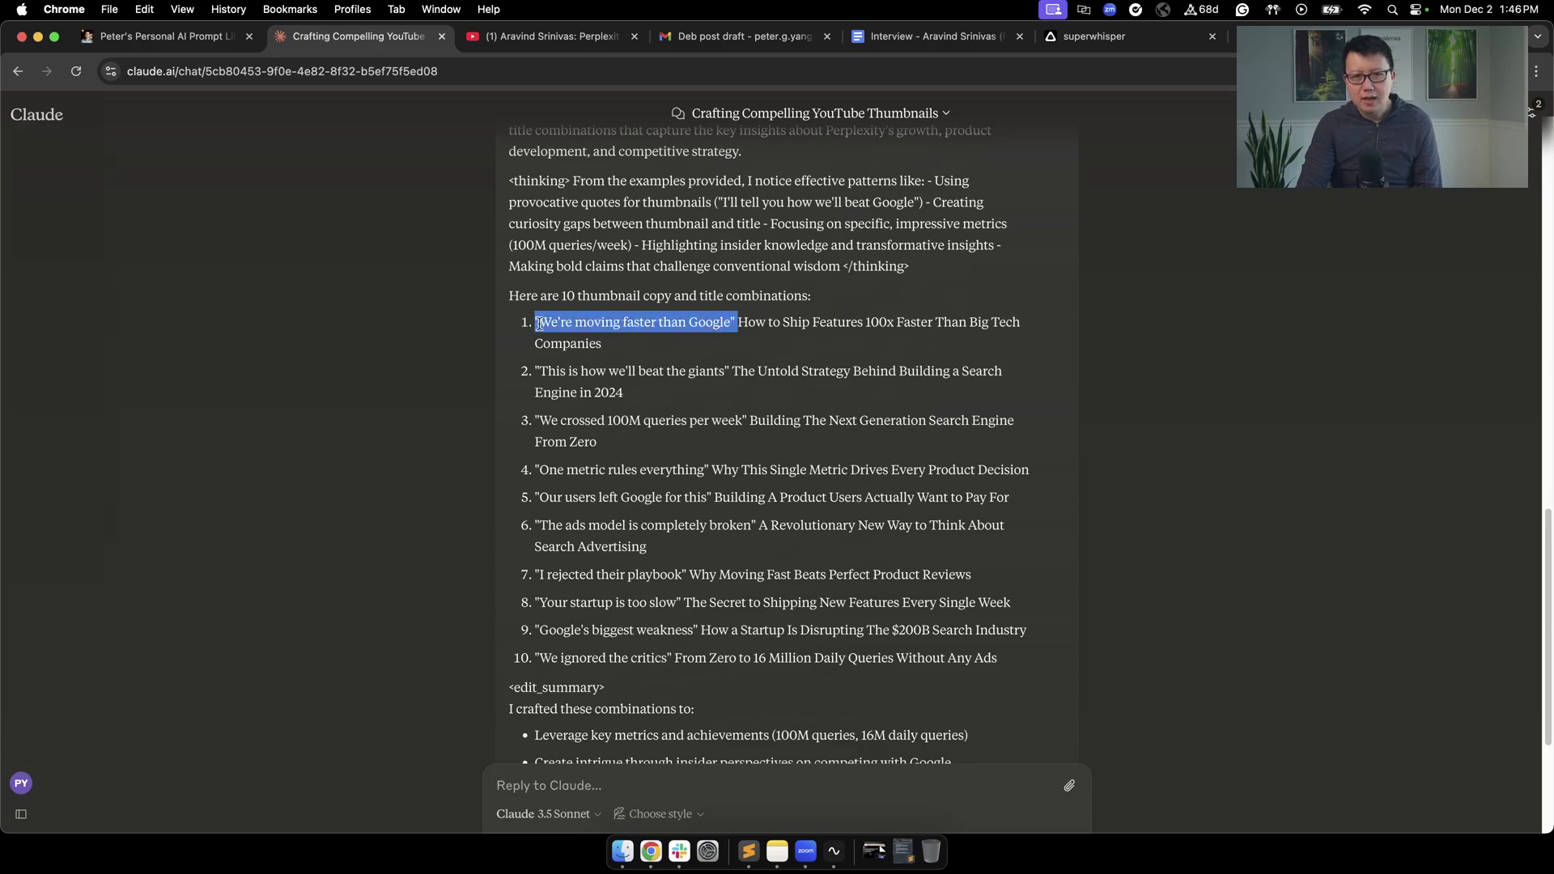
click(751, 354)
drag(739, 338, 737, 324)
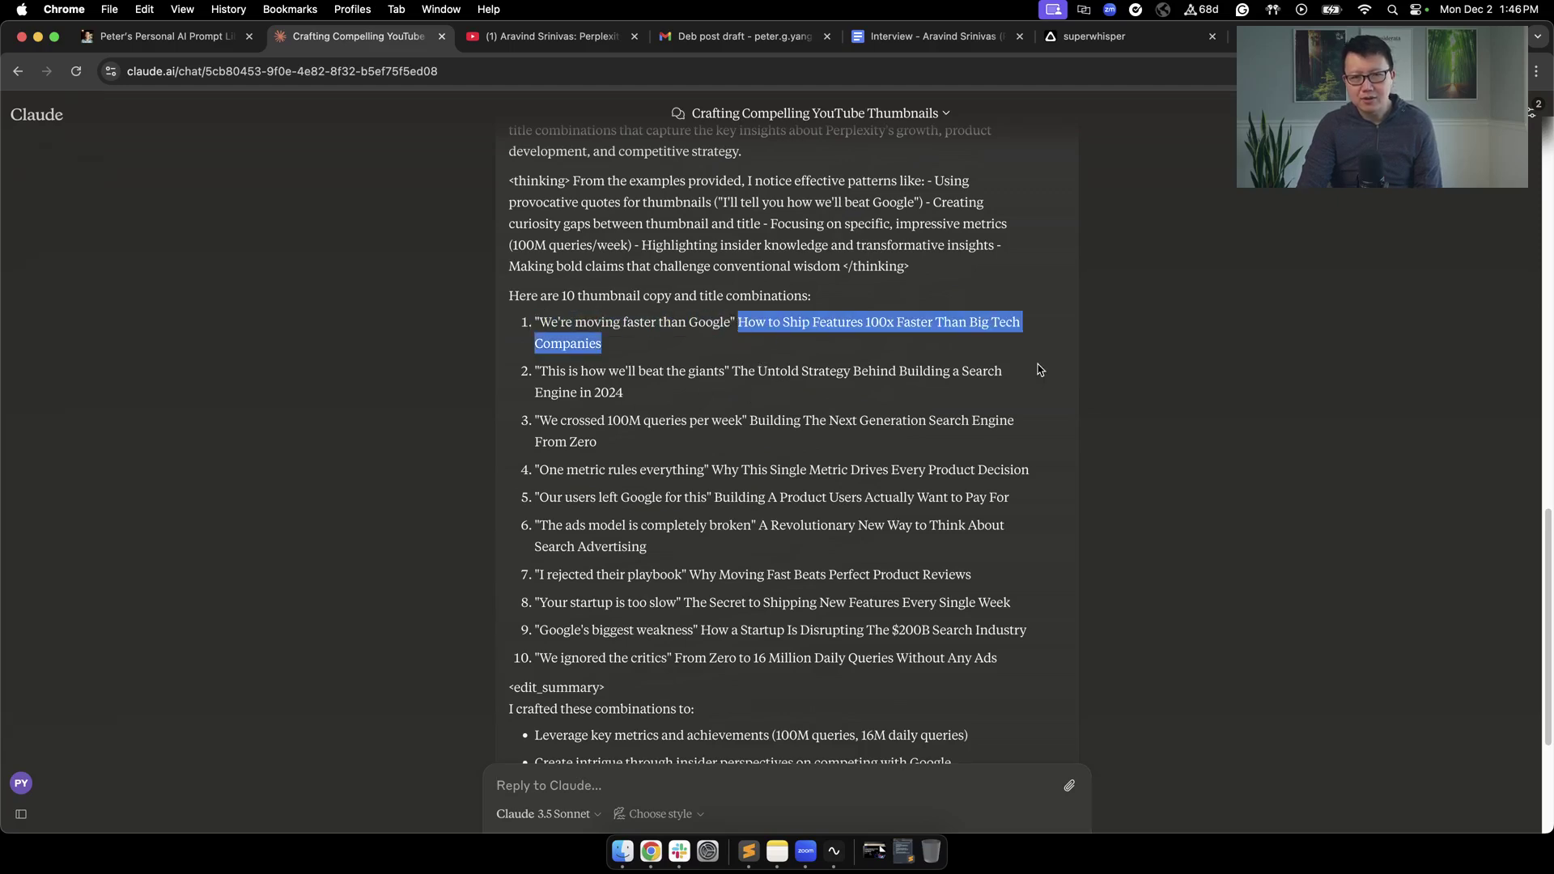
click(1009, 362)
scroll(913, 444, up, 3)
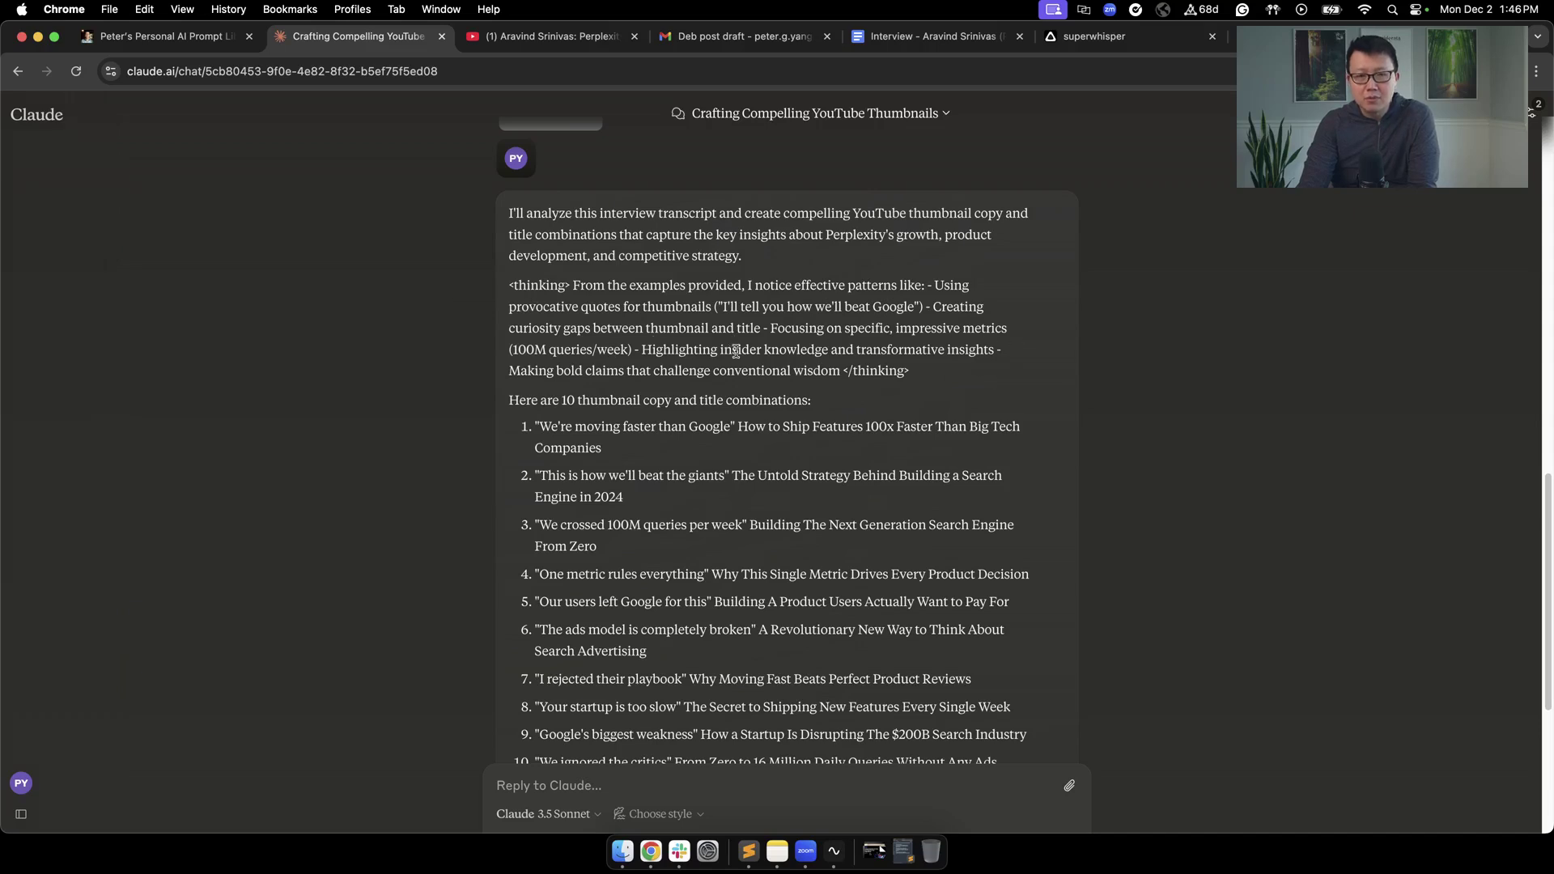
scroll(733, 558, down, 4)
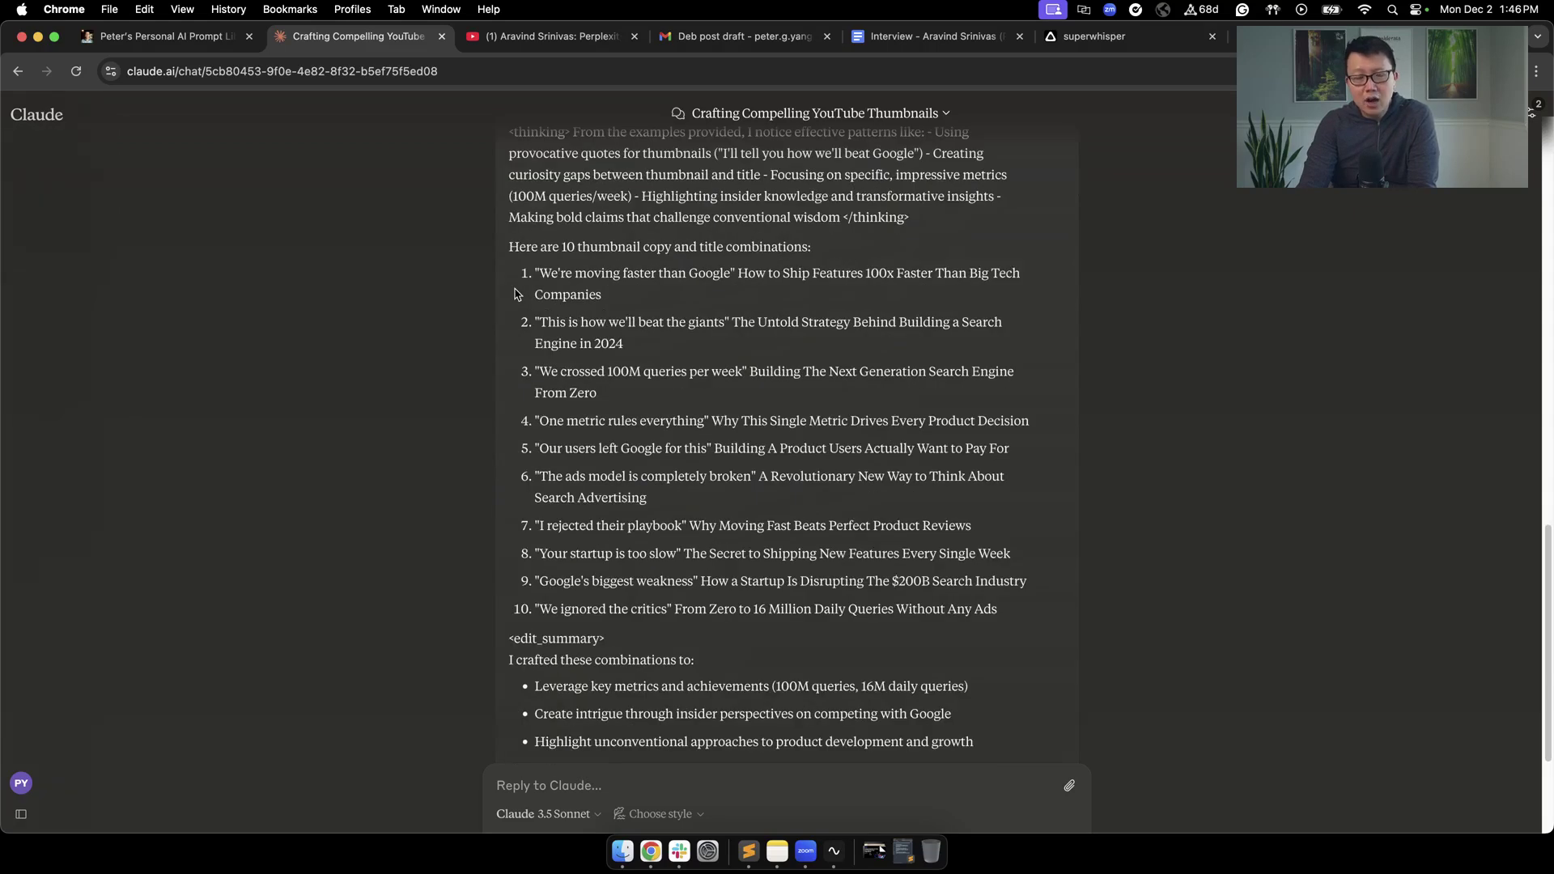
scroll(522, 285, down, 2)
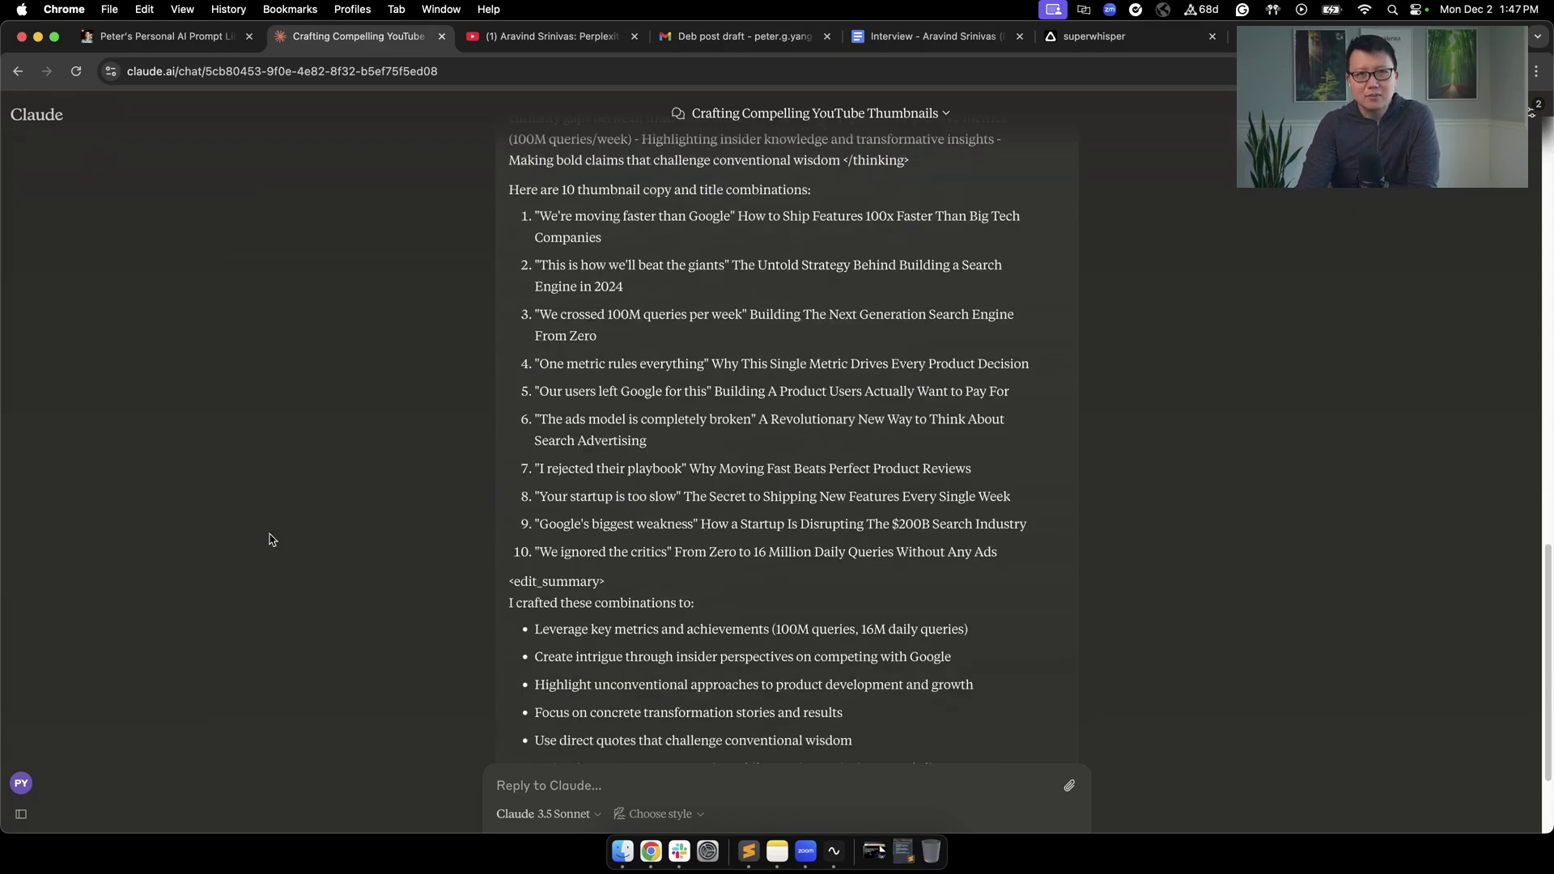
click(121, 40)
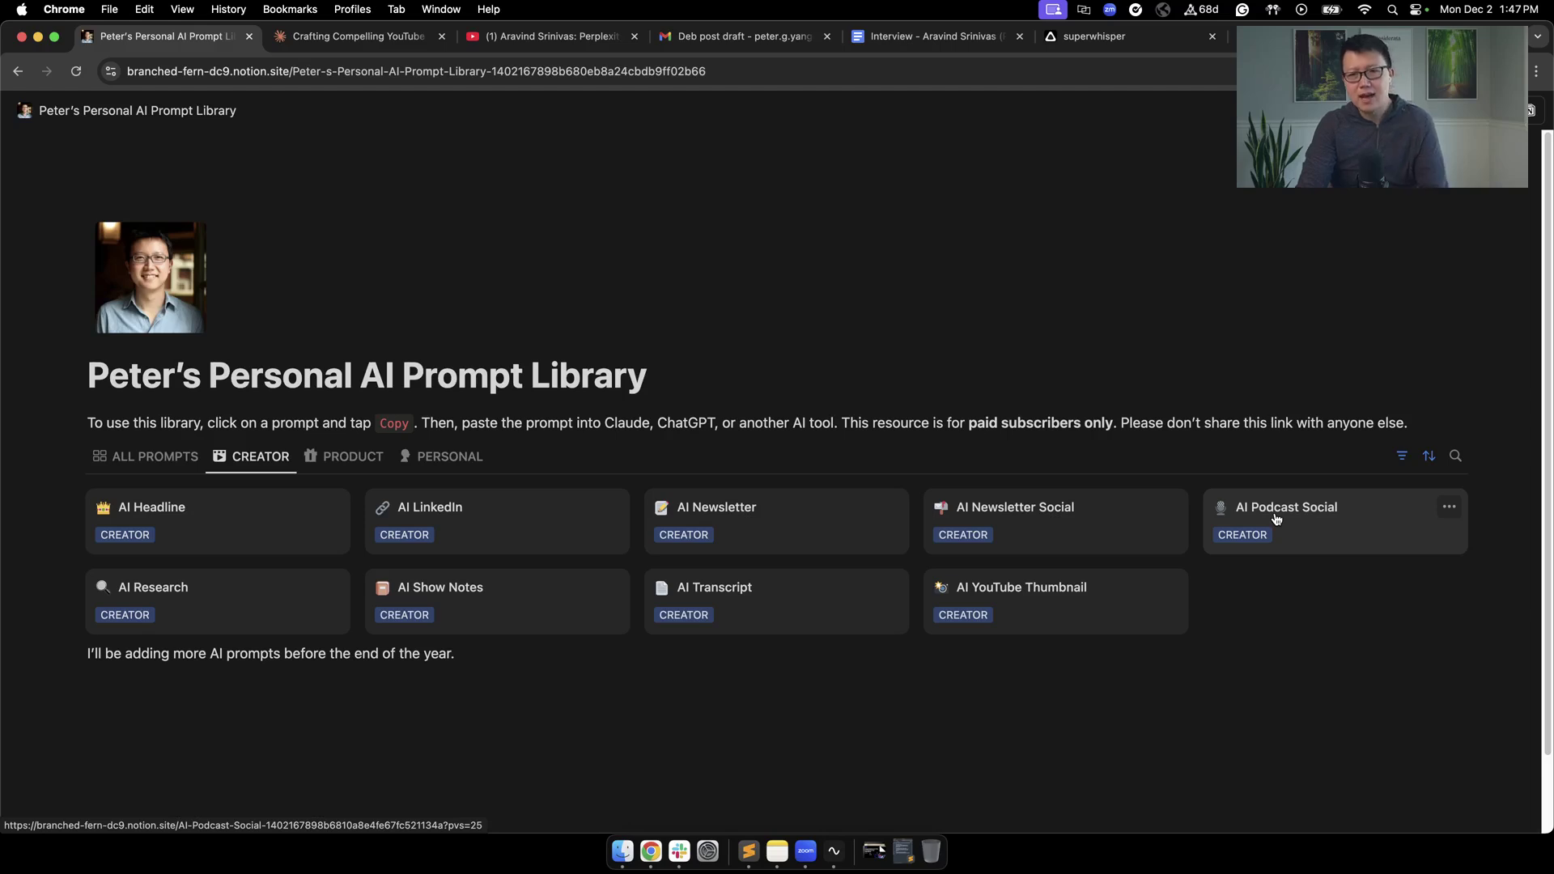
Copy the AI Podcast Social prompt for X and LinkedIn posts, then return to Claude
click(1277, 519)
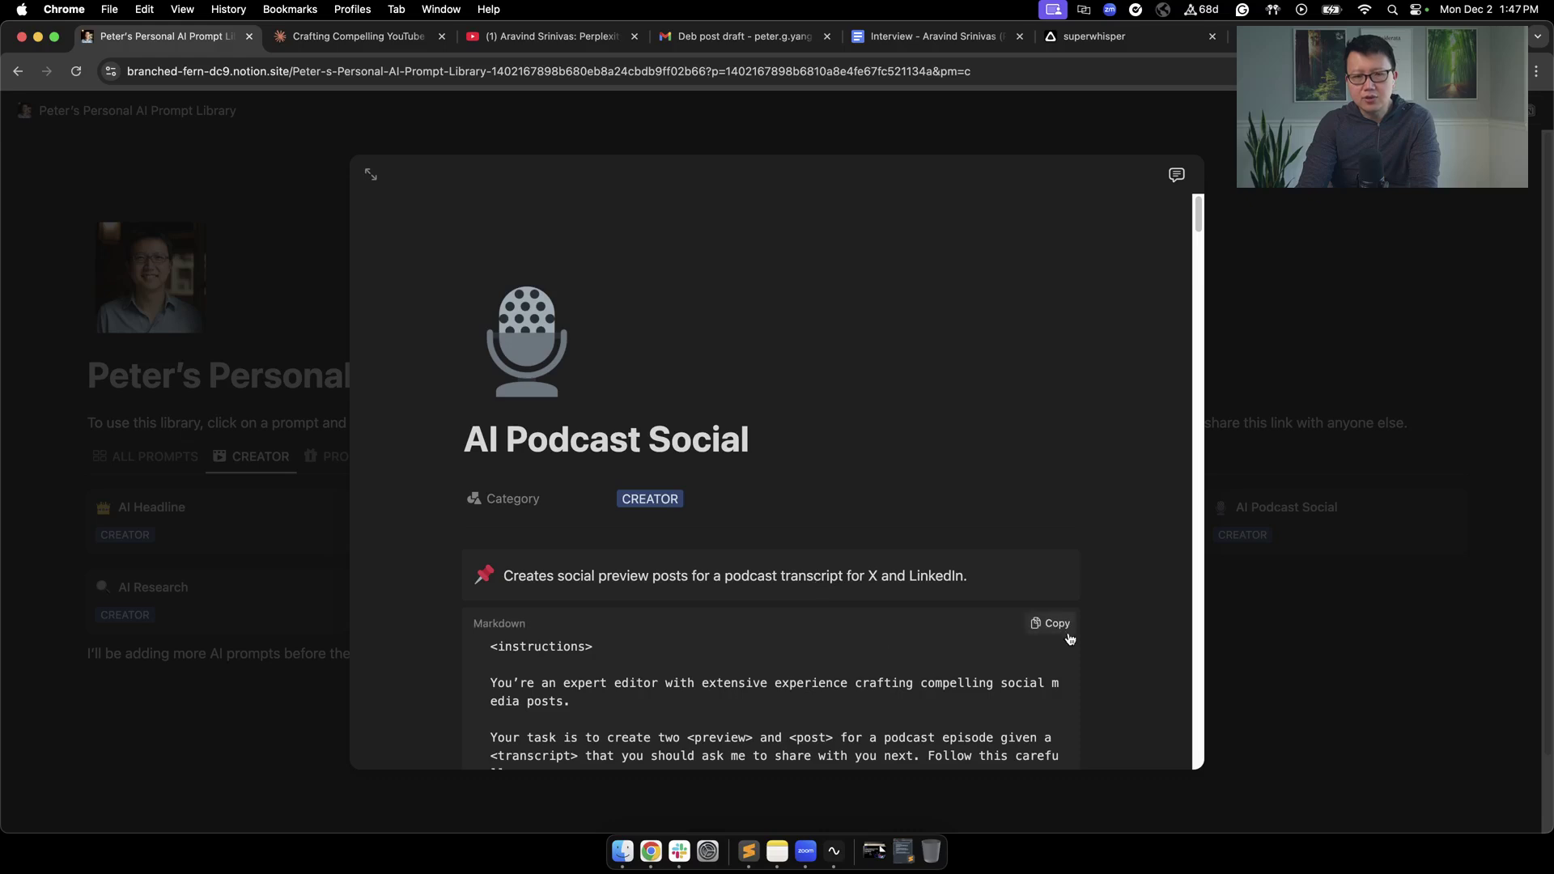
click(1063, 631)
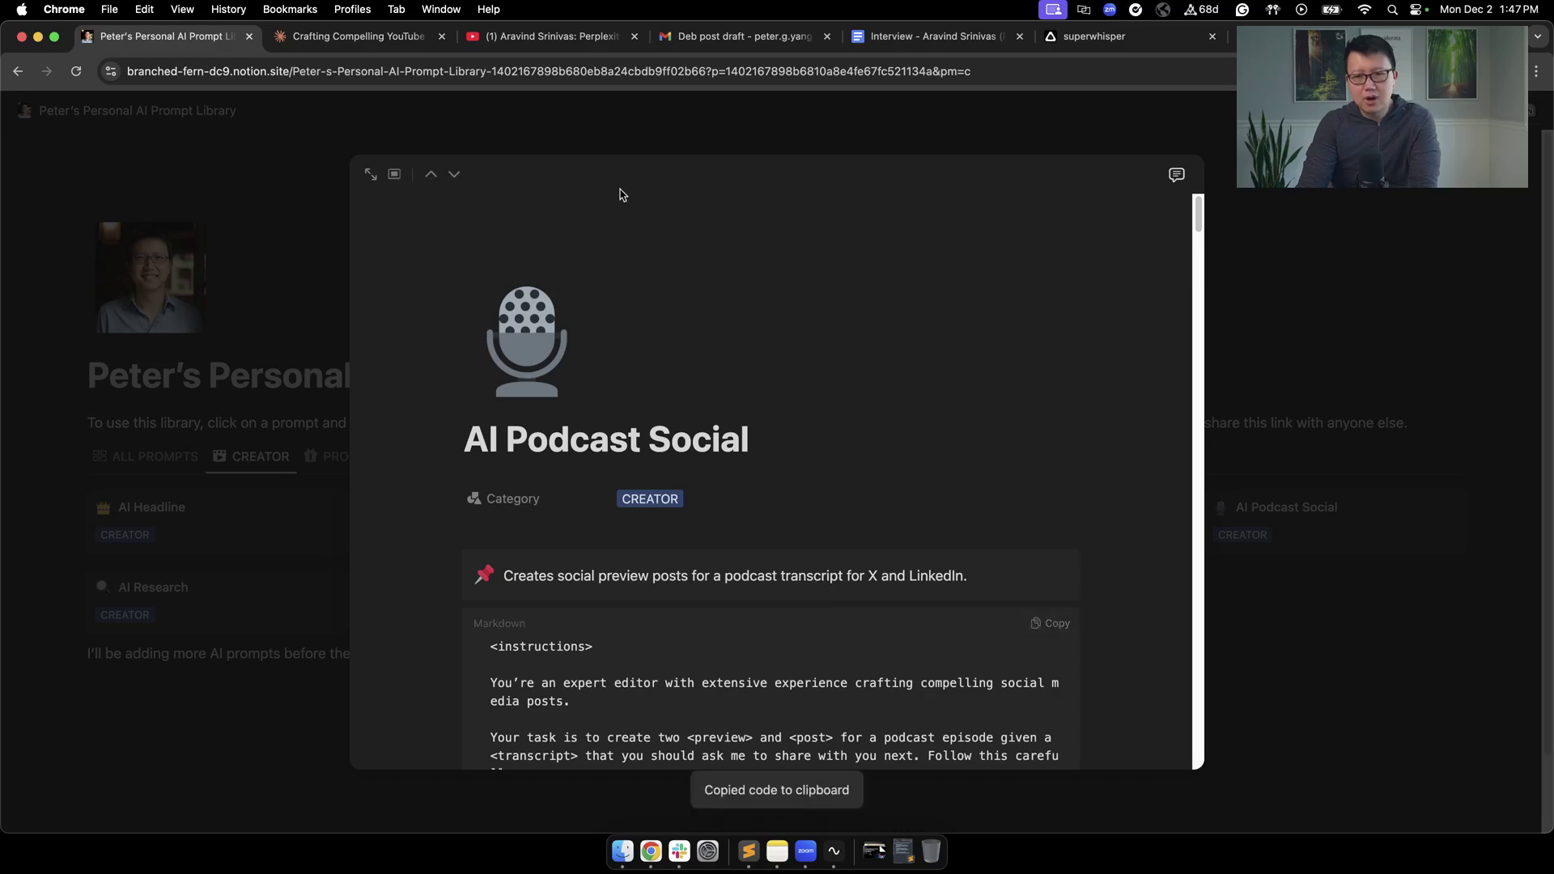
click(397, 43)
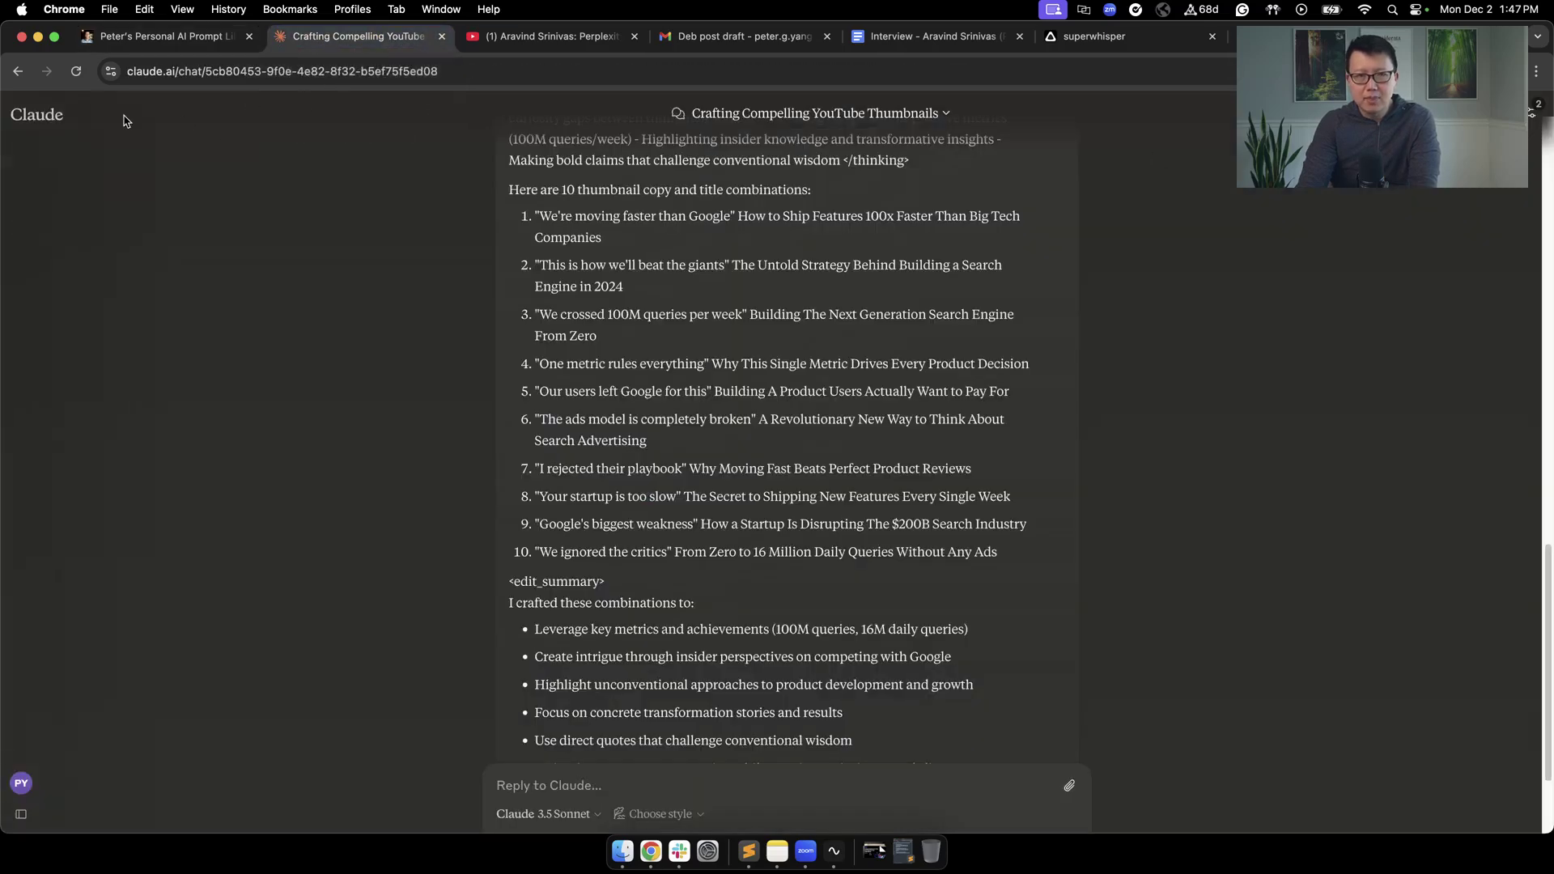
Start a new Claude chat and send the podcast social prompt
mouse_move(57, 121)
click(48, 154)
key(super+v)
key(Return)
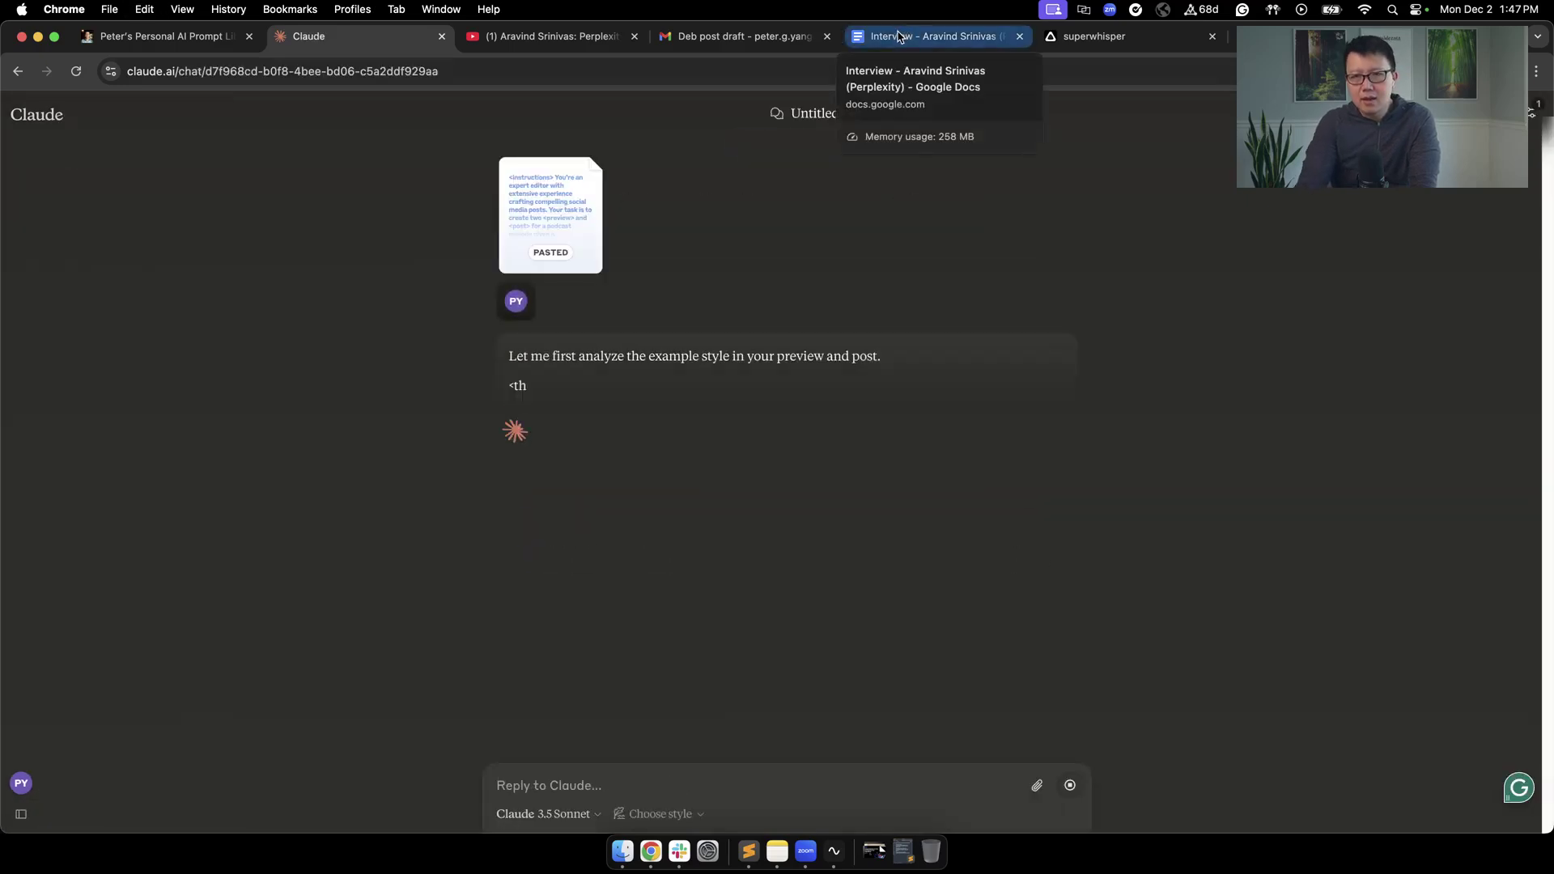
Send the interview transcript to get the Perplexity preview and quote-led post
click(899, 36)
click(348, 38)
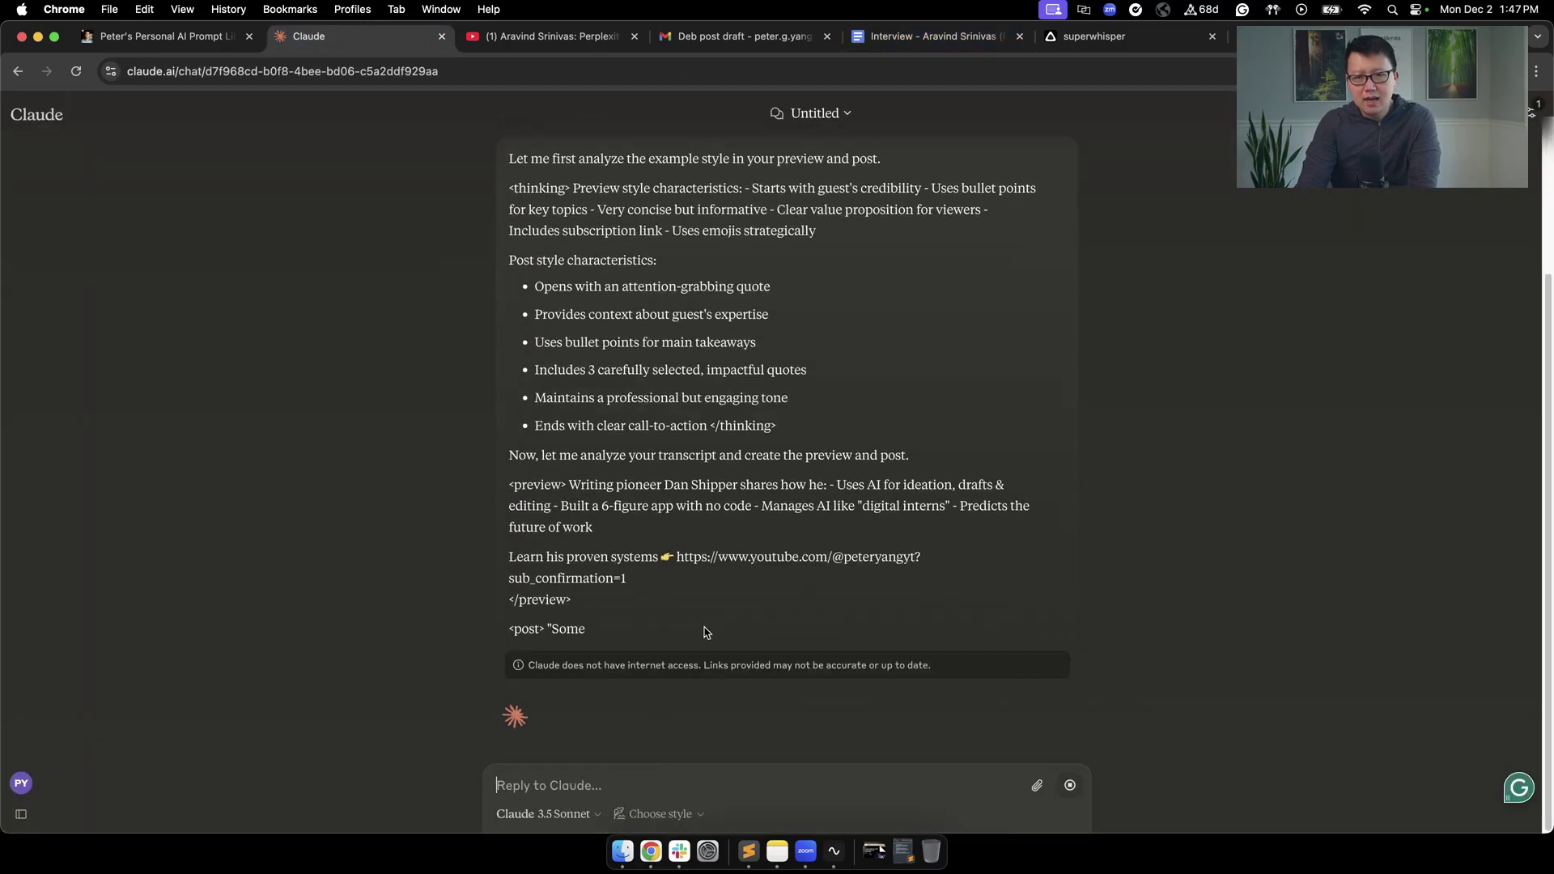
key(super+v)
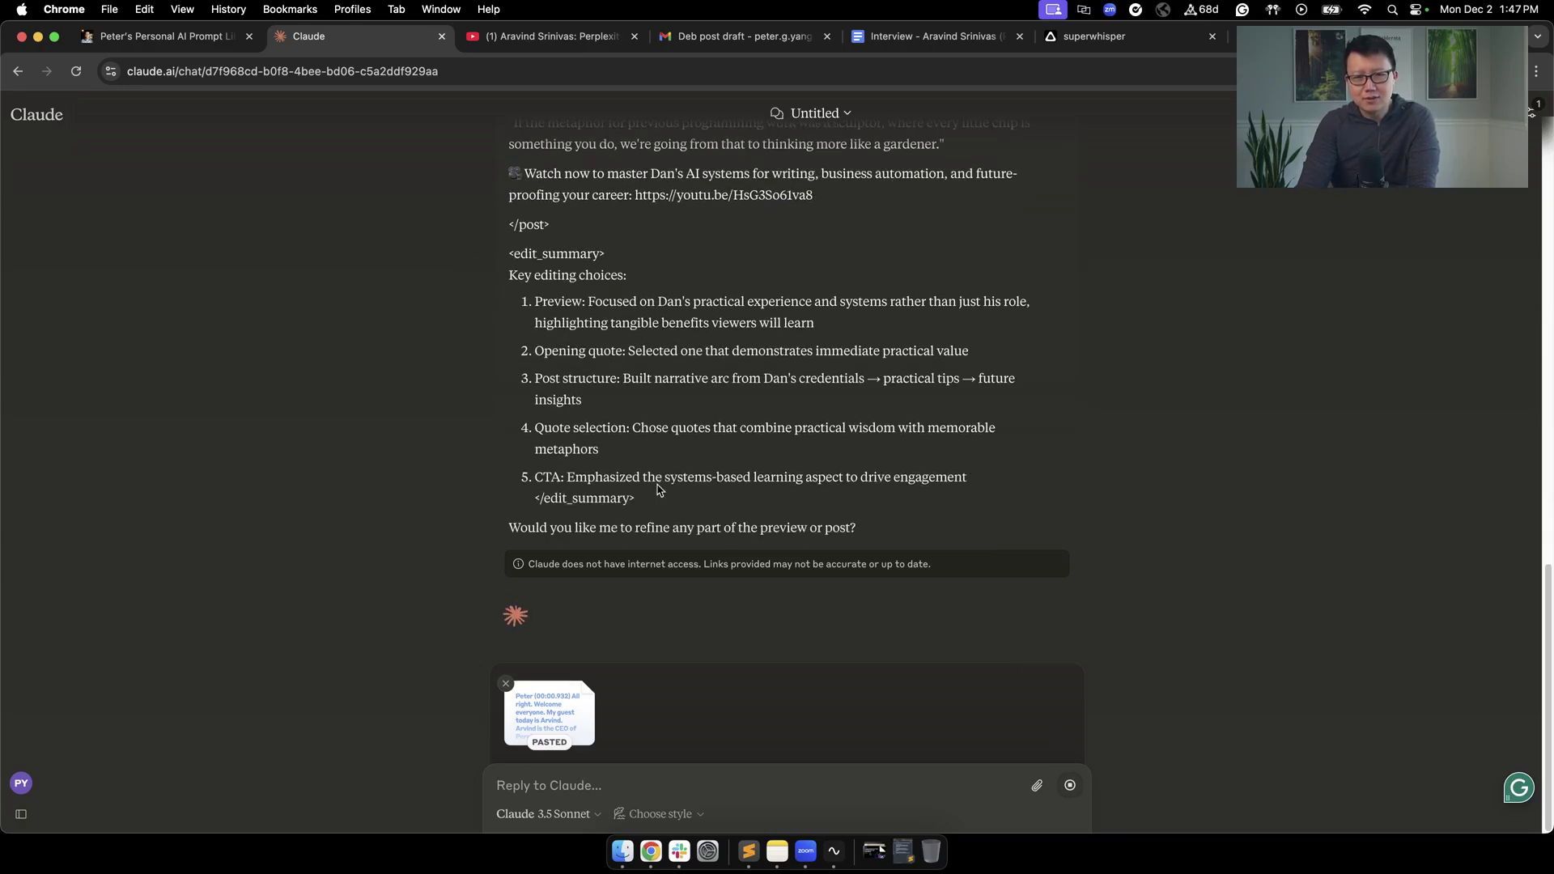
key(Return)
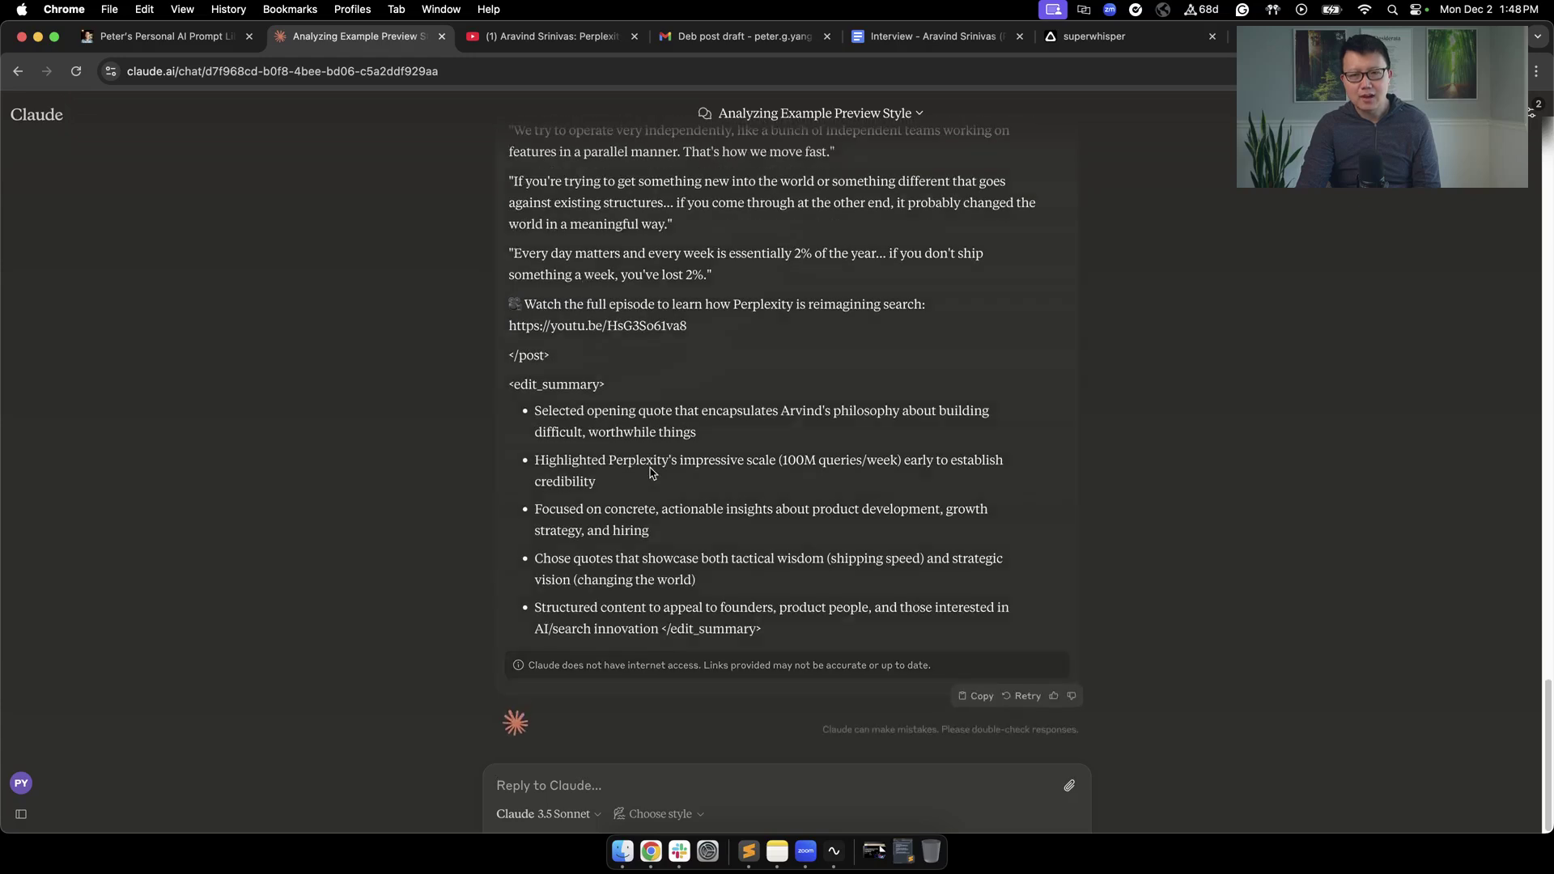
Read through the post's opening quote and introductory sentence
scroll(647, 453, up, 5)
scroll(634, 417, up, 1)
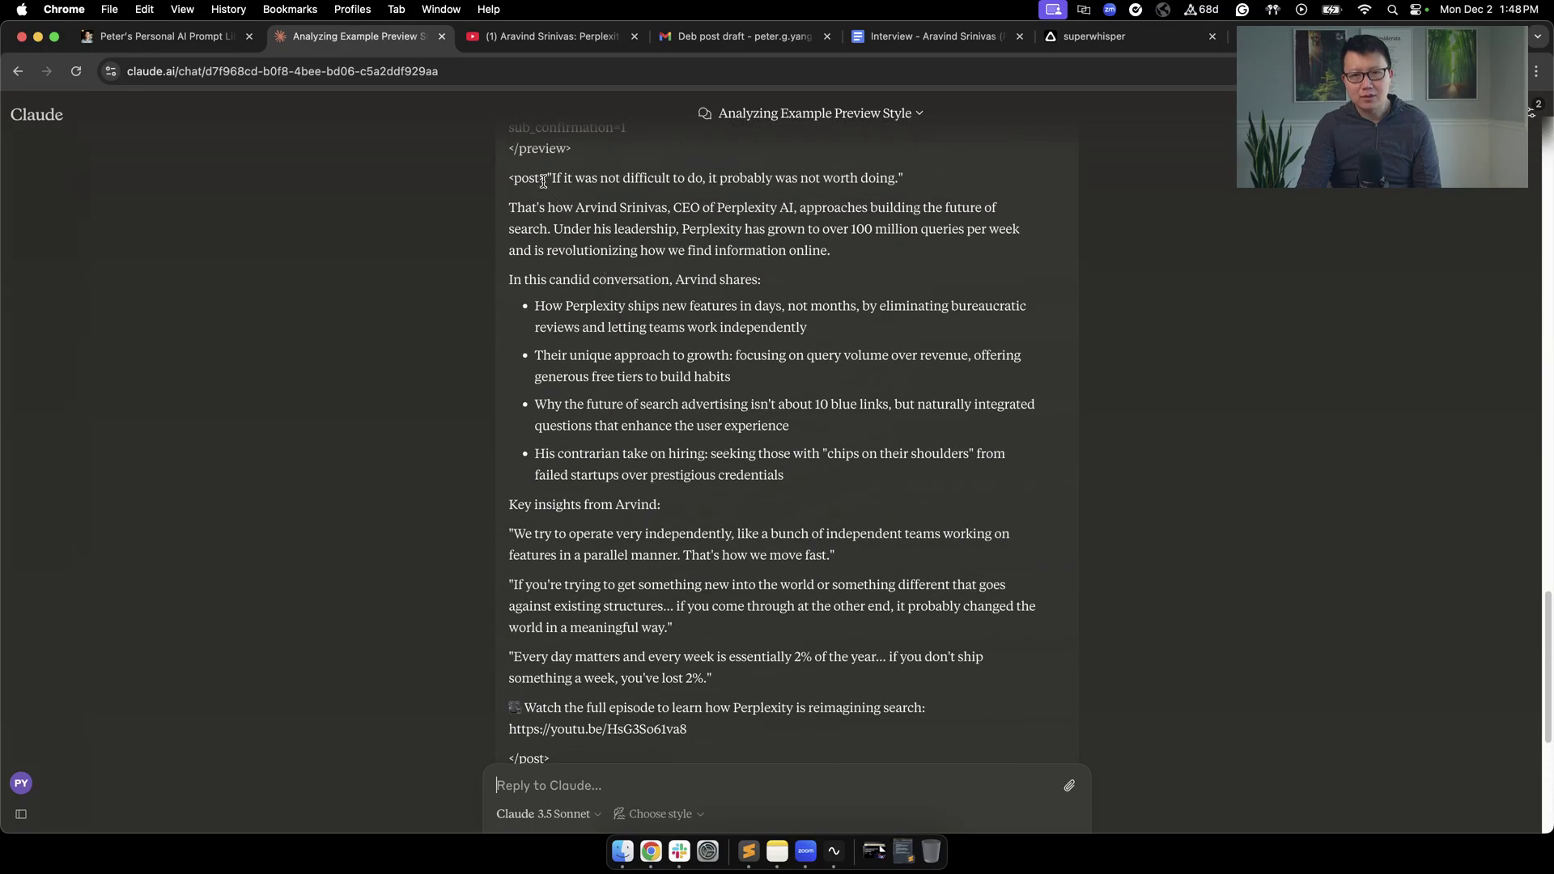
drag(543, 180, 929, 185)
drag(516, 210, 790, 209)
click(744, 280)
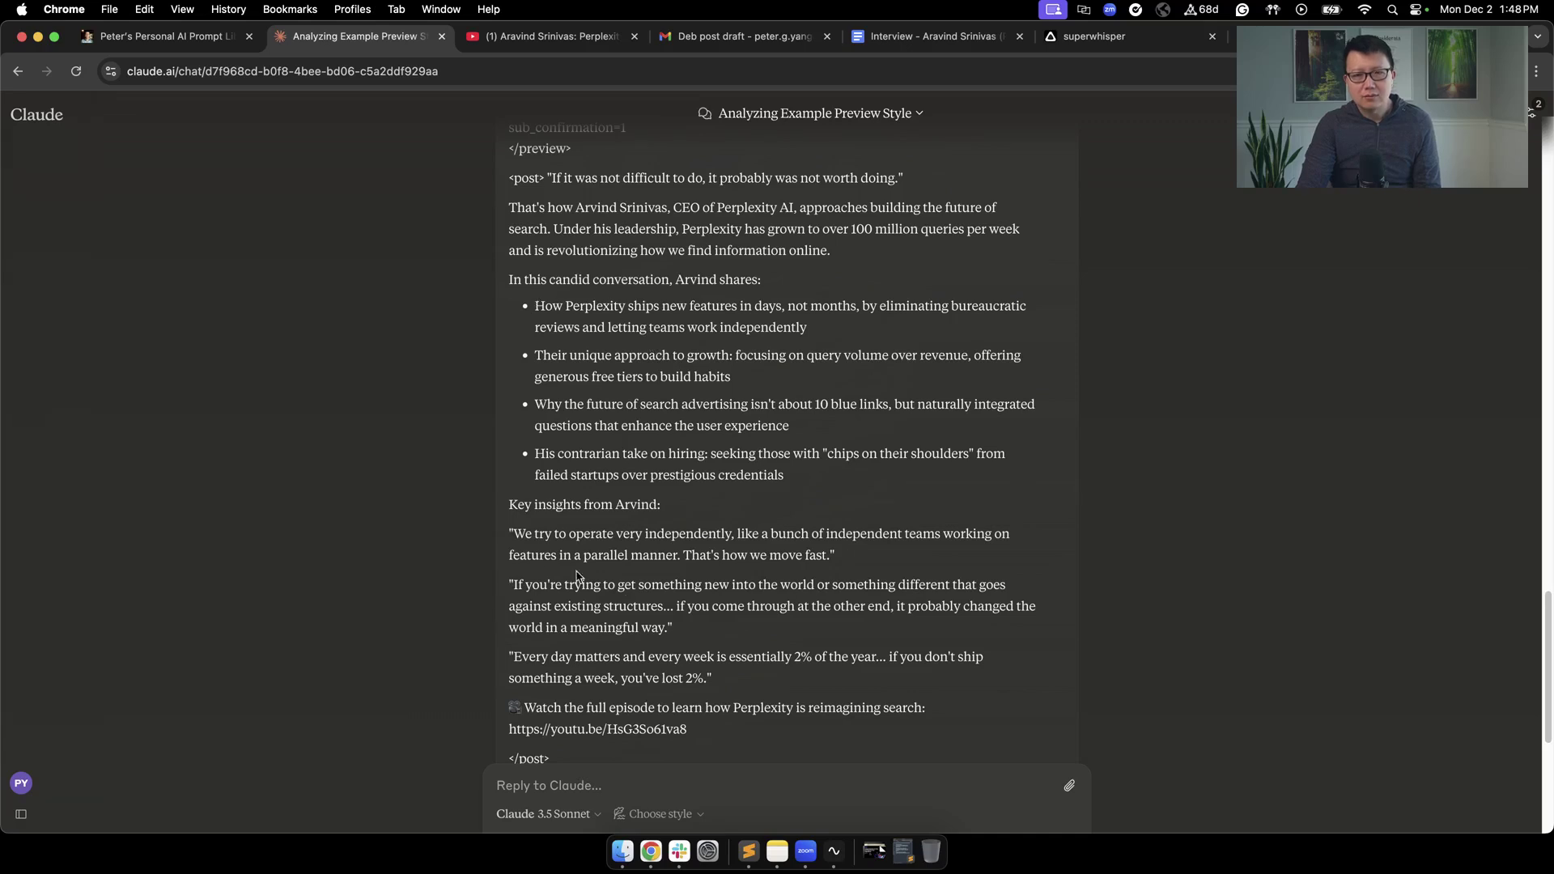
scroll(569, 584, down, 3)
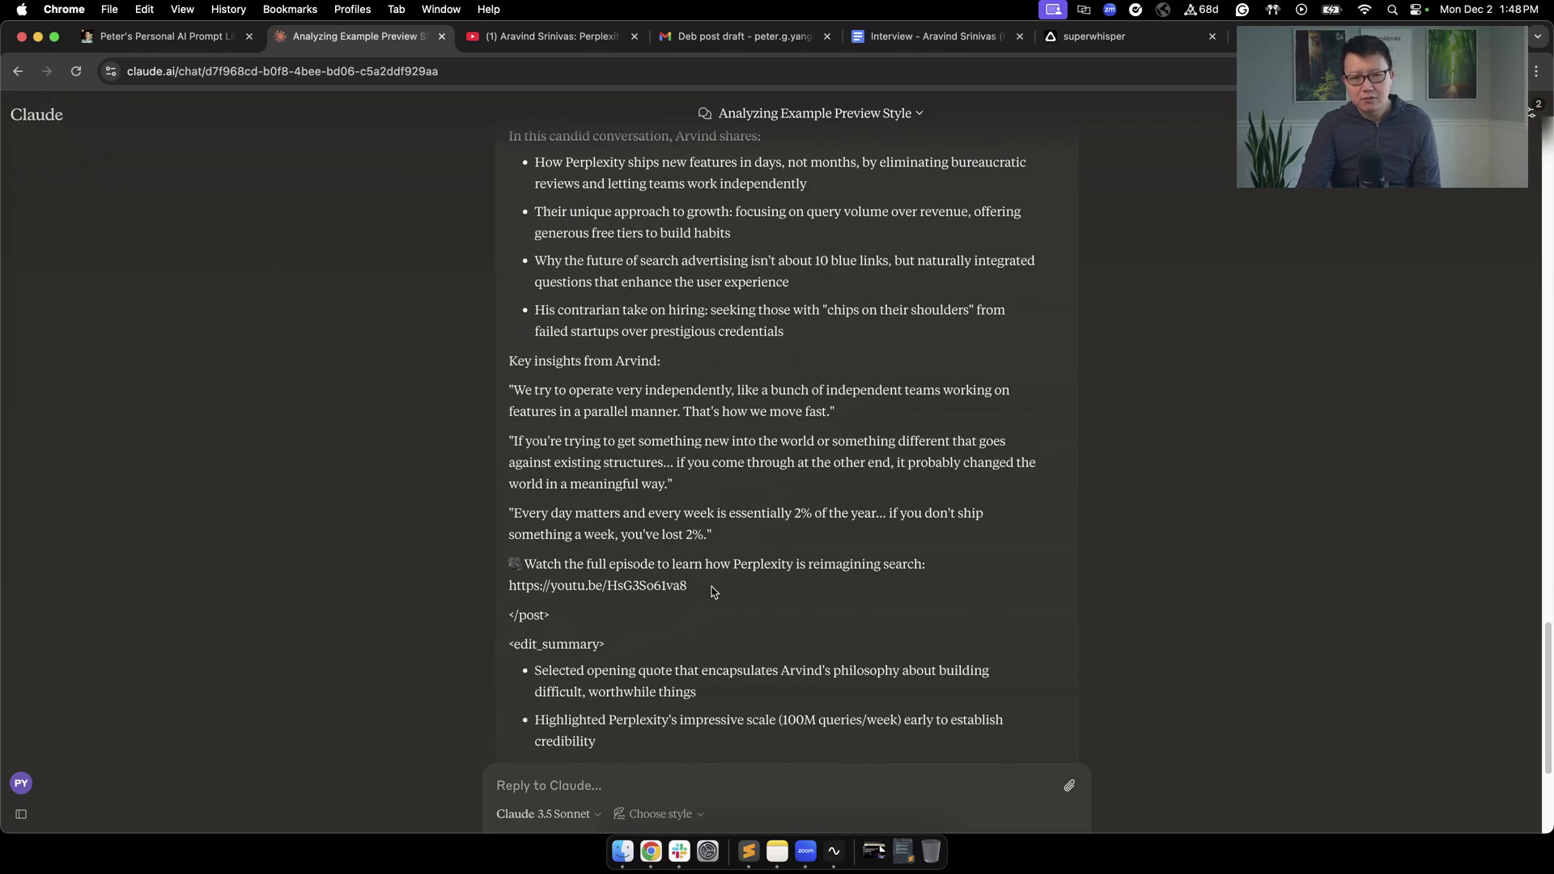
Check the episode's YouTube link and the full post, then return to the Notion prompt library
drag(712, 592, 508, 585)
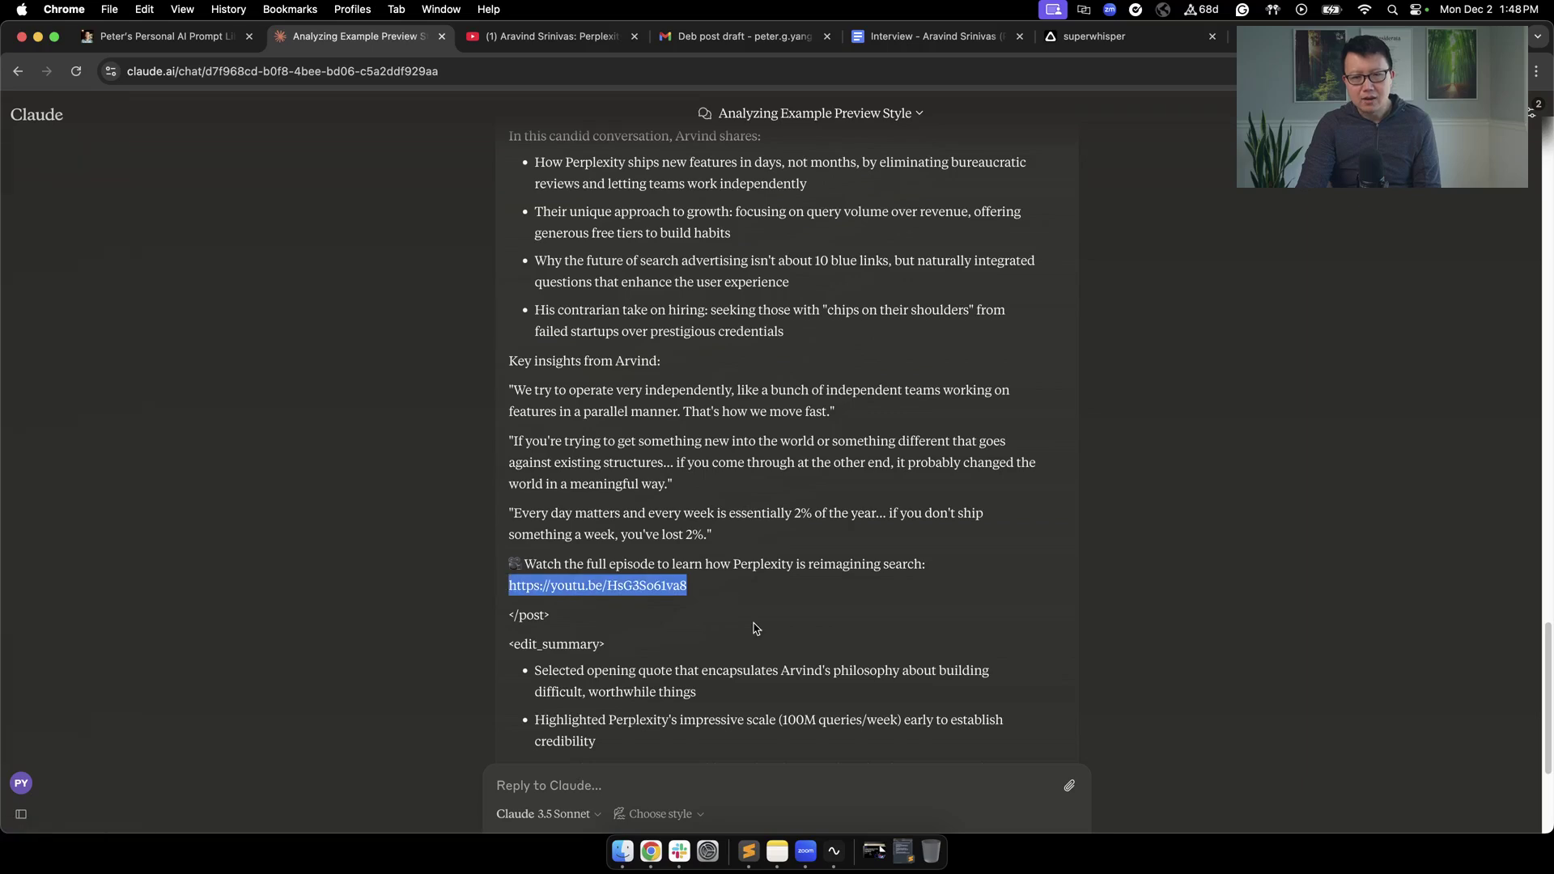
click(697, 595)
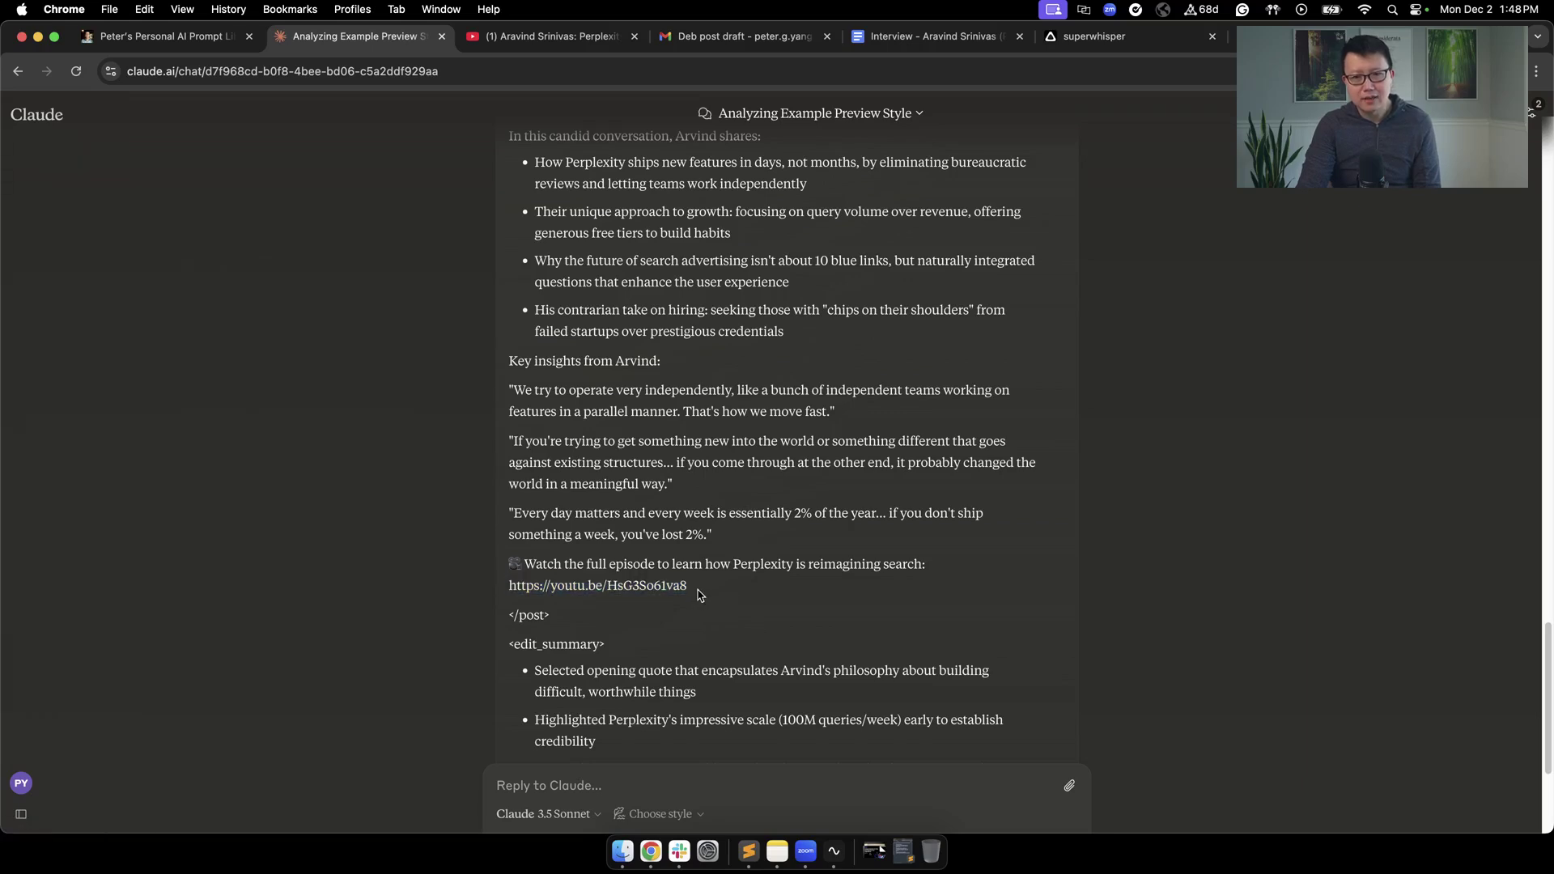
scroll(603, 429, up, 3)
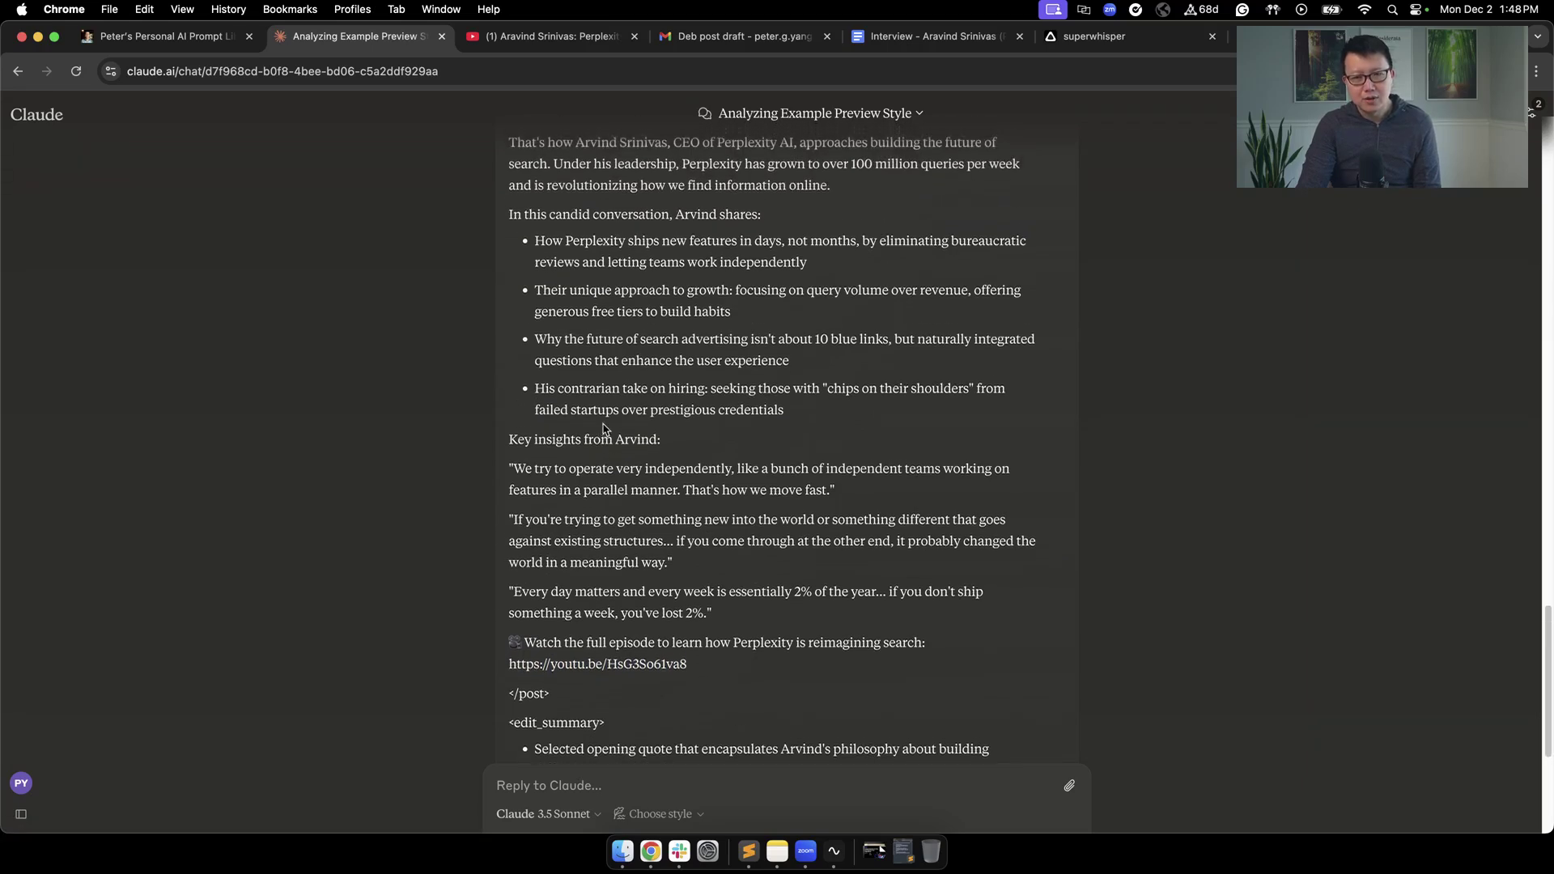
drag(504, 144, 714, 698)
click(714, 699)
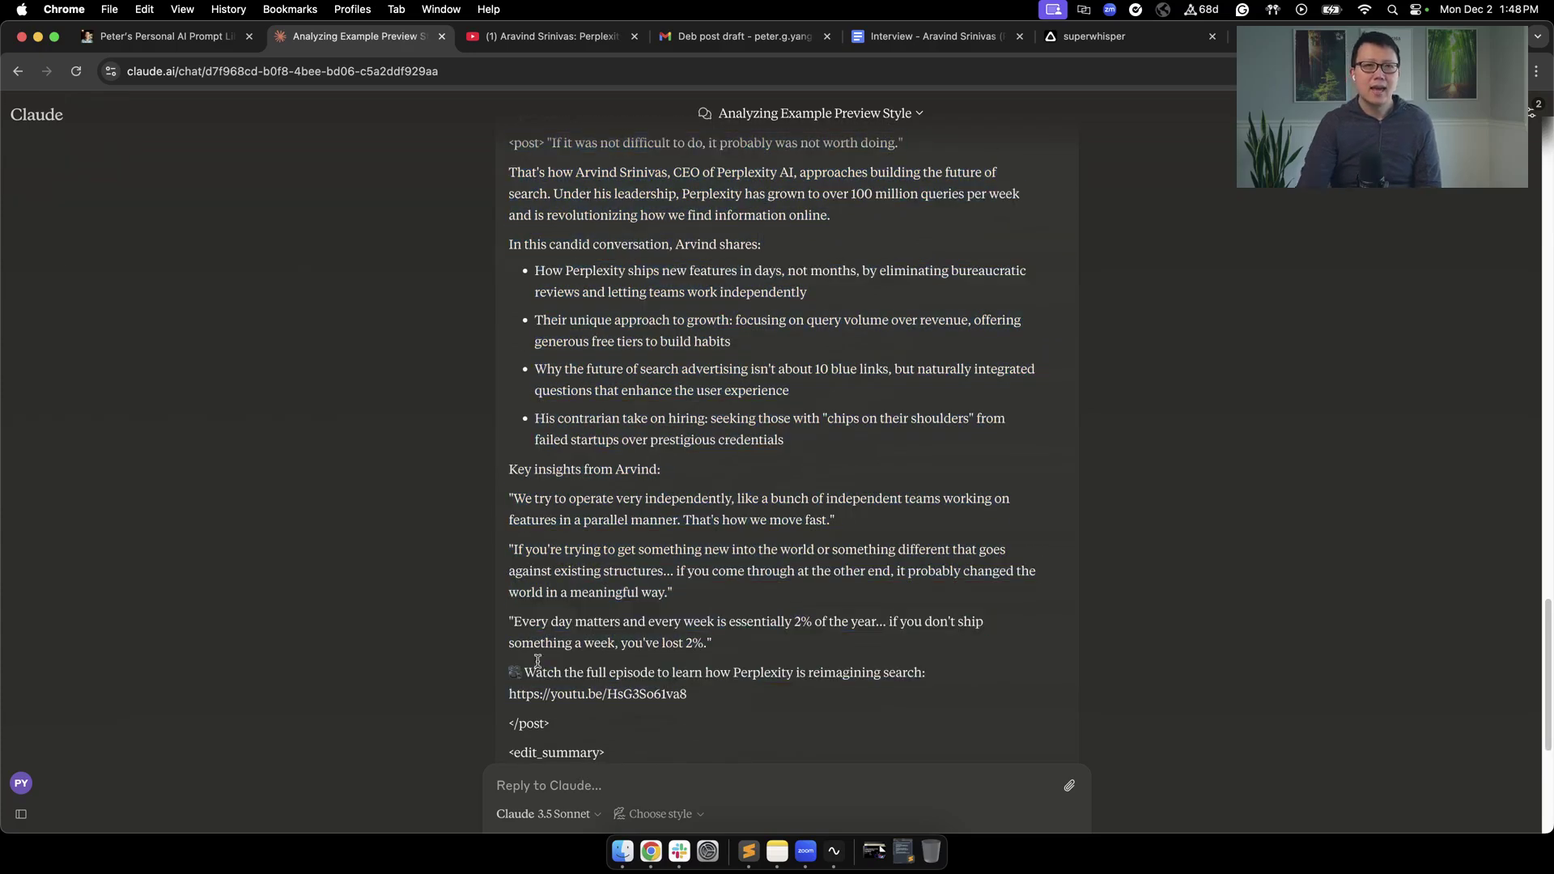
mouse_move(8, 486)
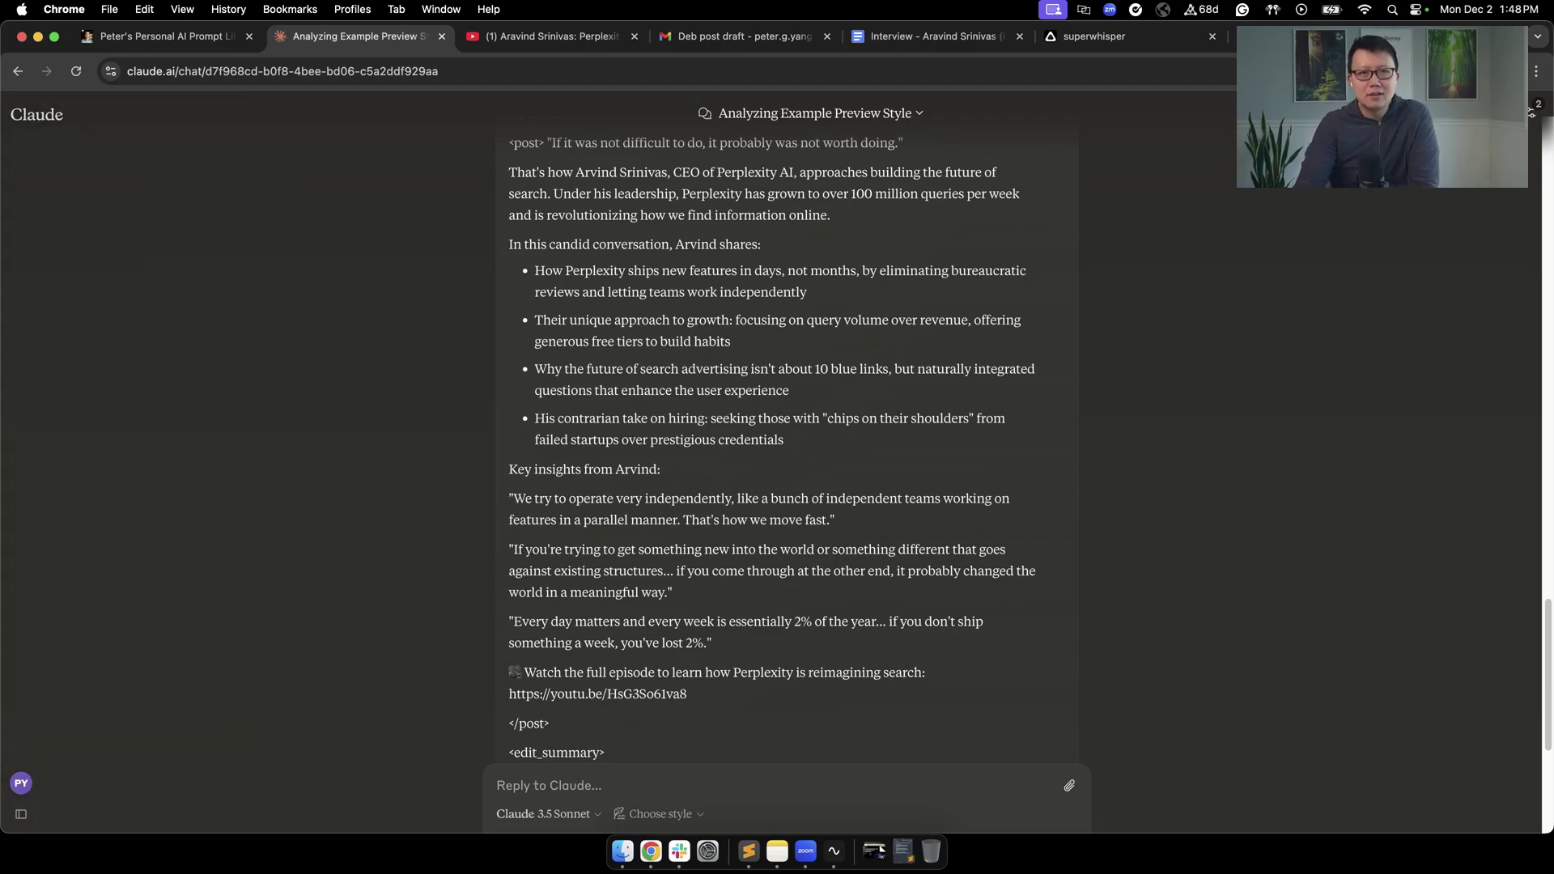
click(162, 36)
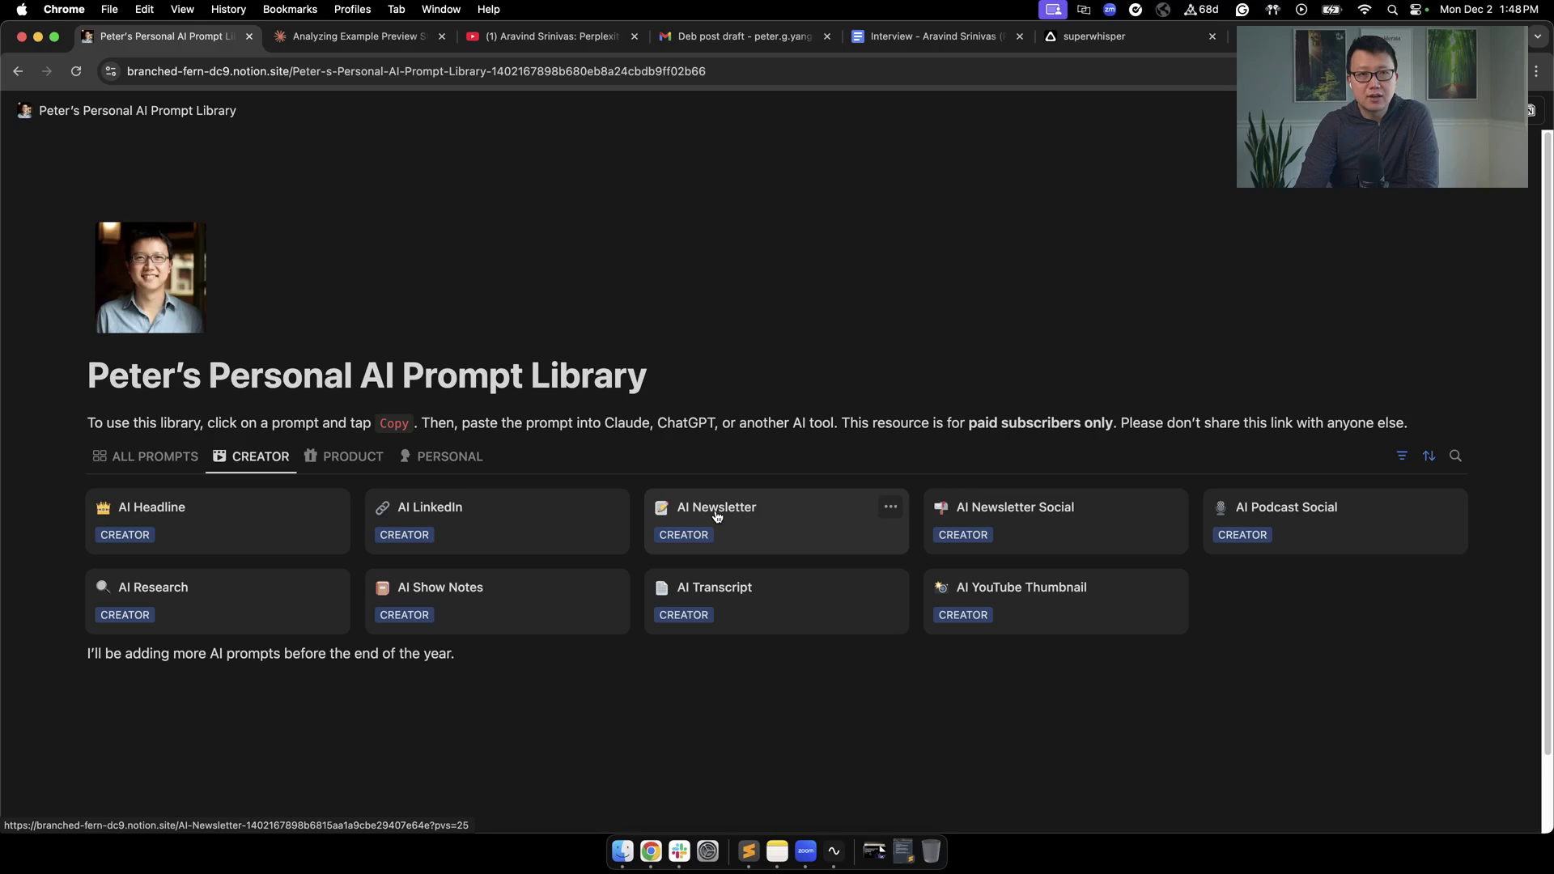
Open the AI Newsletter prompt, glance at the superwhisper and guest post email tabs, and copy the prompt
click(717, 517)
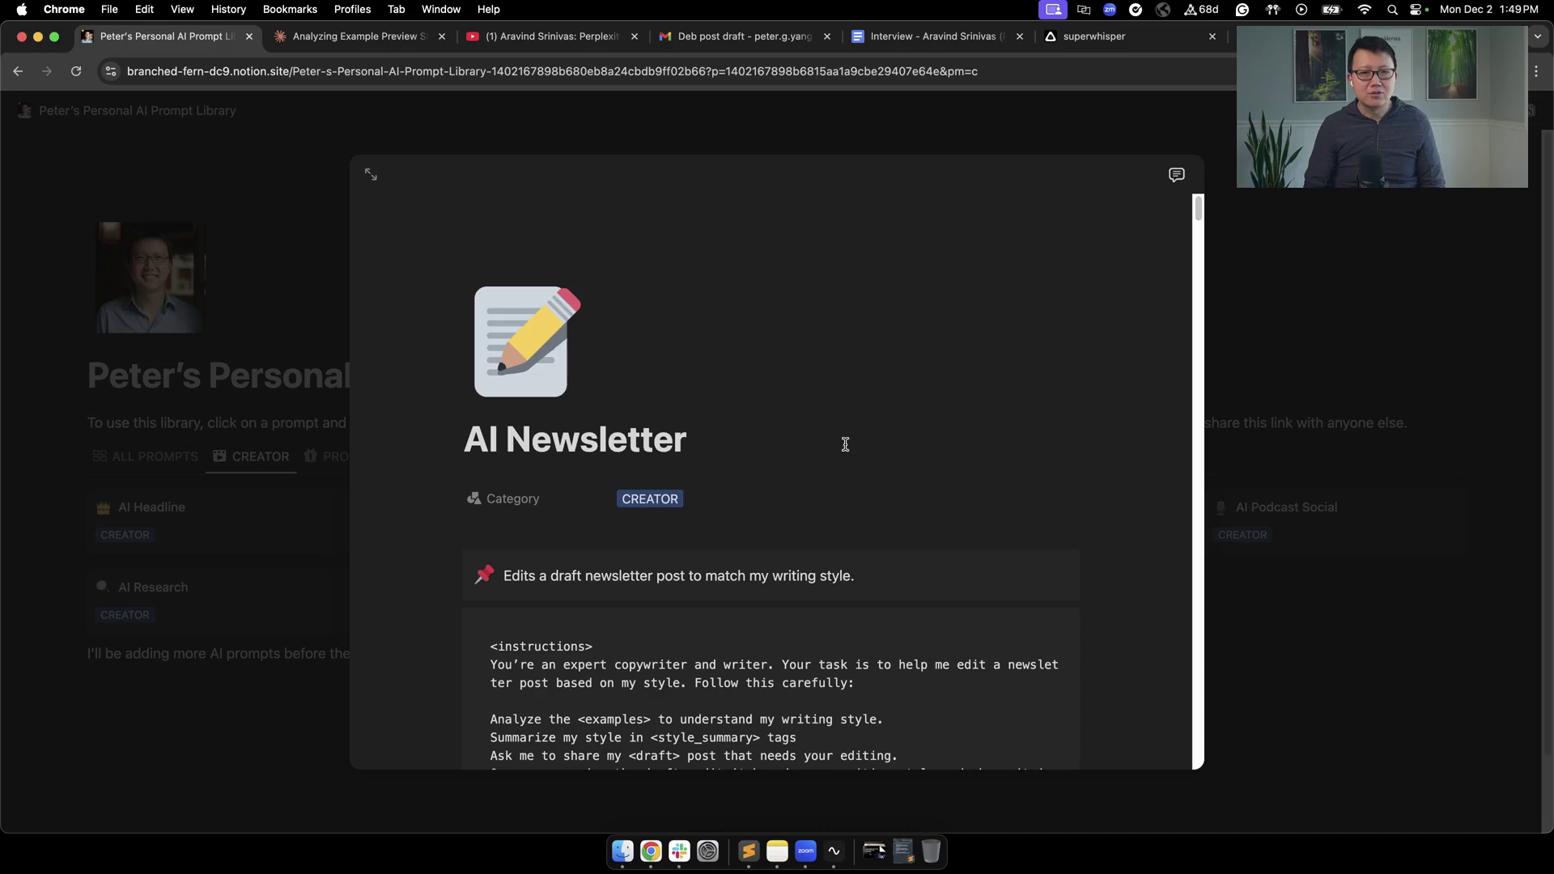
click(1093, 36)
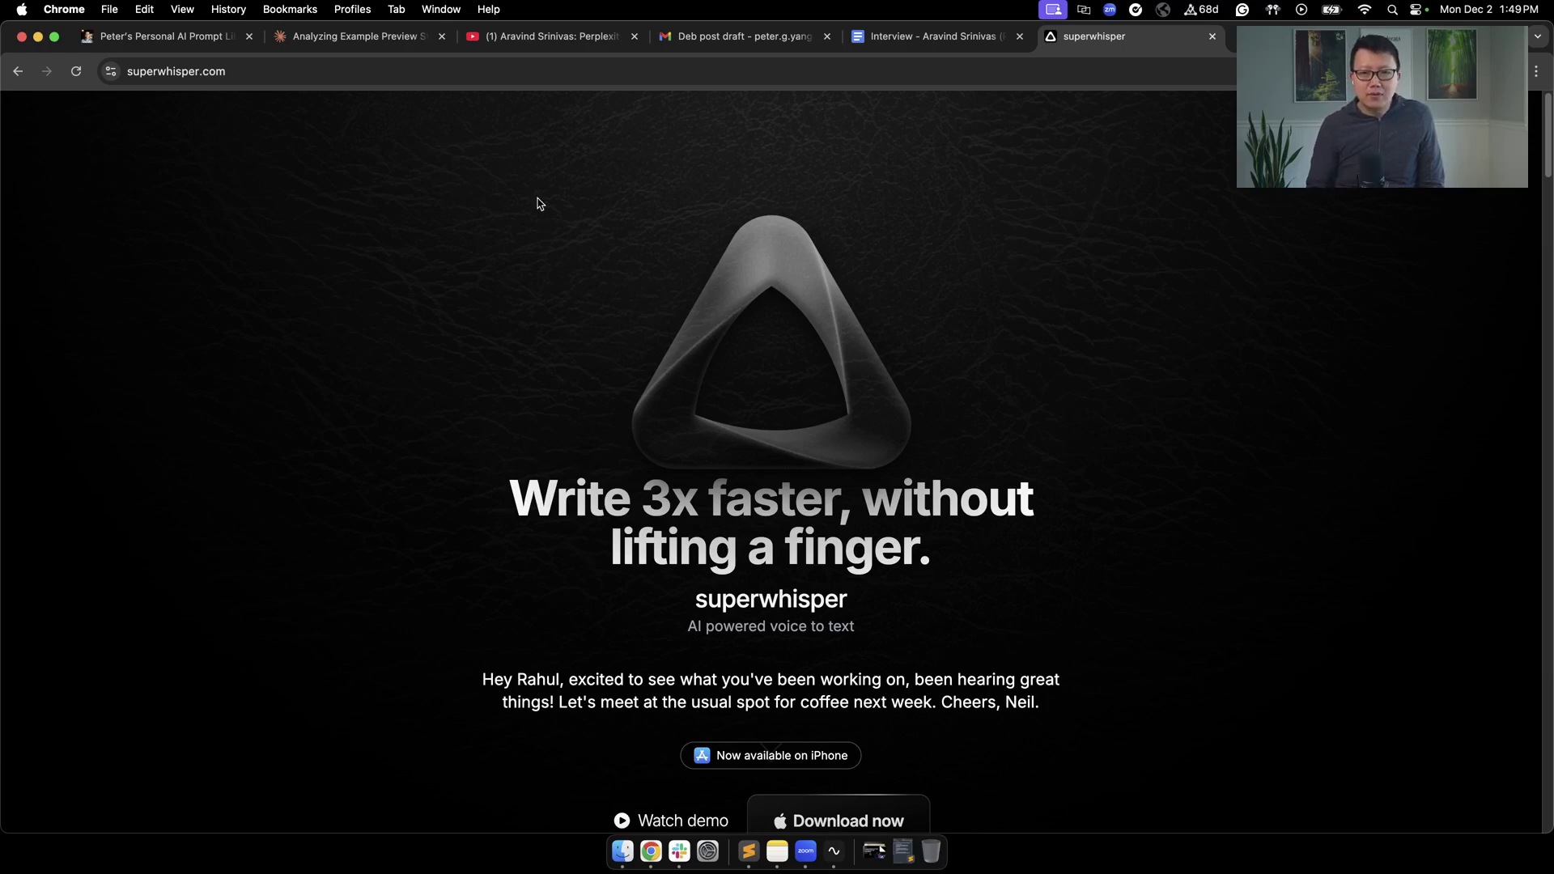
click(684, 42)
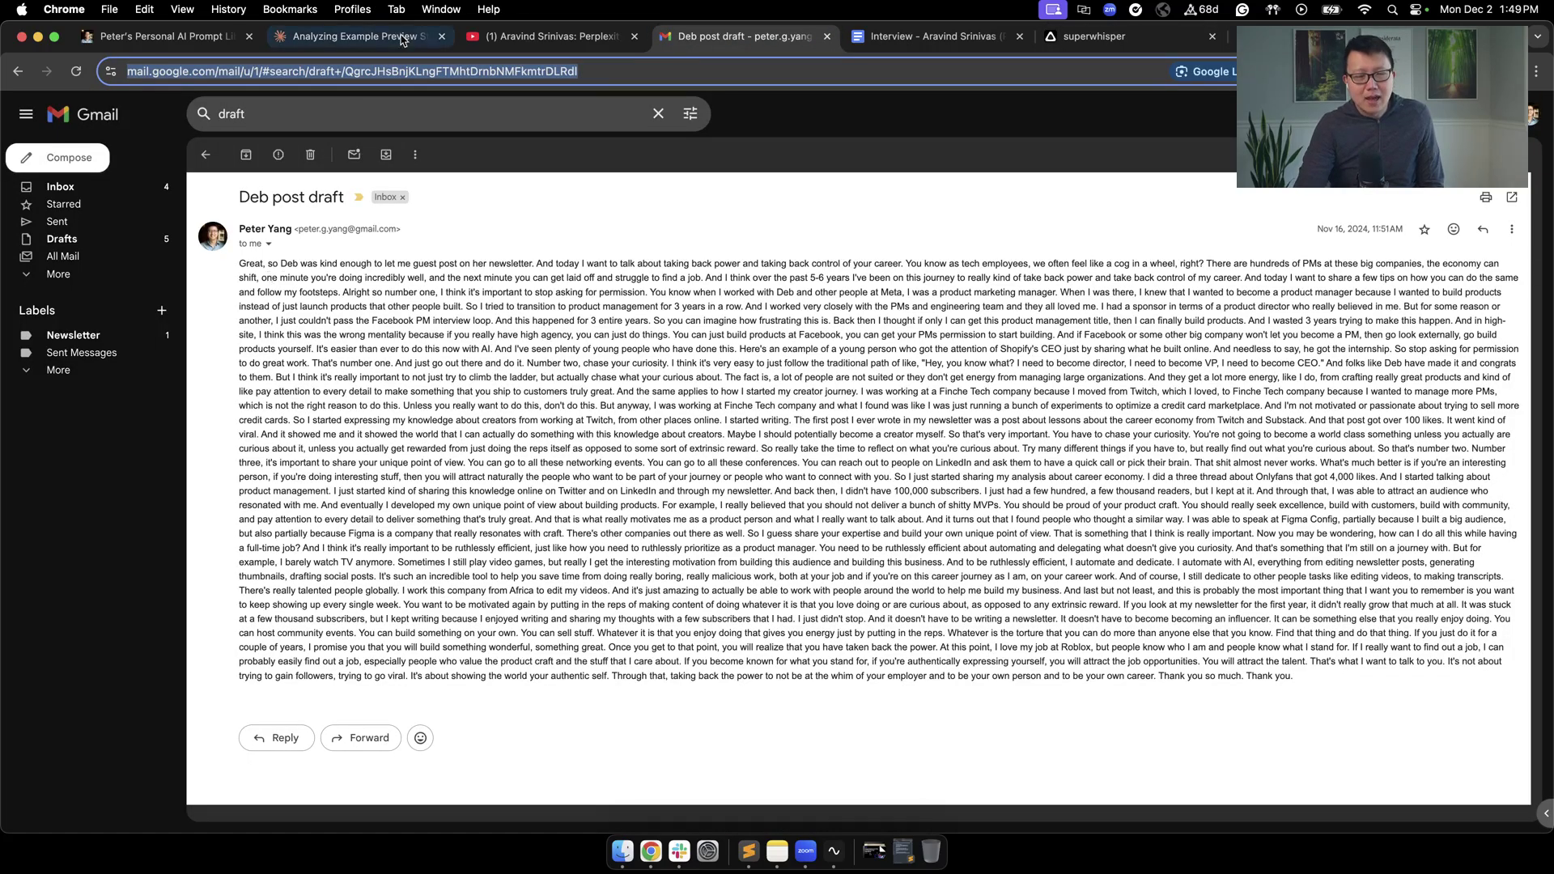
click(217, 46)
click(1038, 637)
Send the AI Newsletter prompt in the new Claude chat and review its writing-style summary
click(331, 36)
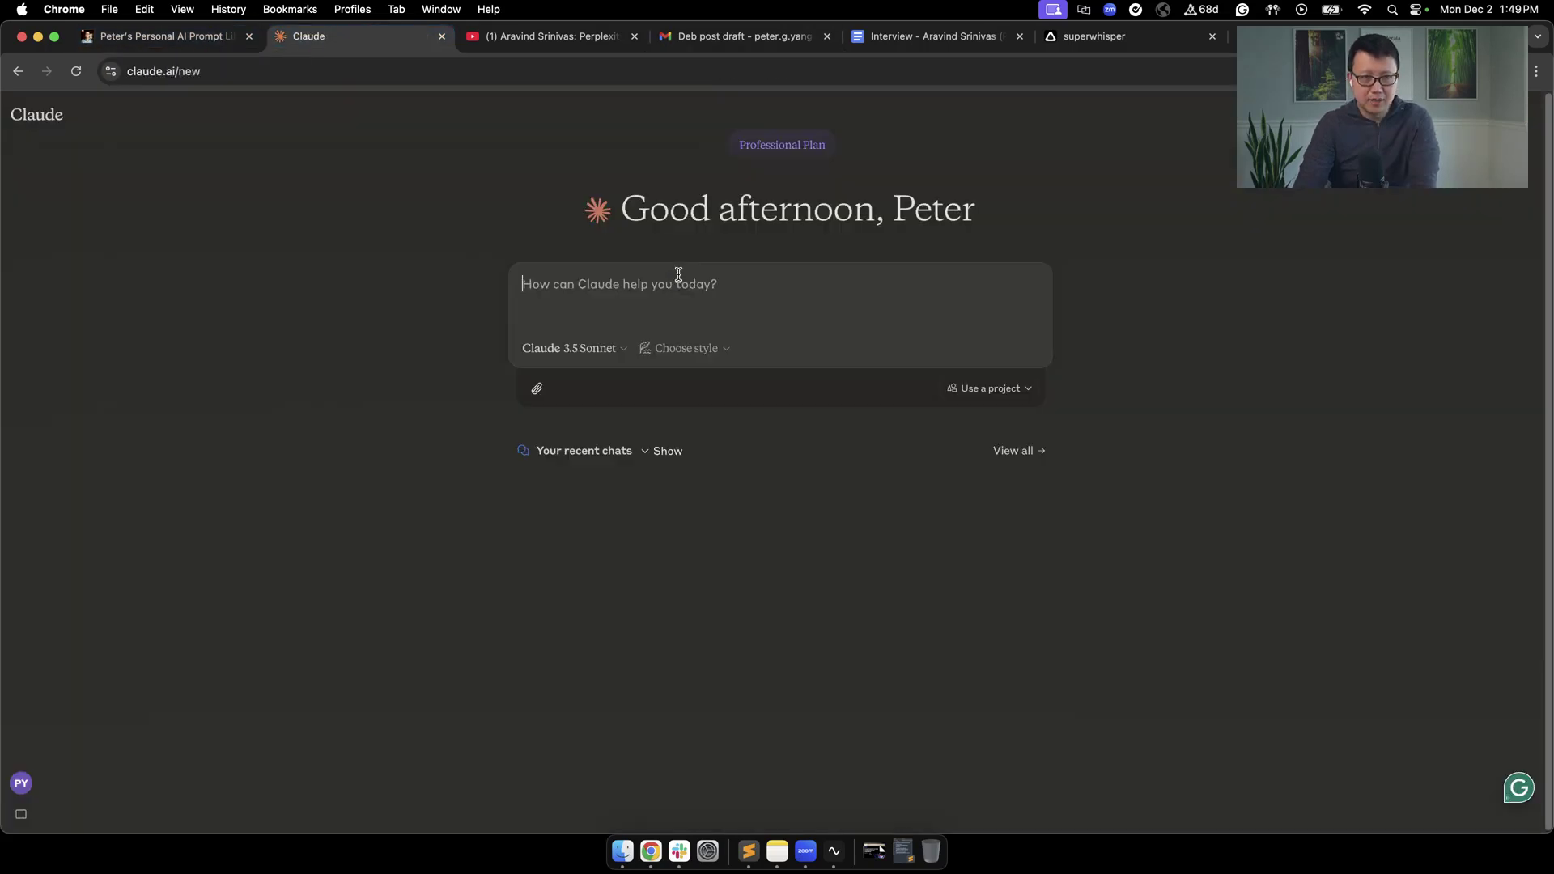
key(super+v)
key(Return)
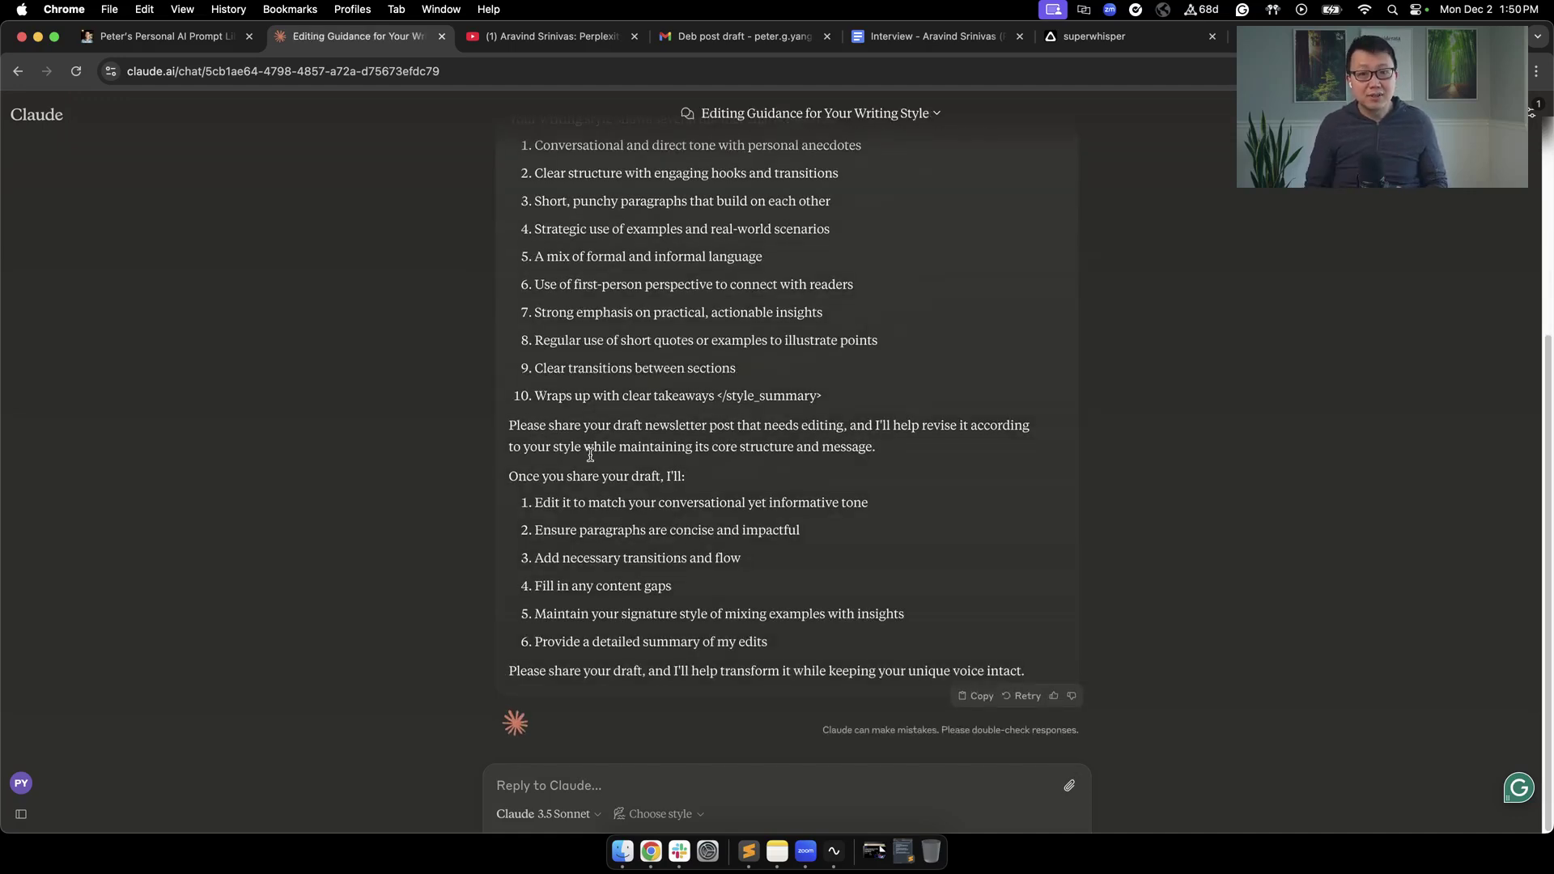
scroll(600, 389, up, 3)
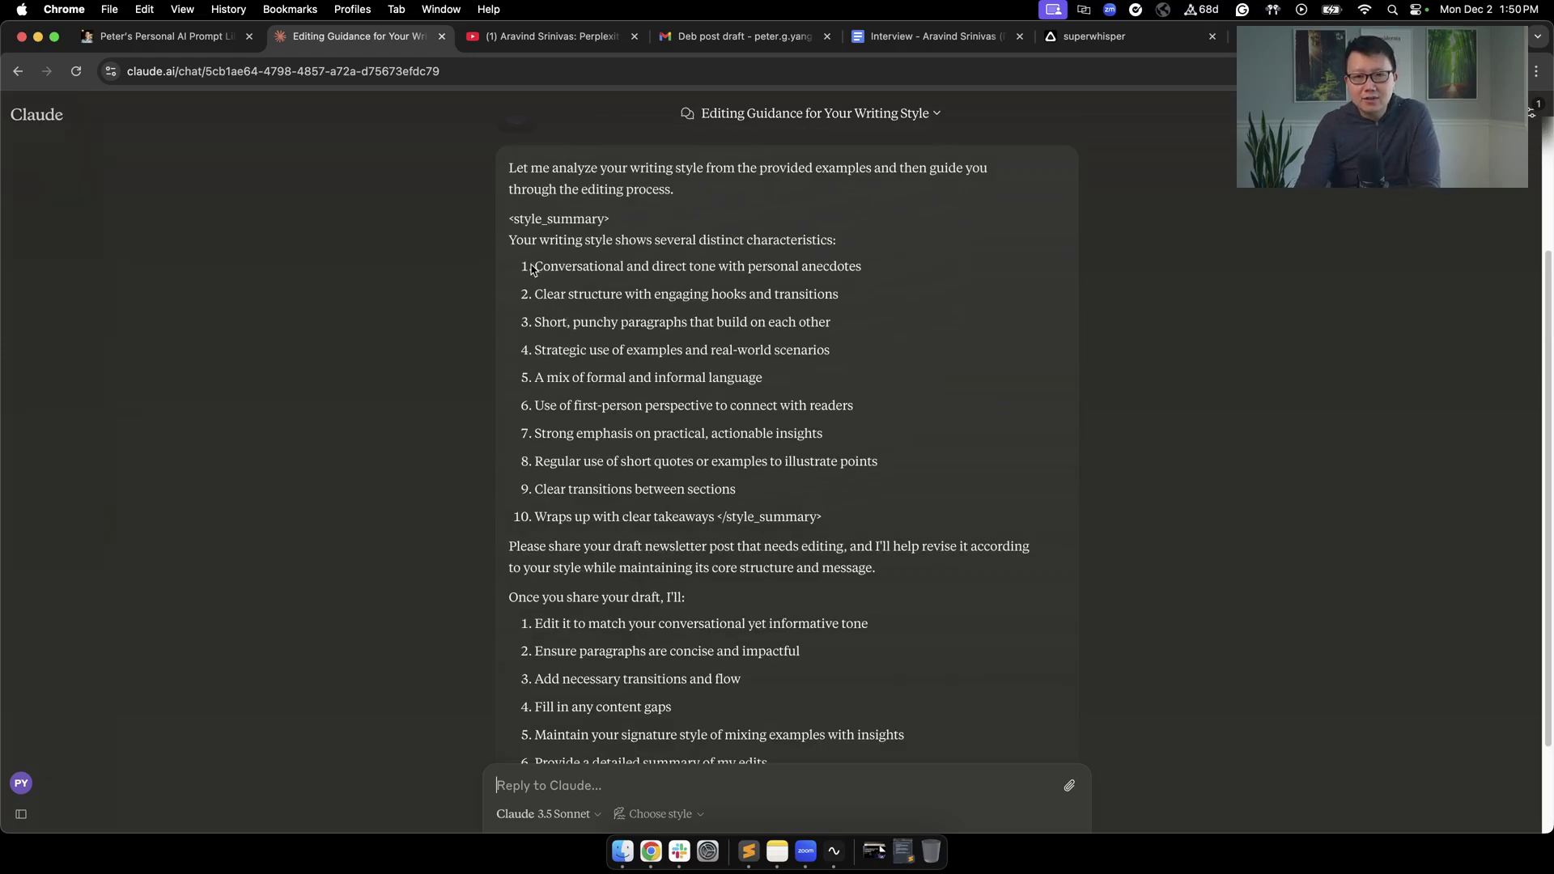
scroll(575, 648, down, 3)
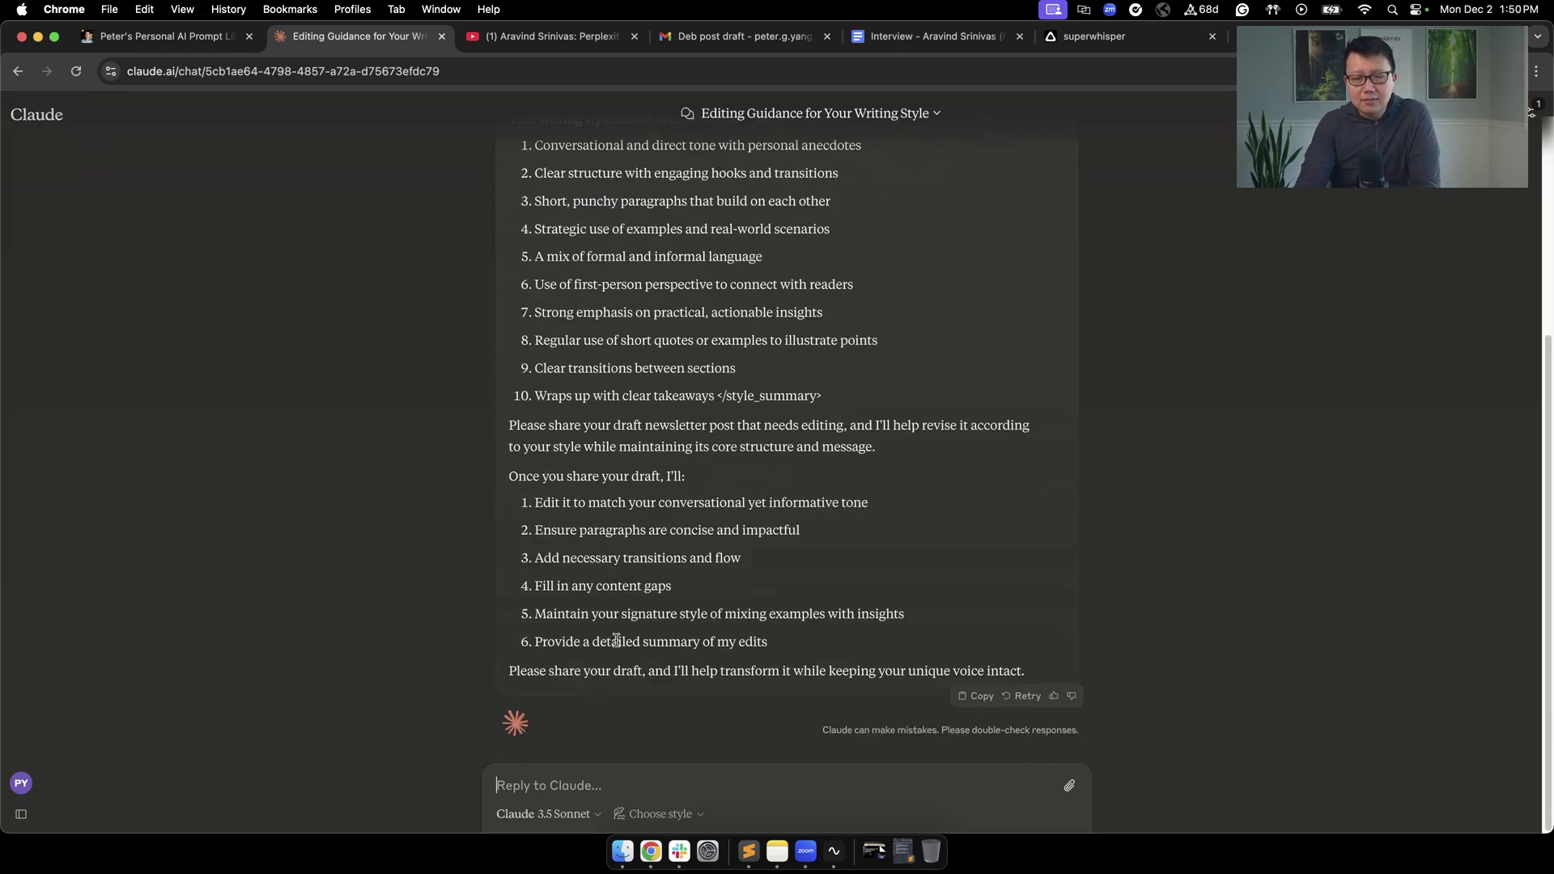
Select the guest post draft email body in Gmail and bring it back to Claude
click(719, 36)
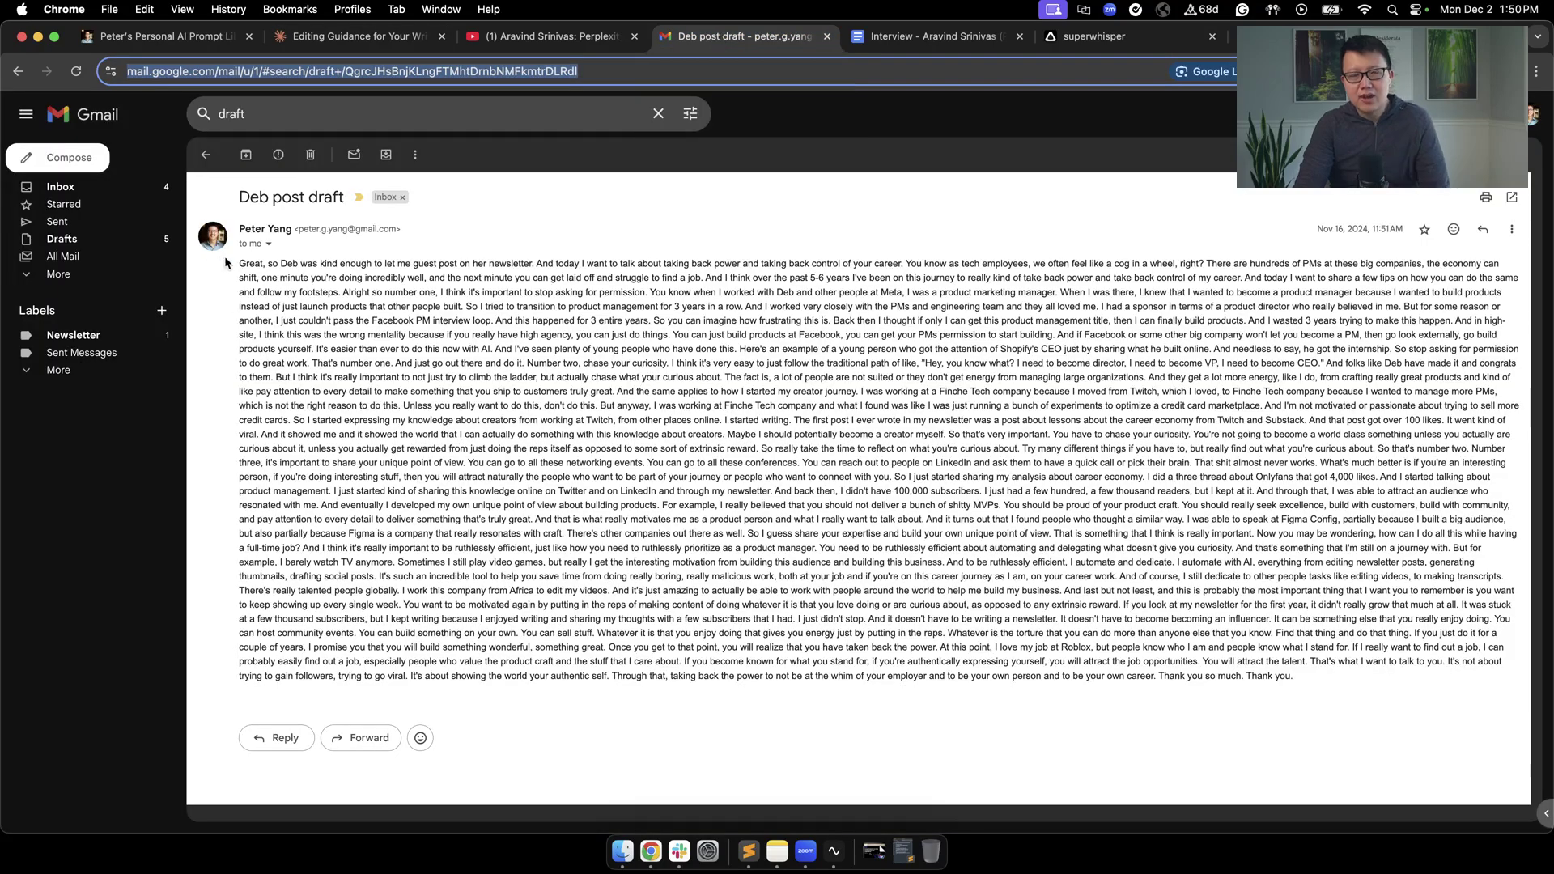
drag(229, 258, 431, 310)
click(1015, 449)
drag(1322, 692, 240, 261)
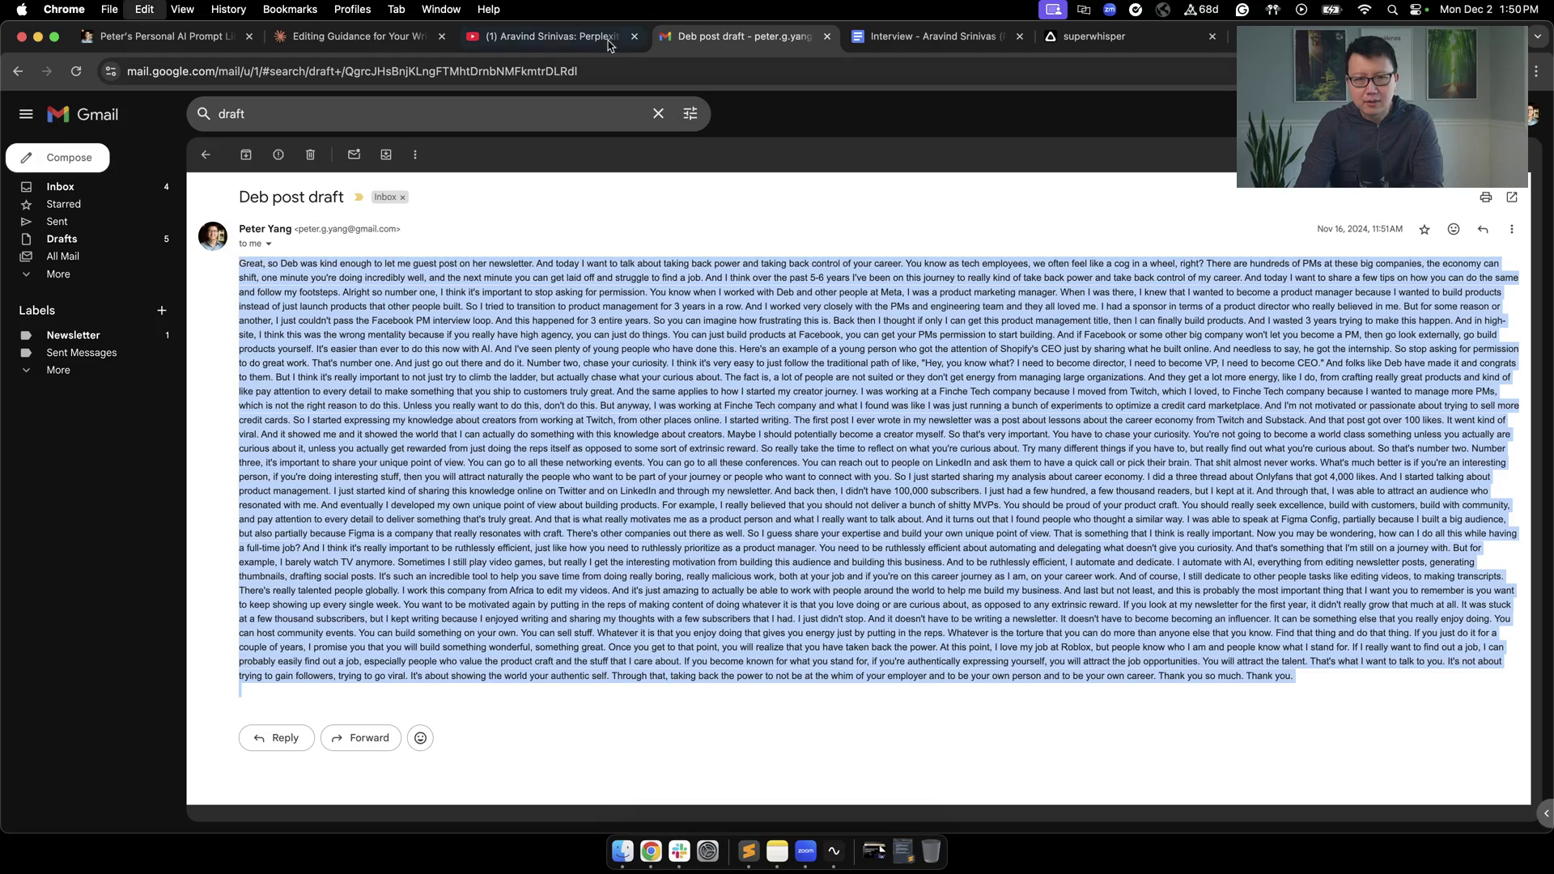
click(365, 36)
Send the guest post draft and review the 'Taking Back Control of Your Career' rewrite, then return to Gmail
key(super+v)
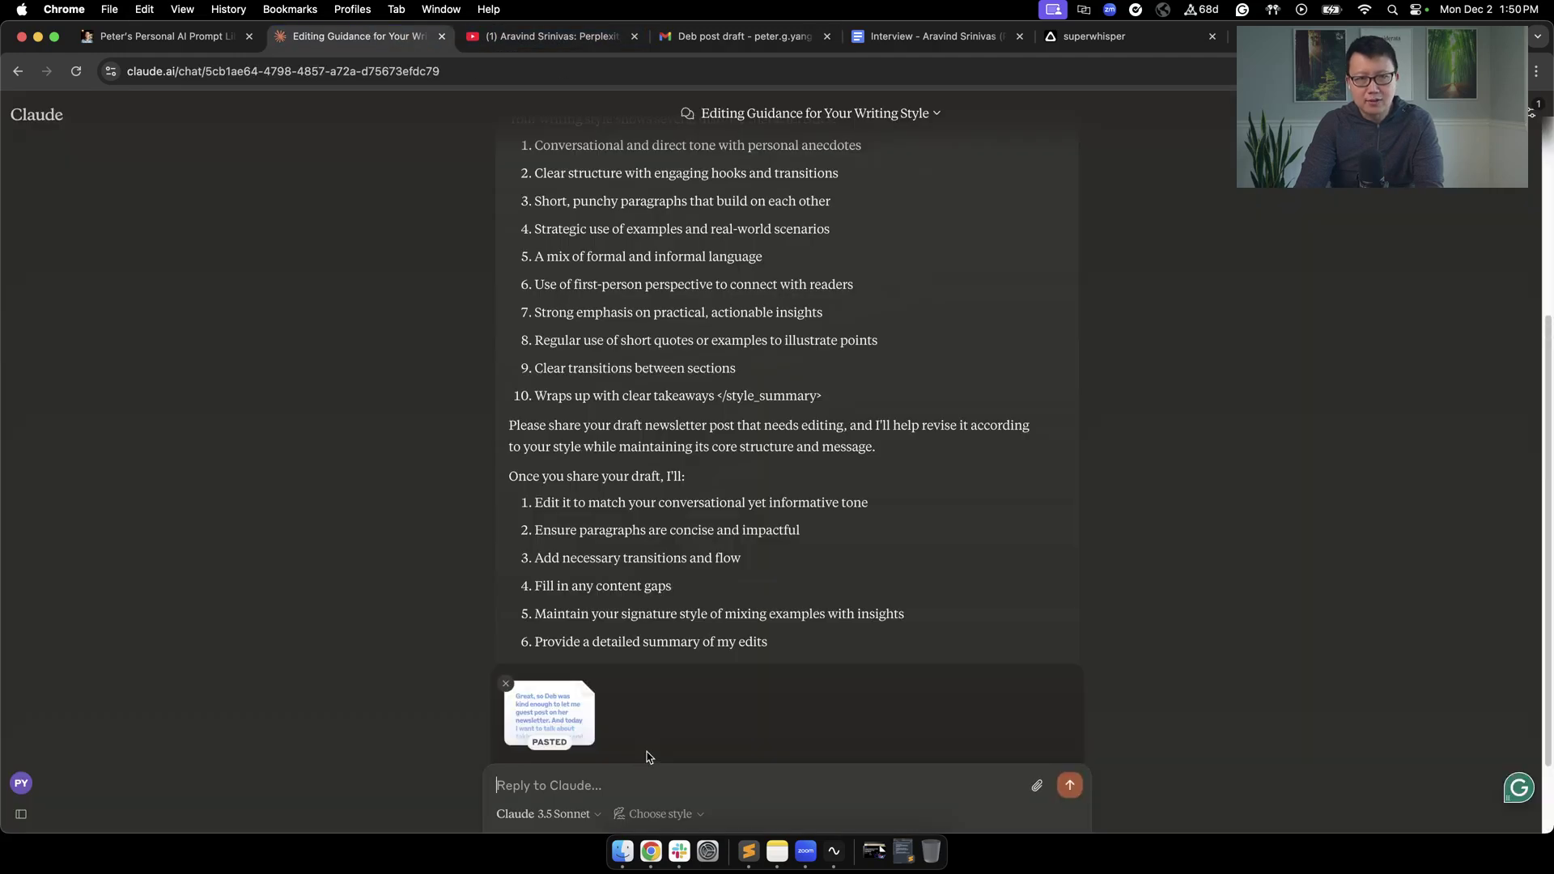
key(Return)
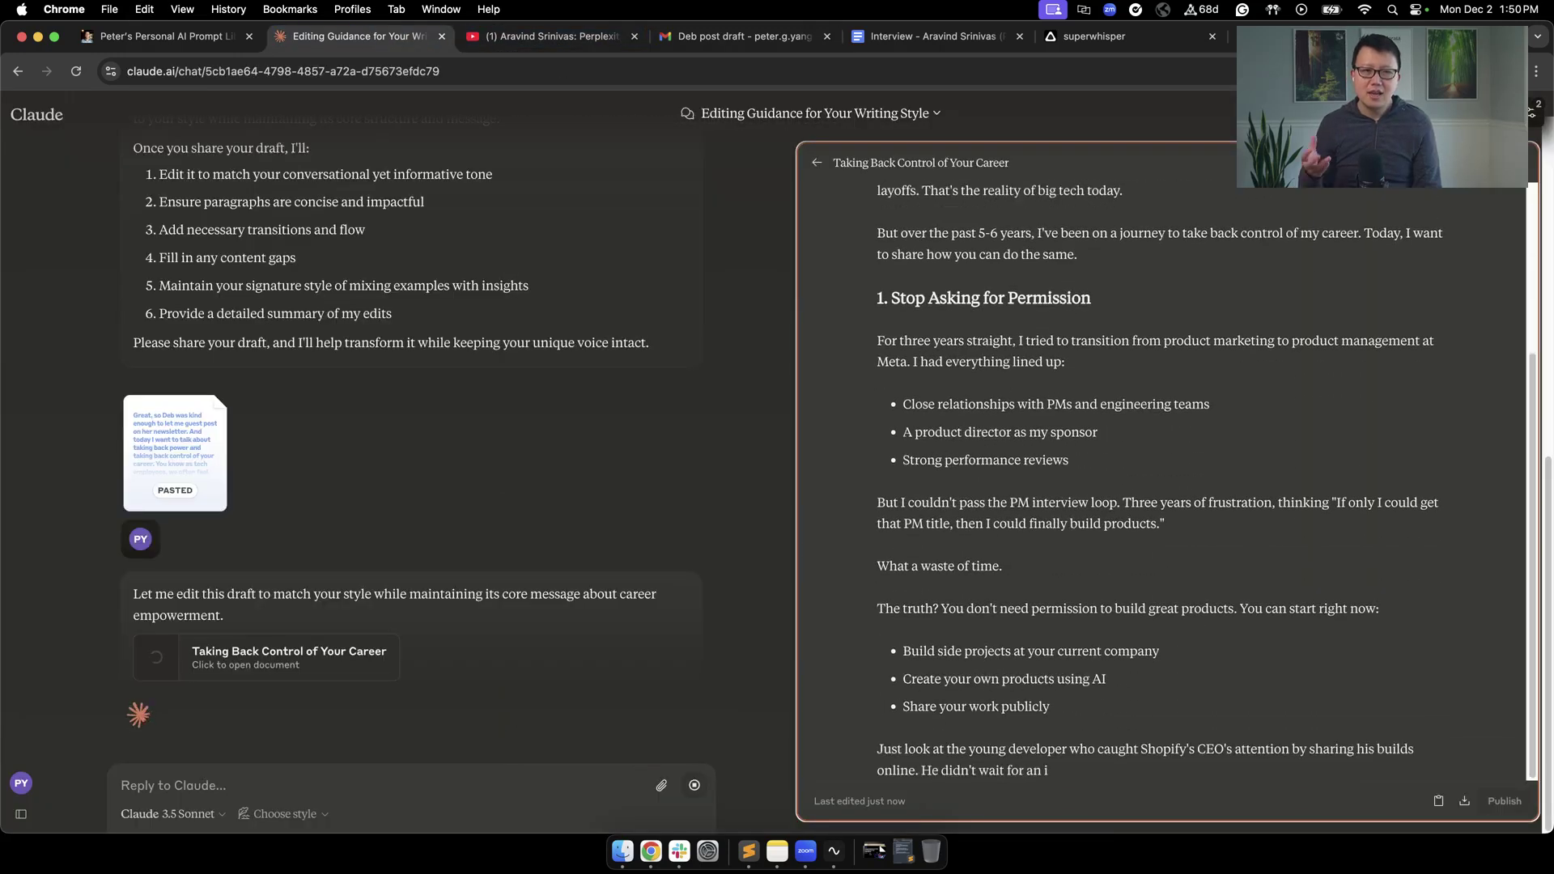
scroll(1006, 440, up, 3)
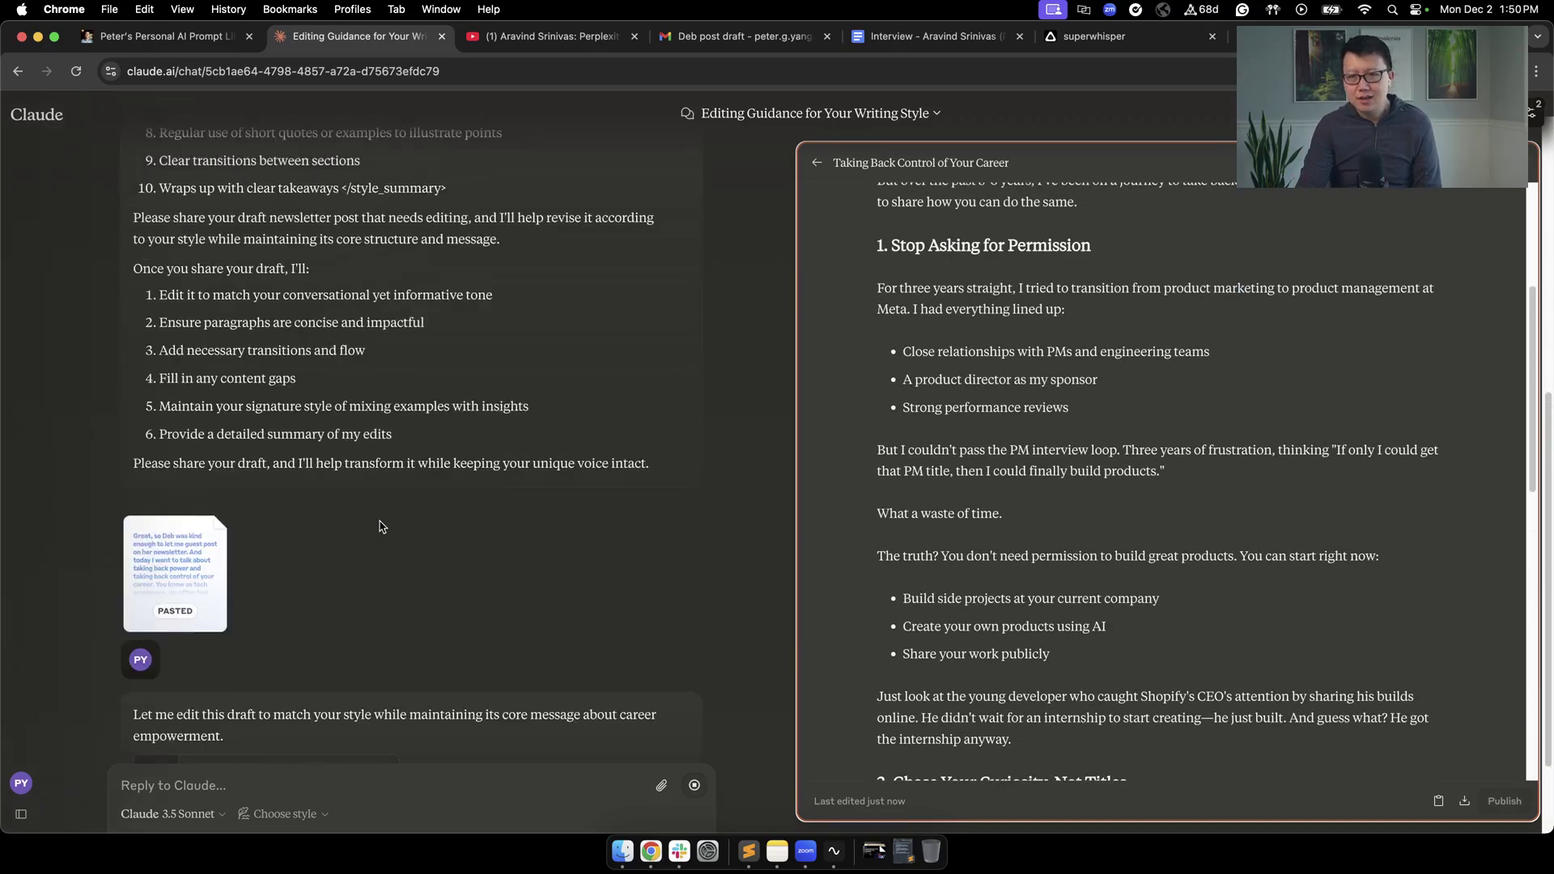
scroll(1144, 638, down, 2)
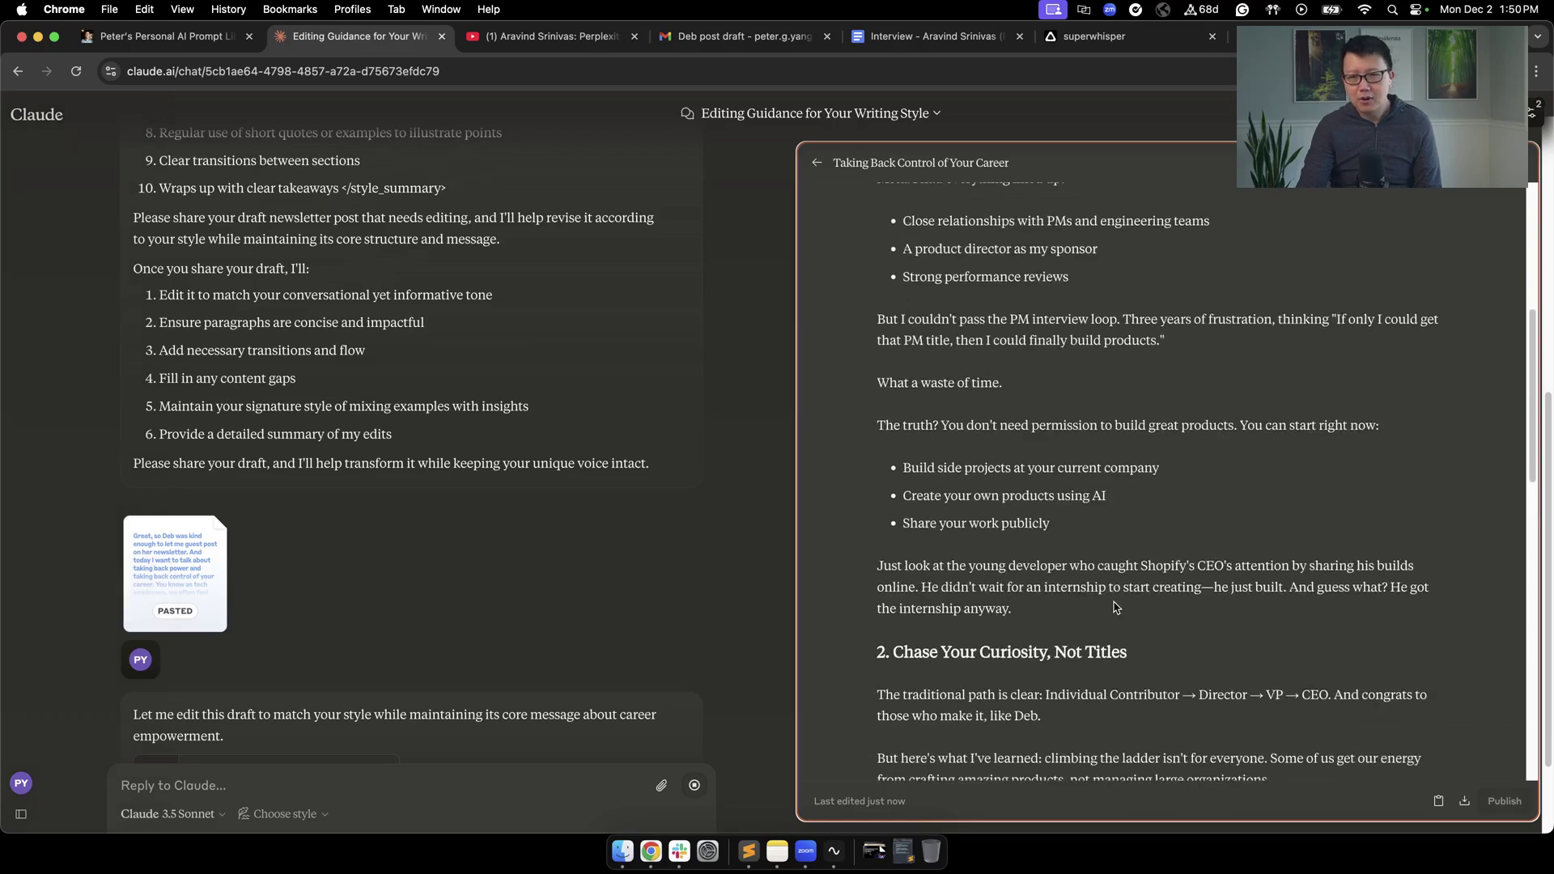
scroll(1100, 580, down, 5)
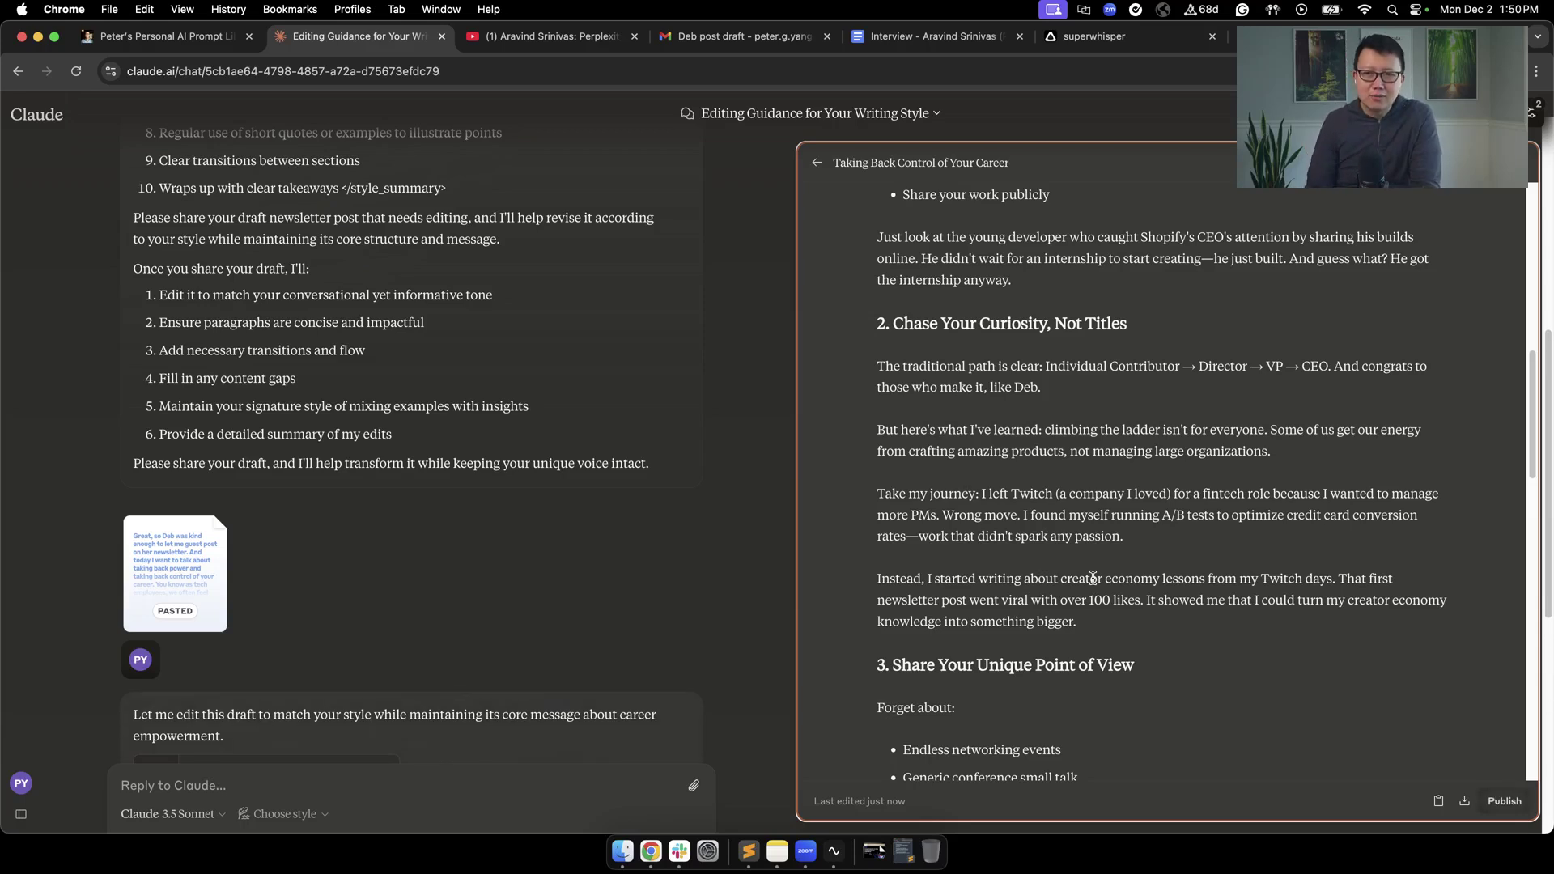
scroll(1069, 578, down, 7)
scroll(1121, 666, down, 4)
scroll(1093, 631, up, 15)
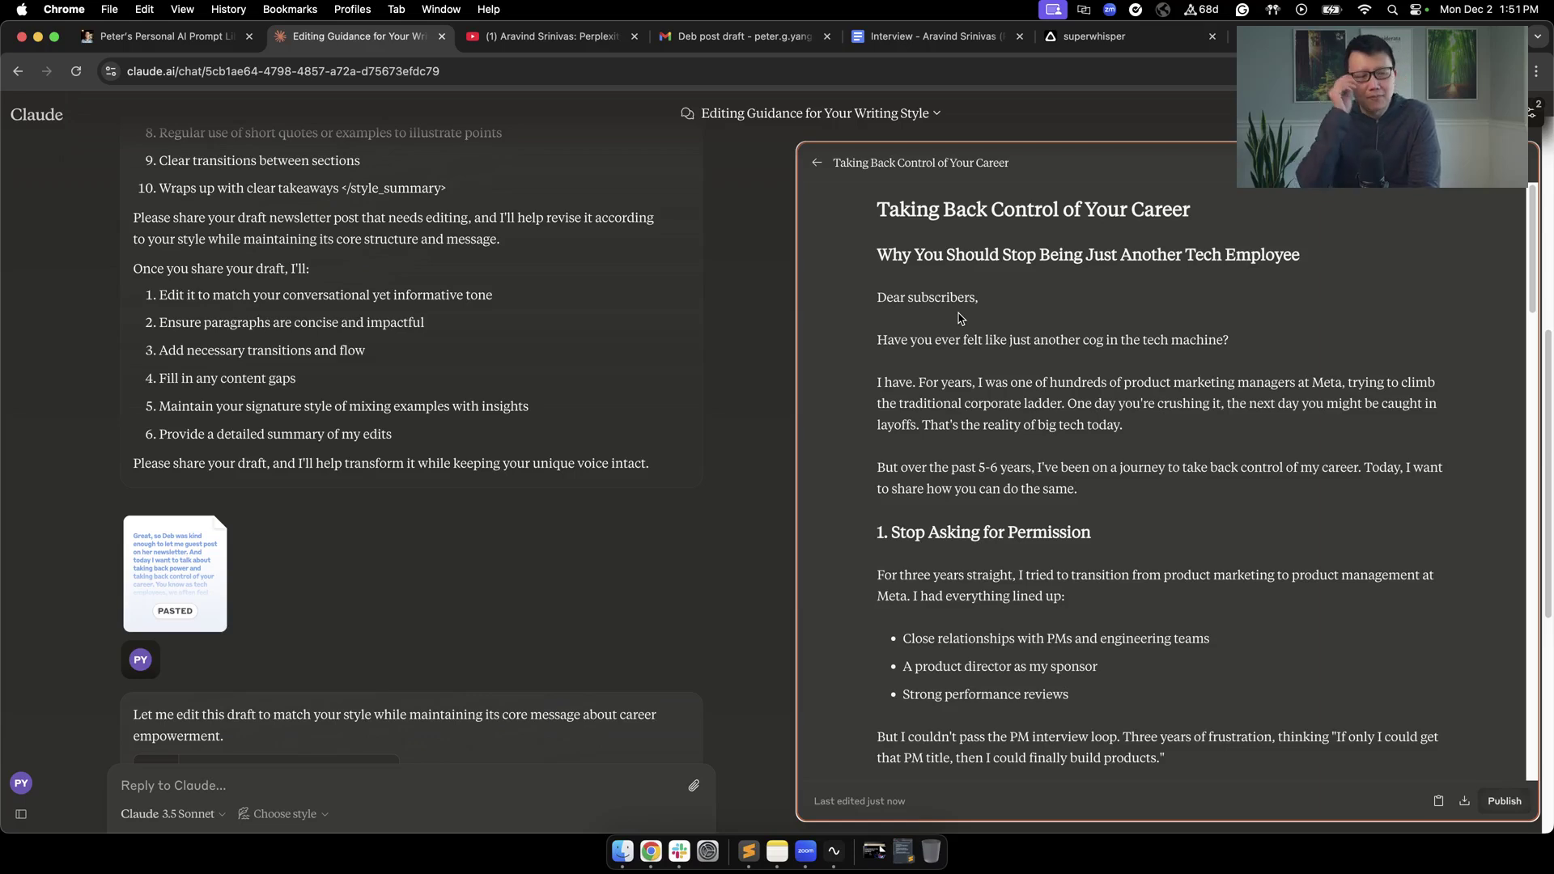
click(737, 35)
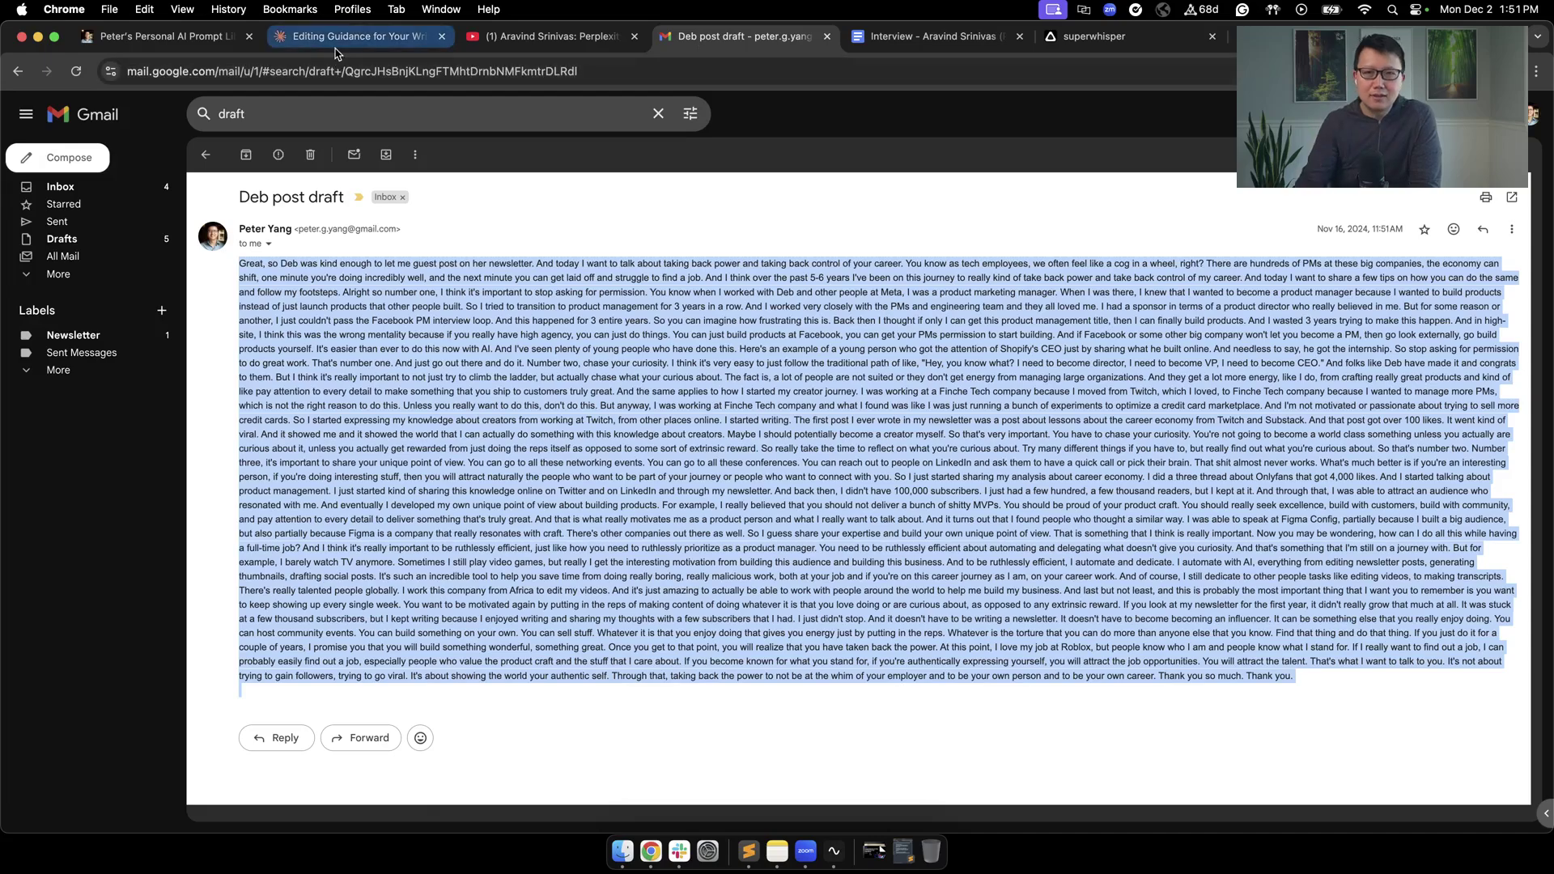